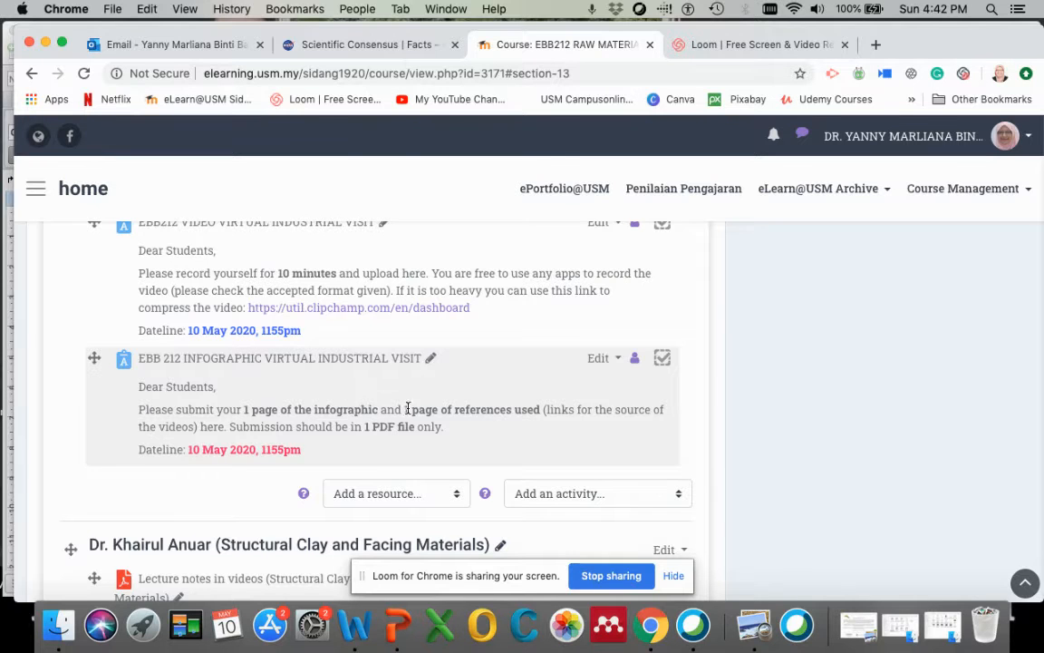
- Open the advanced grading settings of the "EBB212 VIDEO VIRTUAL INDUSTRIAL VISIT" assignment in the 4 May- 10 May section
scroll(368, 322, up, 2)
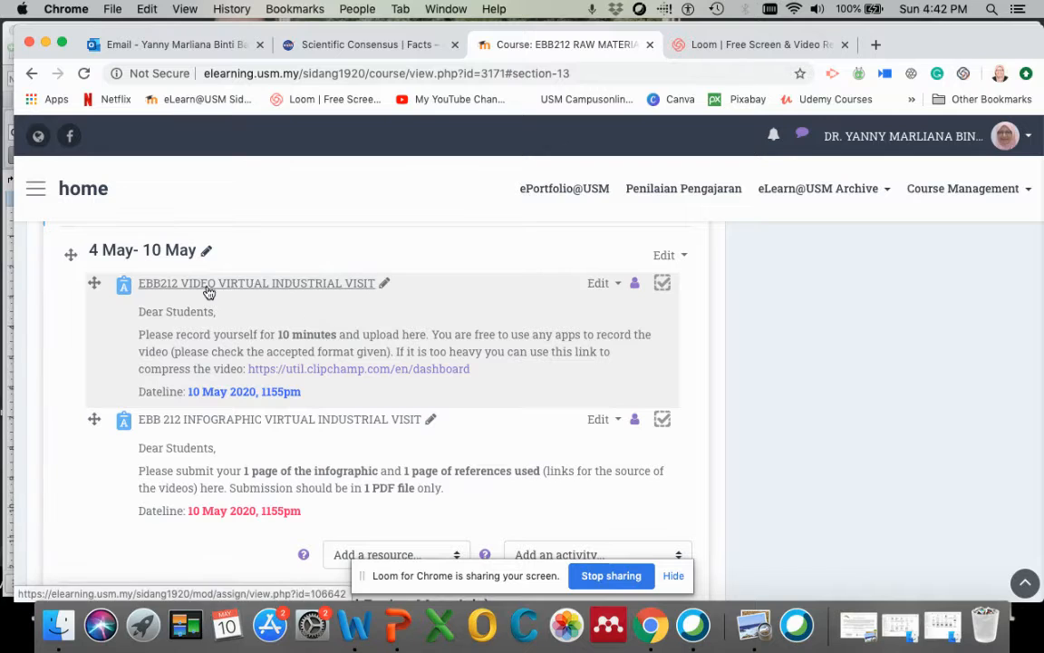
click(324, 288)
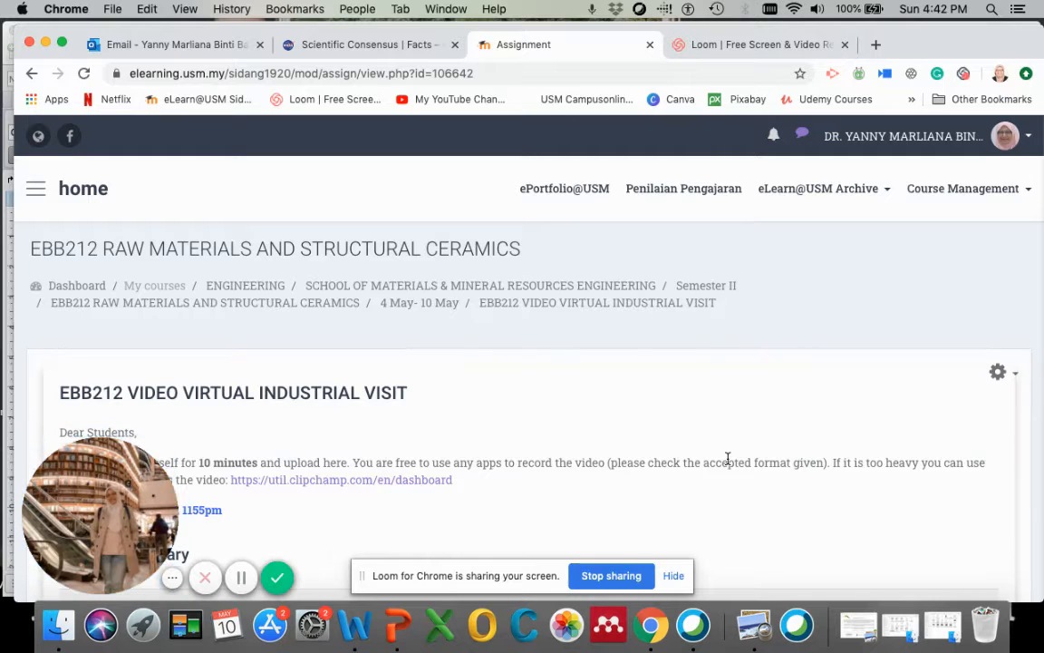
scroll(728, 460, down, 2)
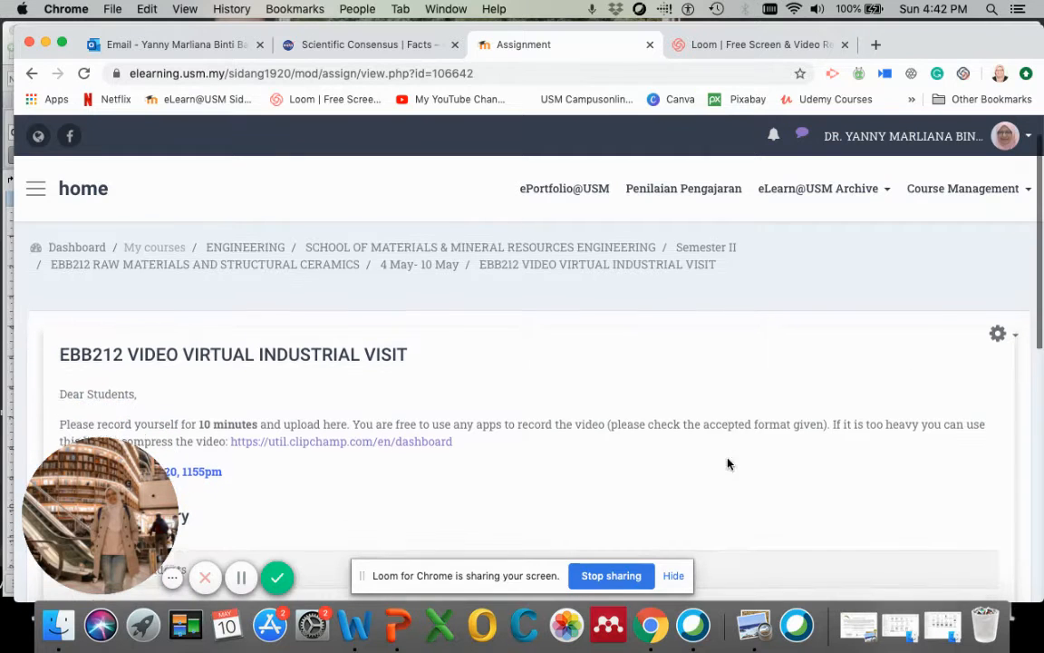
click(999, 332)
scroll(893, 454, down, 1)
scroll(898, 485, down, 4)
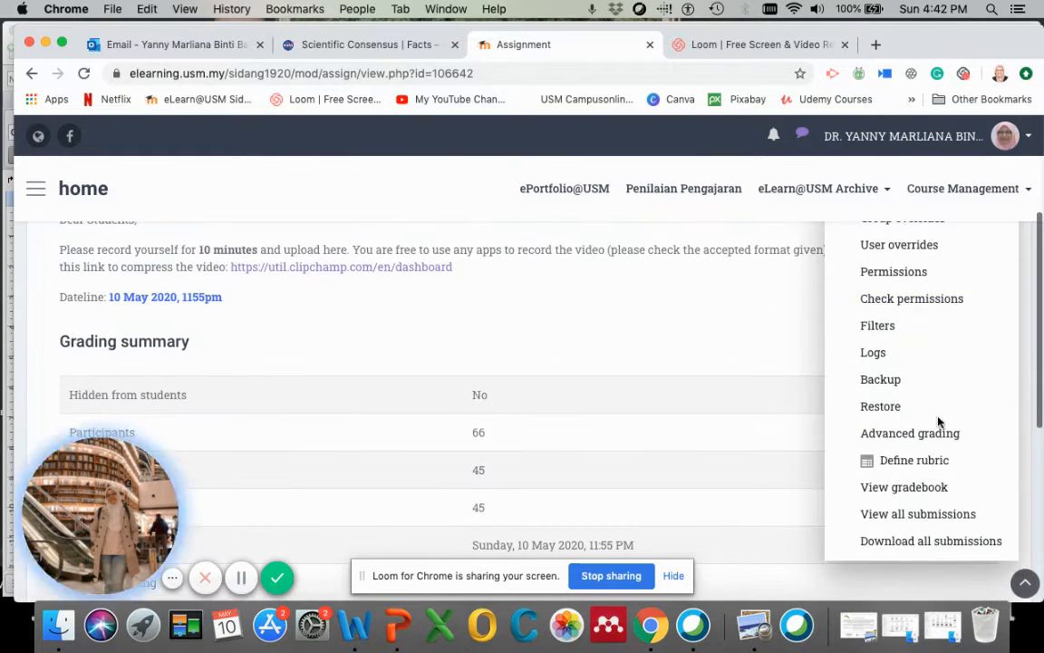
click(875, 435)
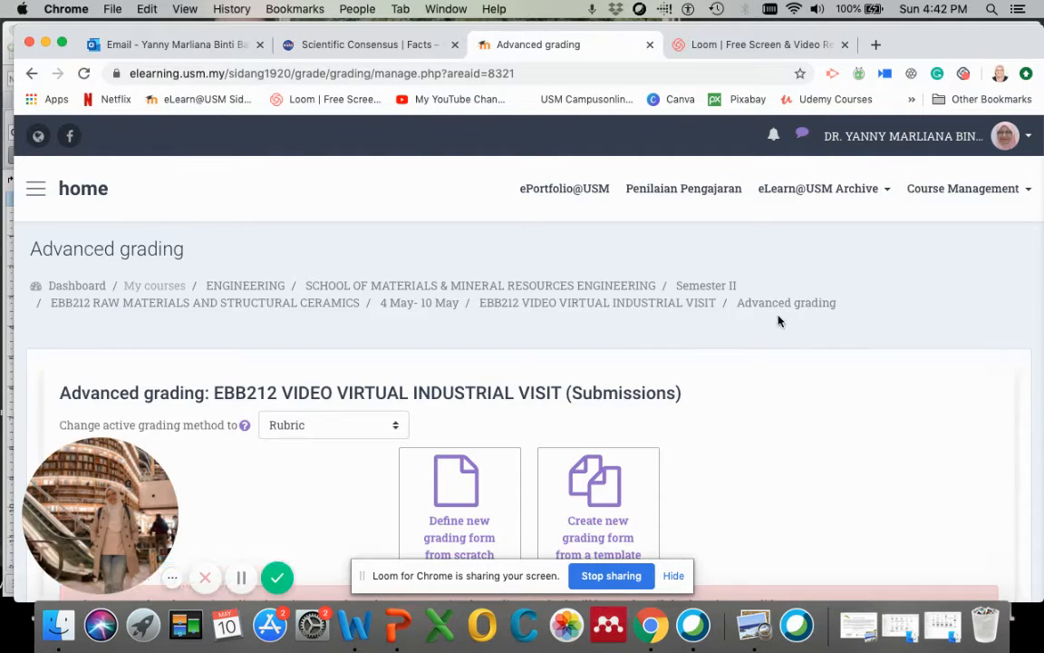
- Choose Rubric as the active grading method and start defining a new grading form from scratch
scroll(501, 280, down, 1)
scroll(471, 341, down, 4)
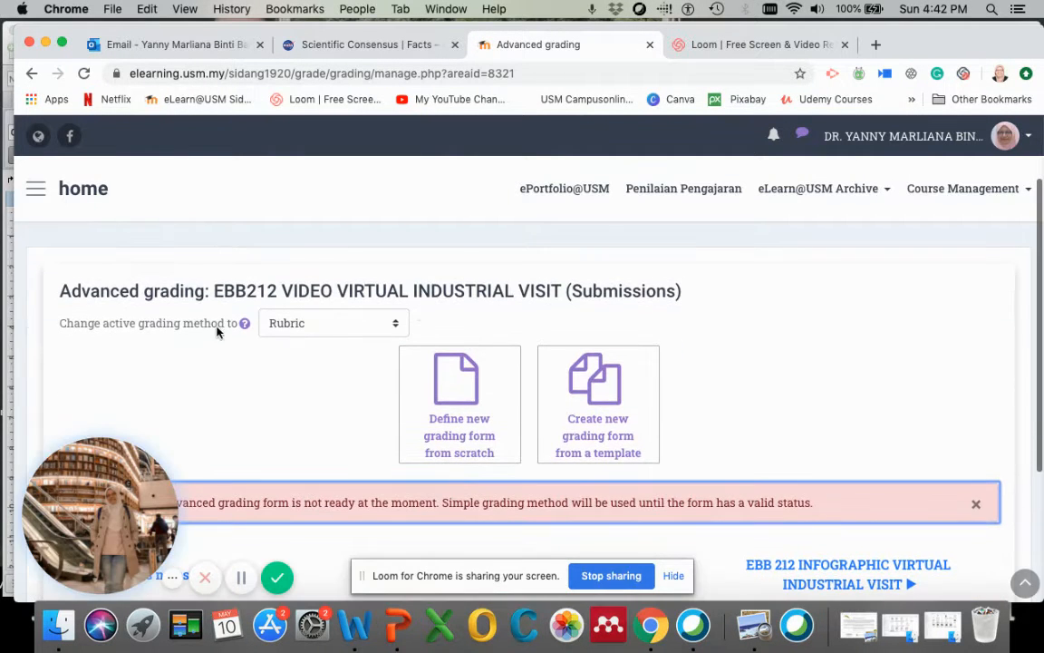
click(270, 324)
click(270, 325)
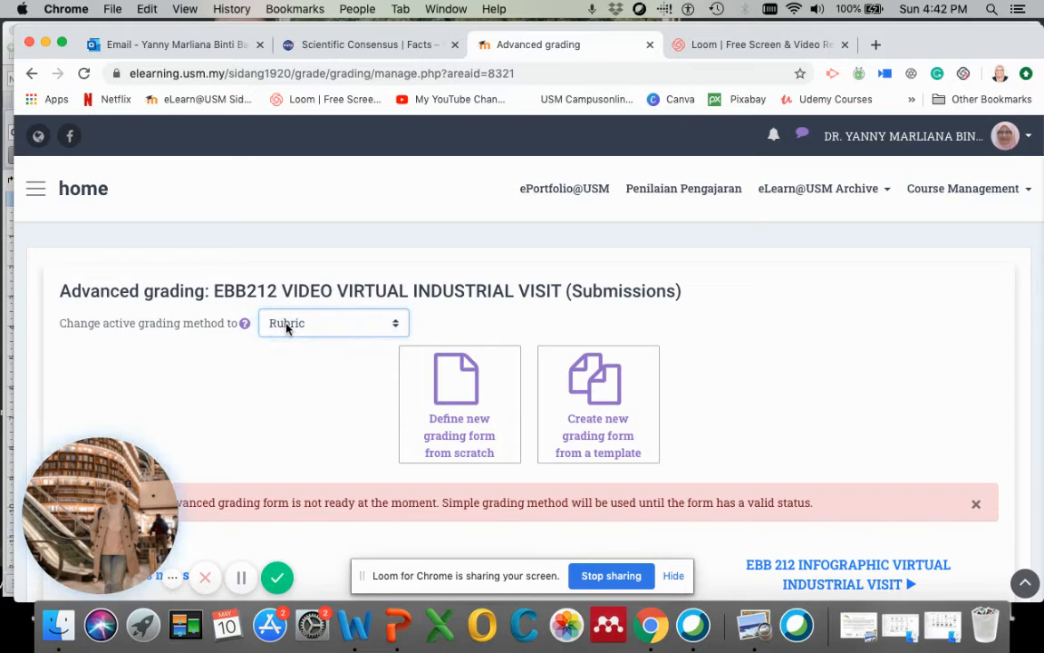
click(283, 324)
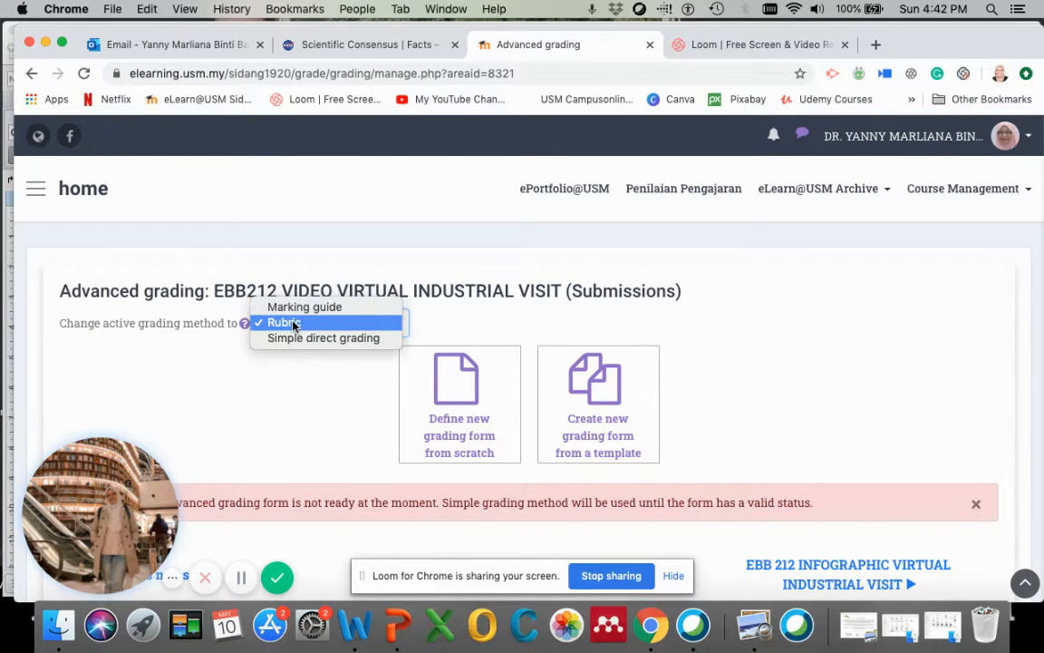
click(292, 325)
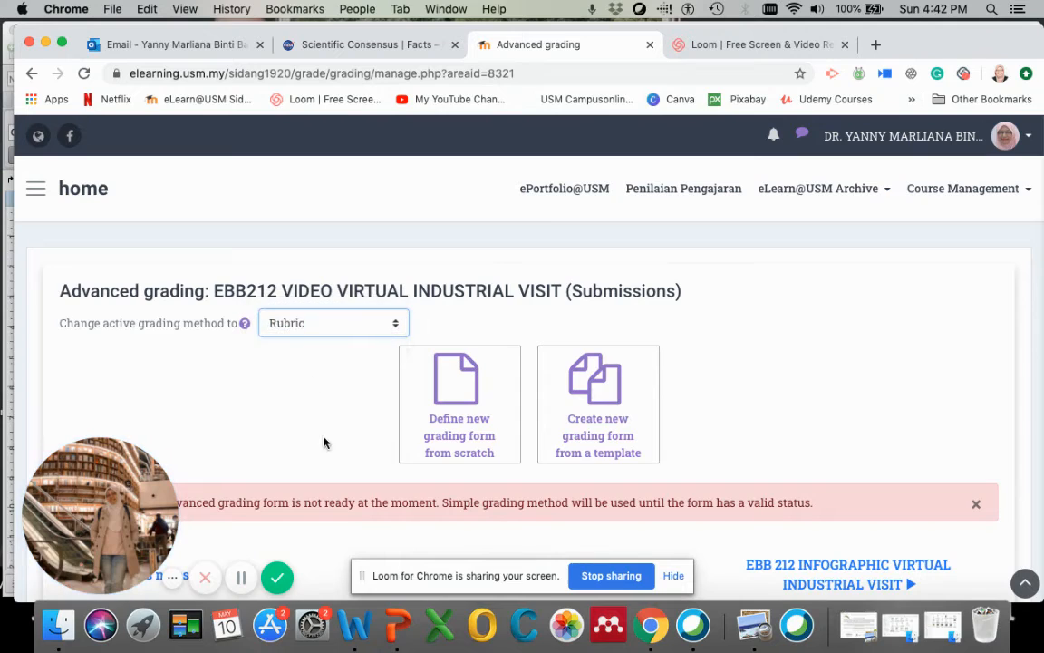
click(466, 443)
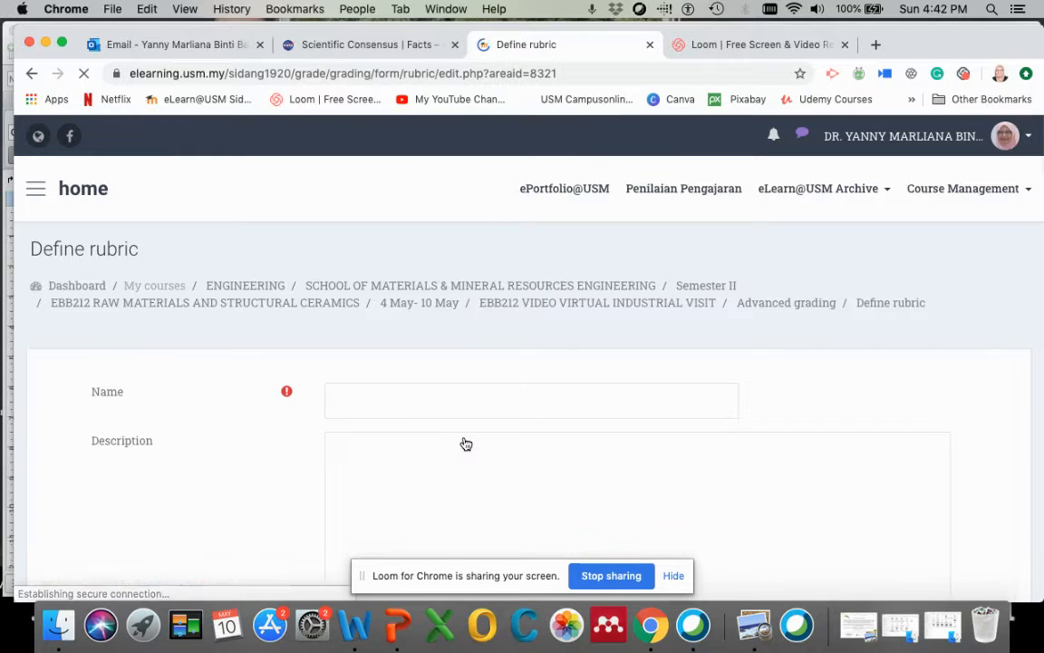
- Name the rubric "Rubric Video Industrial Visit"
click(402, 407)
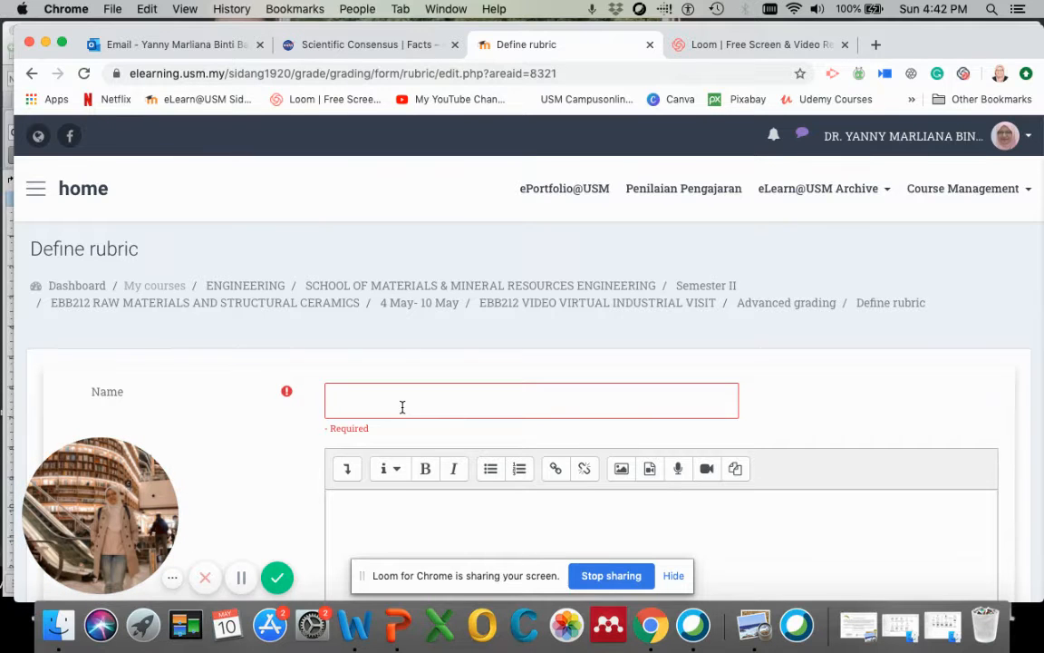
click(400, 403)
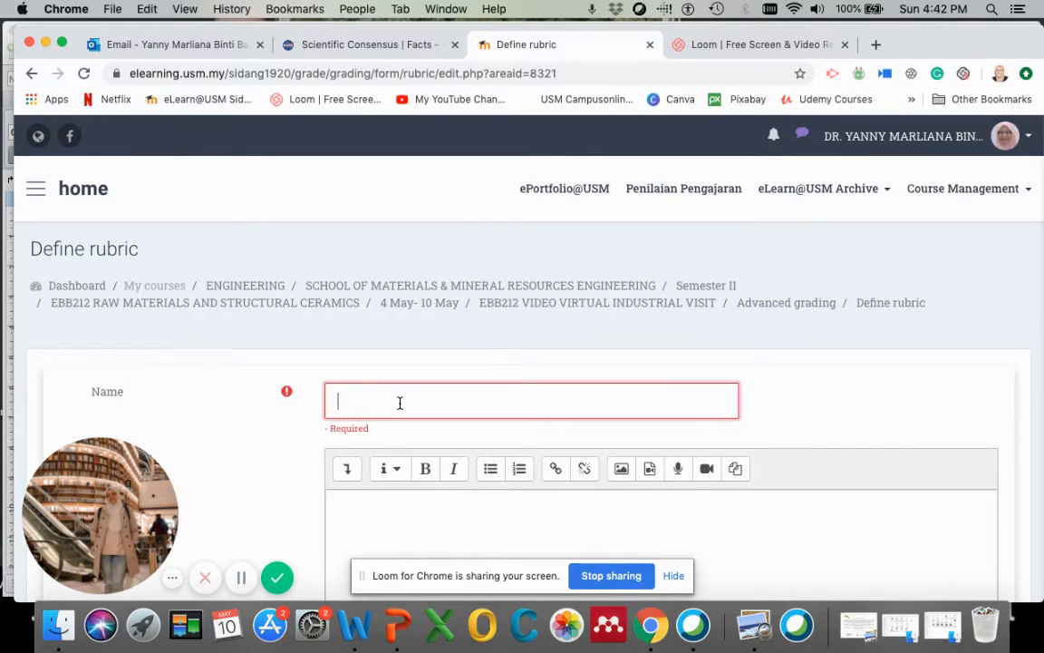
text(R)
text(ubric Video Industrial)
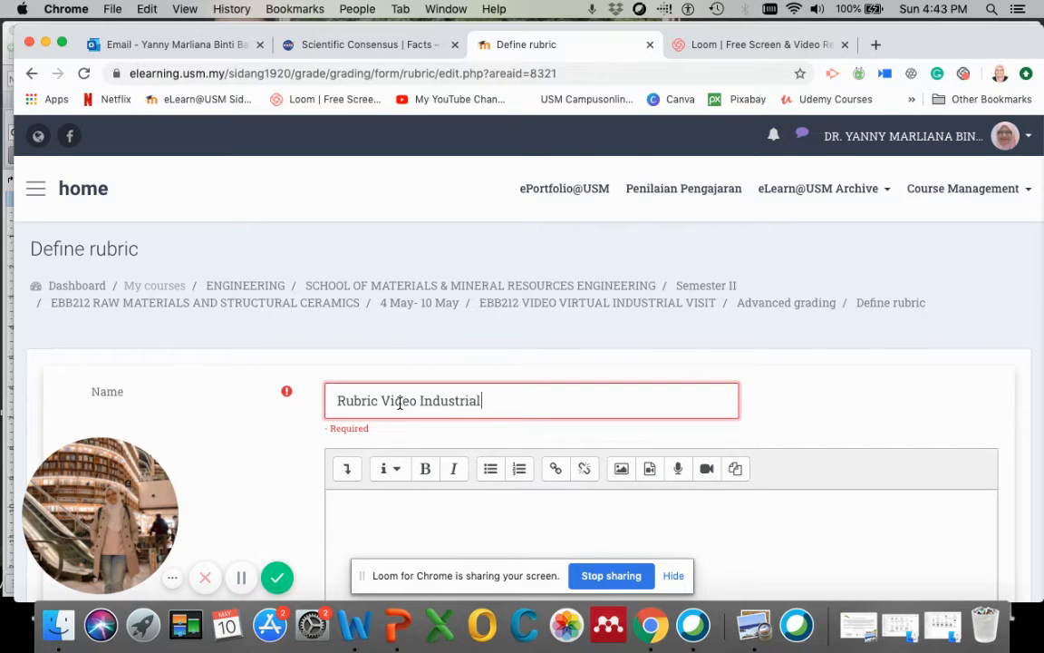
text( Visit)
scroll(482, 444, down, 3)
click(485, 460)
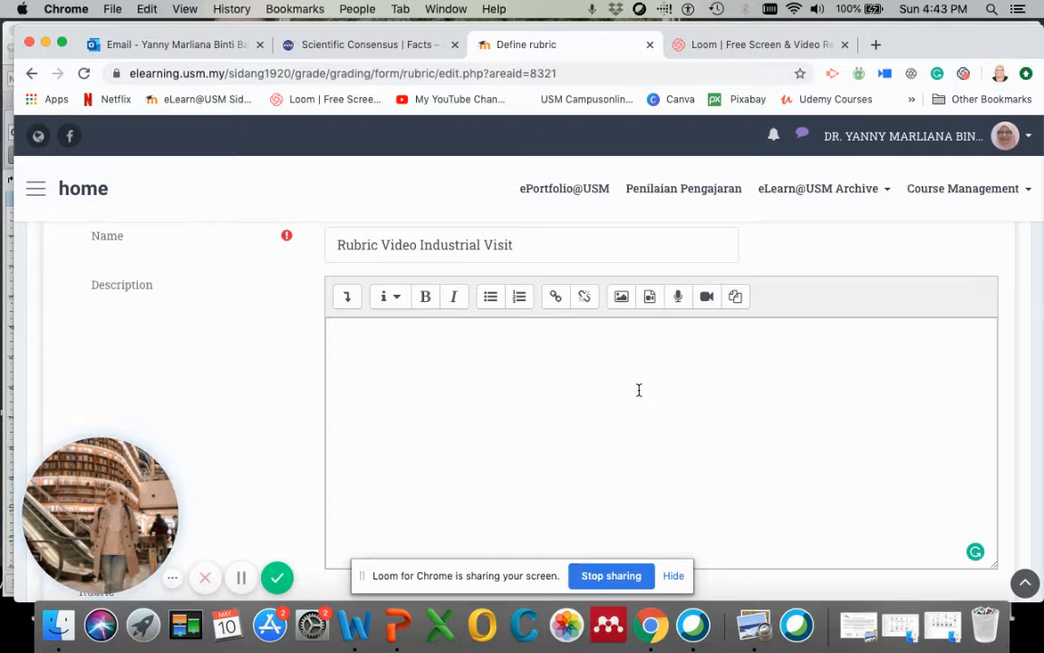
- Add two more levels to the rubric's first criterion, for 3 and 4 points
scroll(689, 385, down, 1)
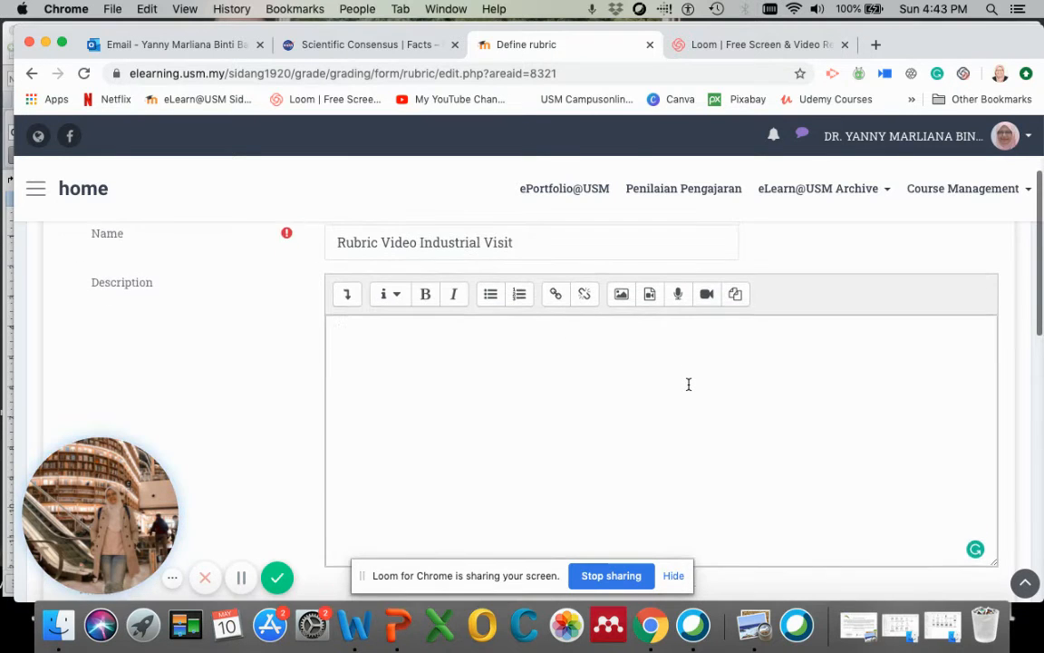
scroll(688, 385, down, 1)
scroll(688, 385, down, 3)
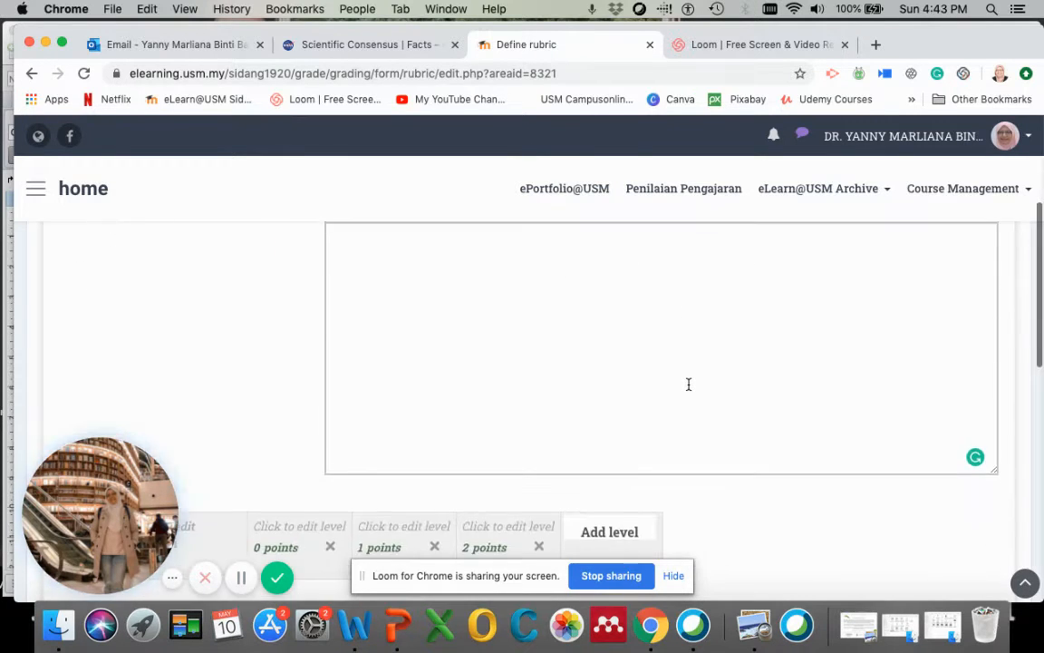
scroll(688, 385, down, 5)
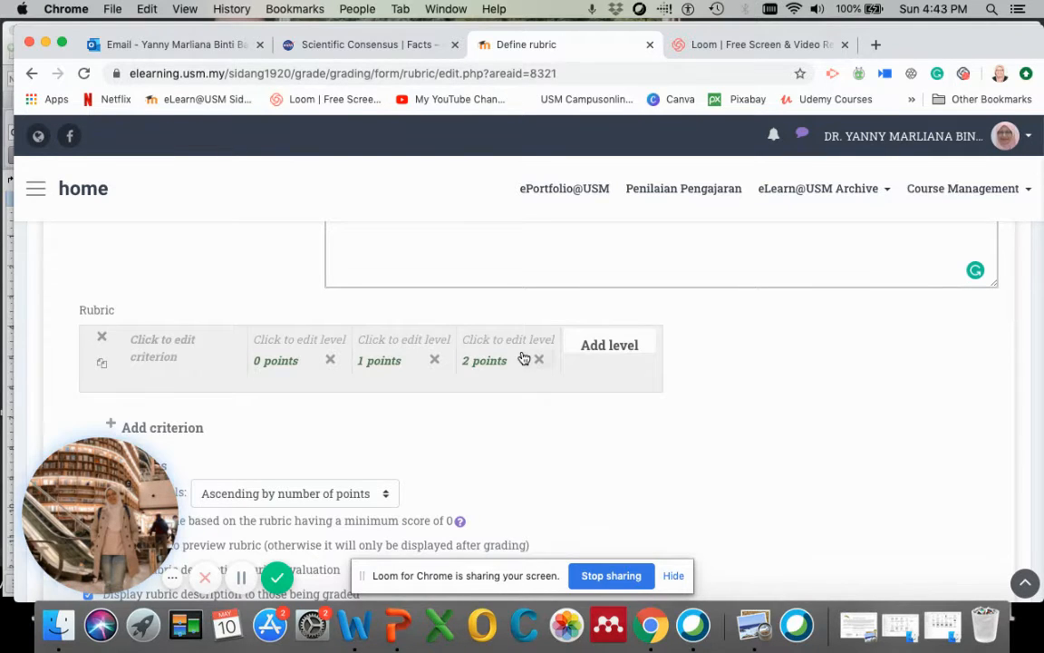
click(604, 349)
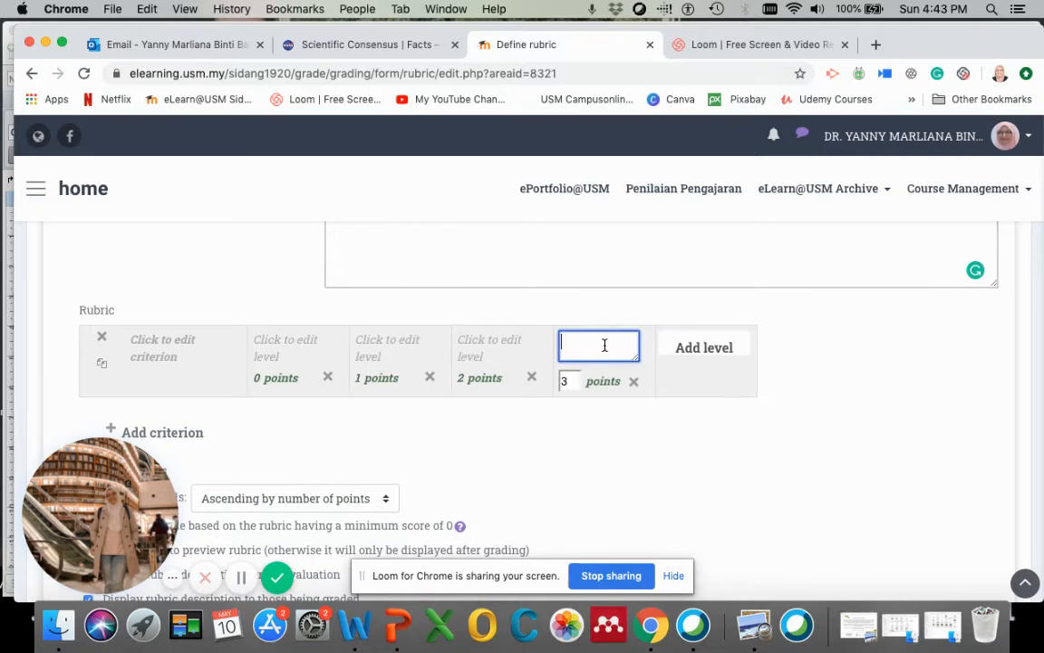
click(716, 355)
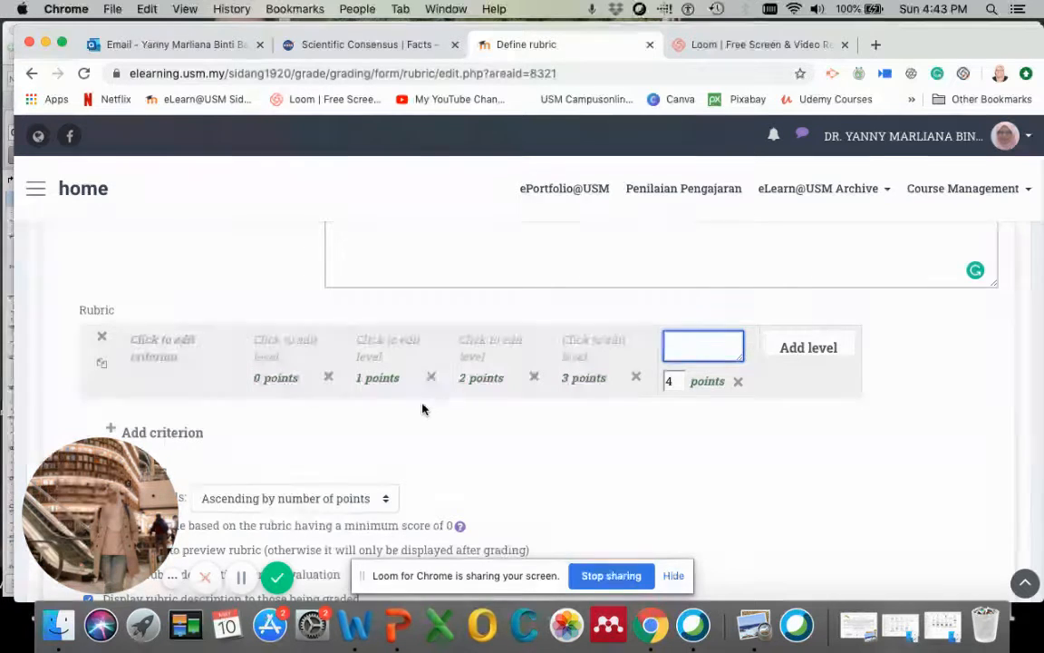
- Fill in the first criterion as "Content (25%)", copying the heading from the Presentation section of Weightage grading.docx in Word into the Chrome form
click(179, 345)
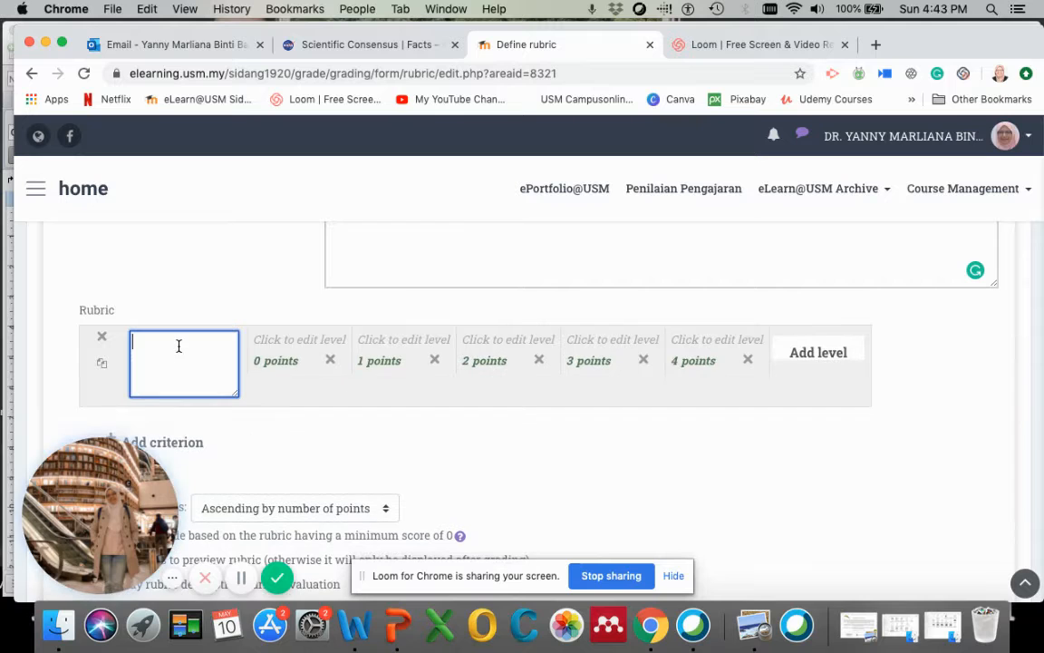
click(354, 626)
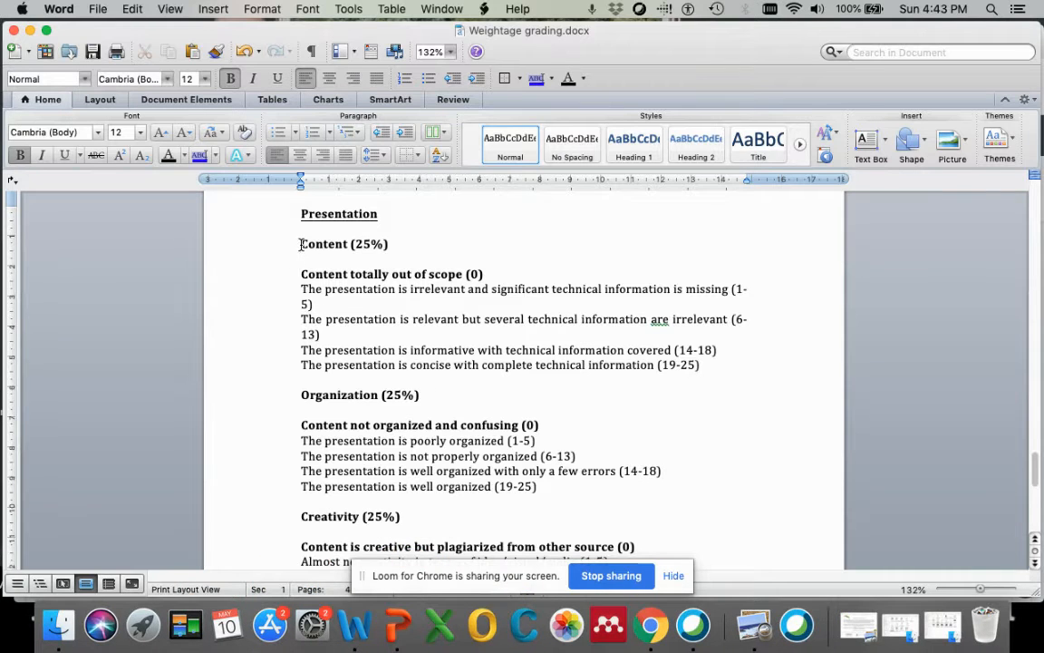
drag(302, 244, 408, 242)
key(super+c)
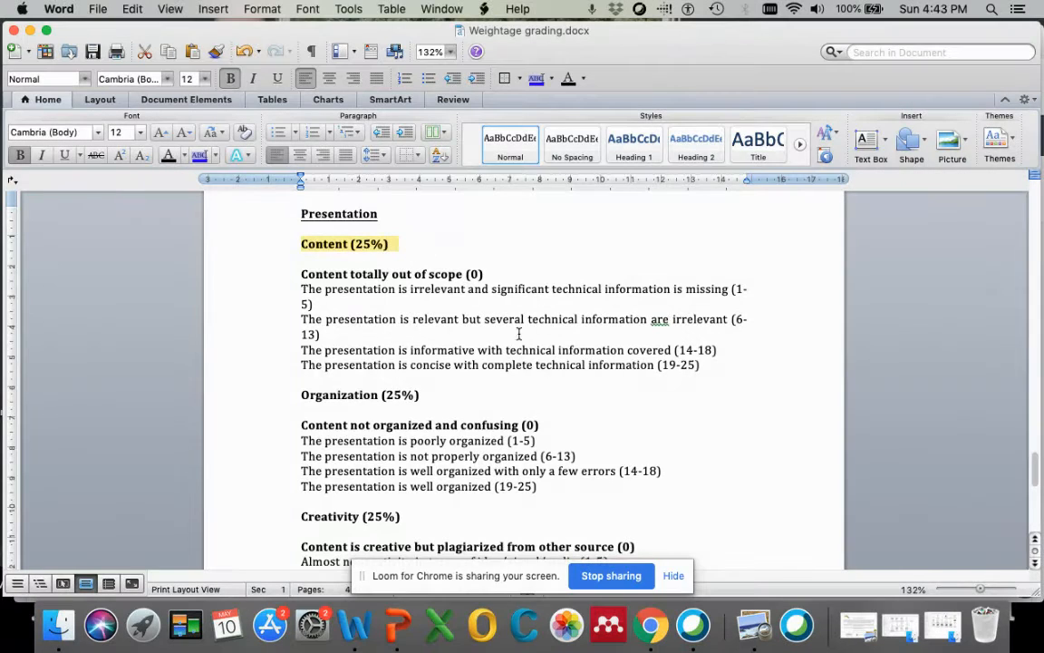
click(651, 626)
key(super+v)
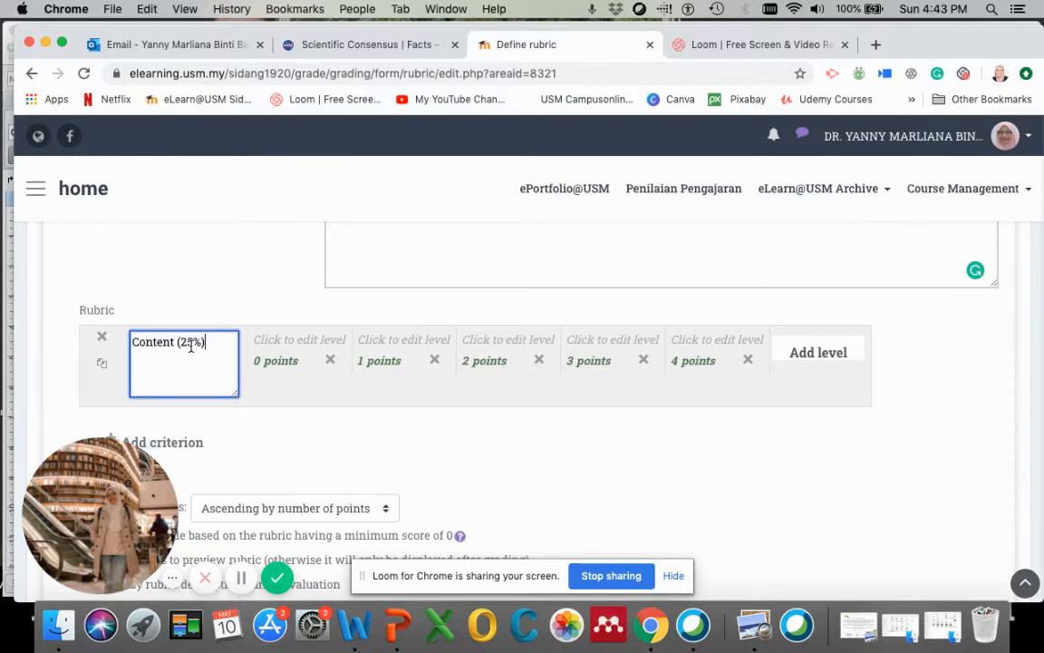
click(273, 391)
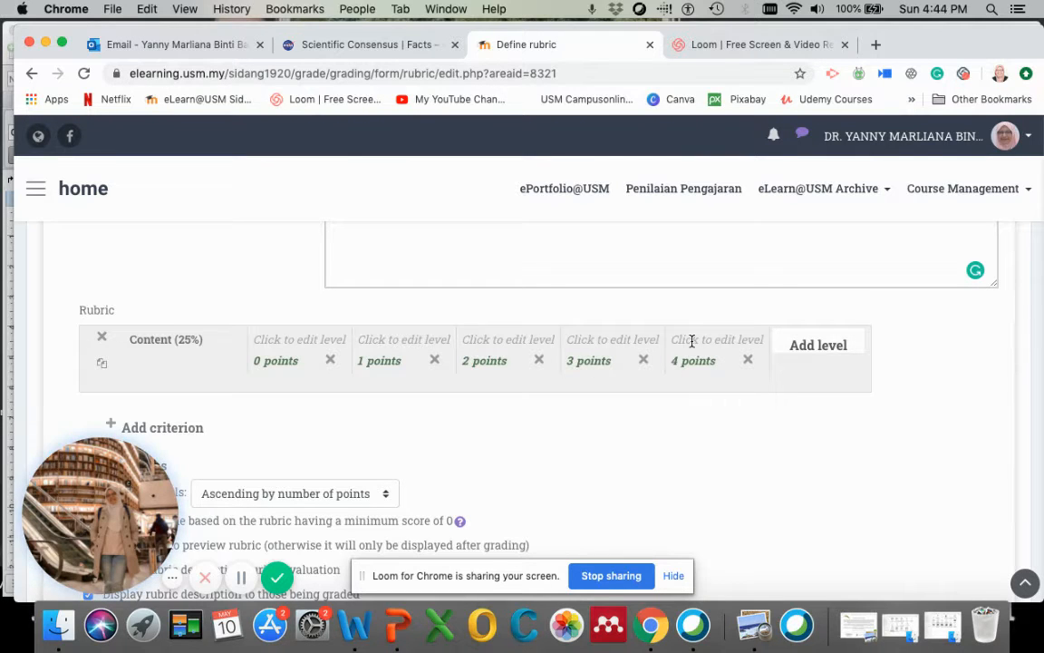
- Describe the Content criterion's 0-point level as "Content totally out of scope", copied from the Word document into the Chrome form
click(270, 338)
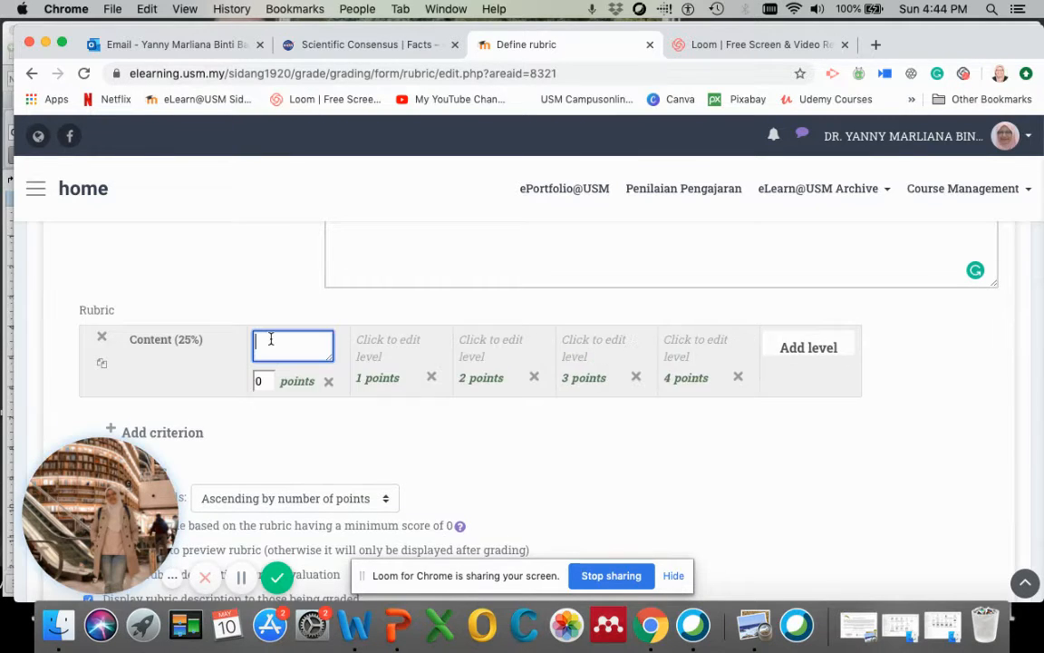
click(361, 622)
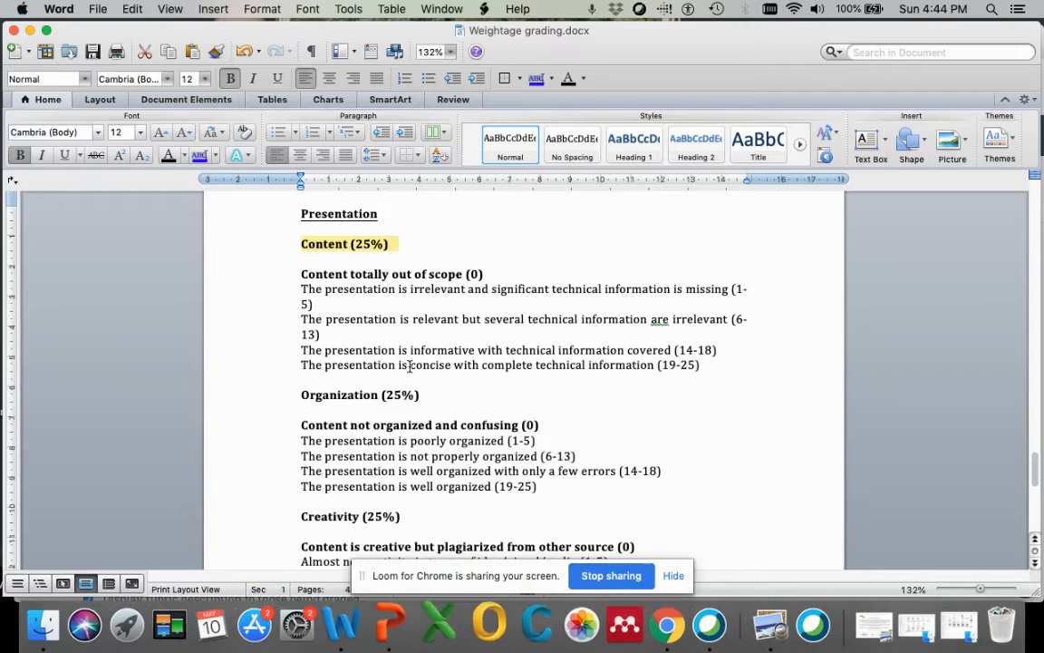
drag(302, 275, 451, 278)
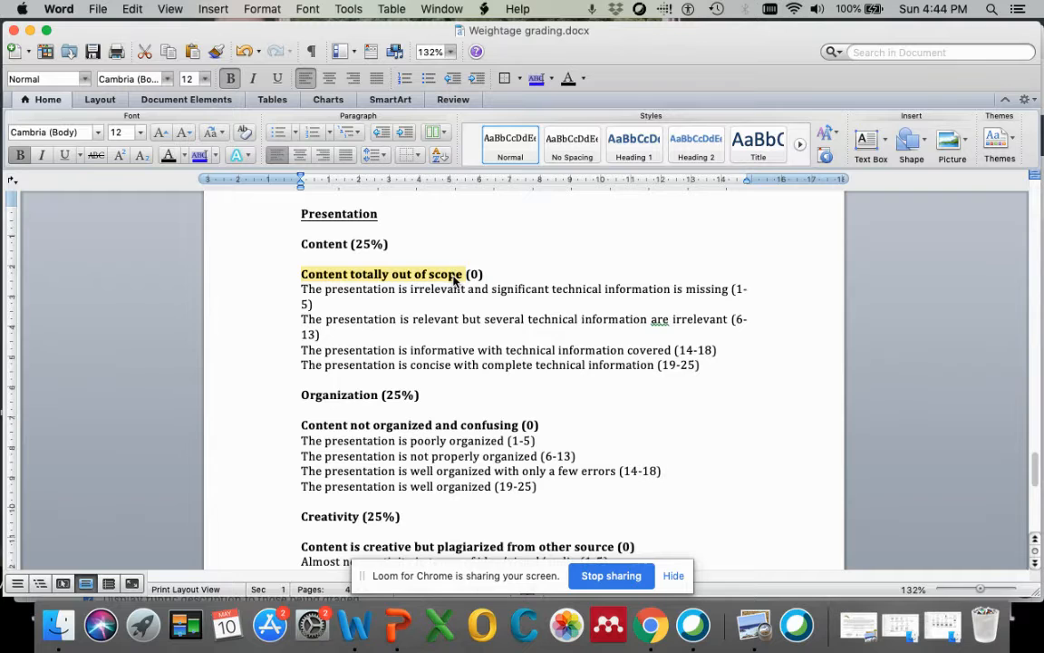
click(635, 612)
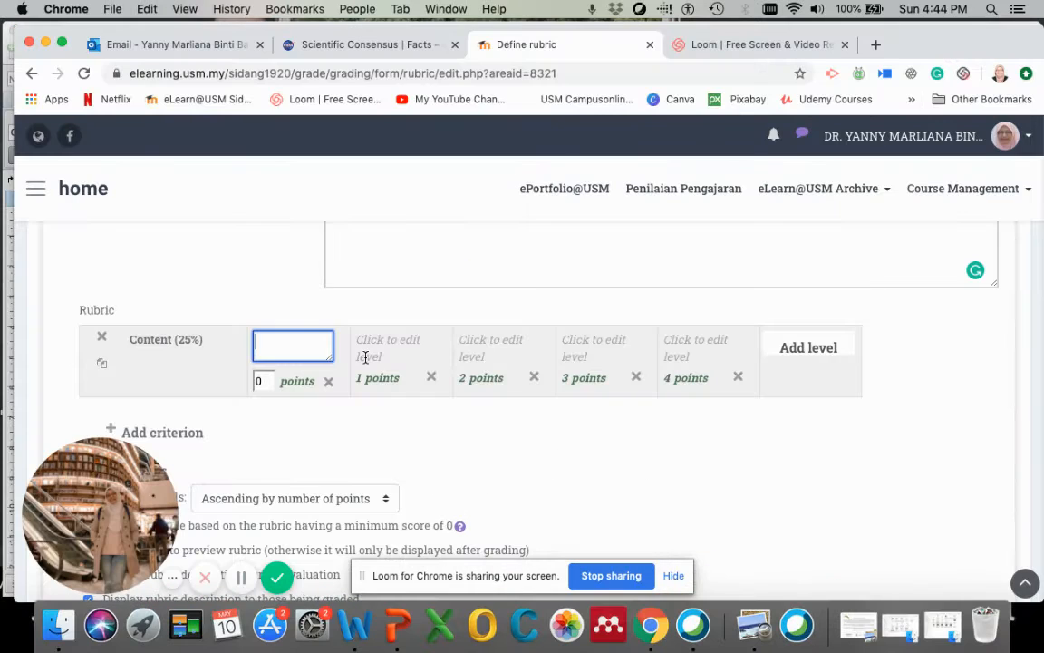
text(totally out of scope)
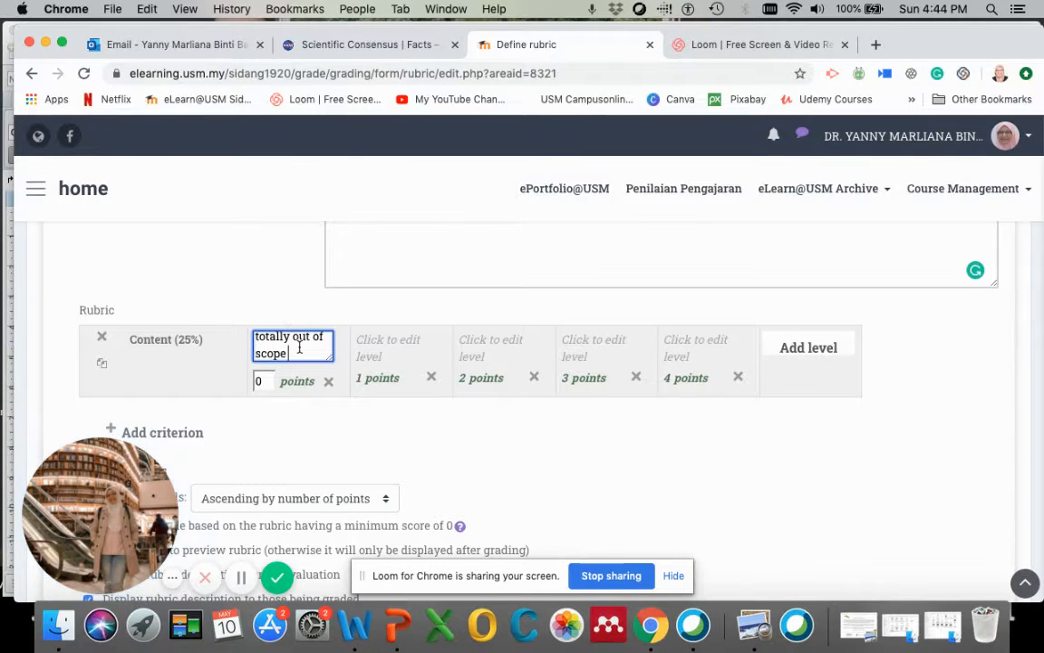
- Copy "The presentation is irrelevant and significant technical information is missing" from Word into the Content criterion's 1-point level in Chrome
click(345, 600)
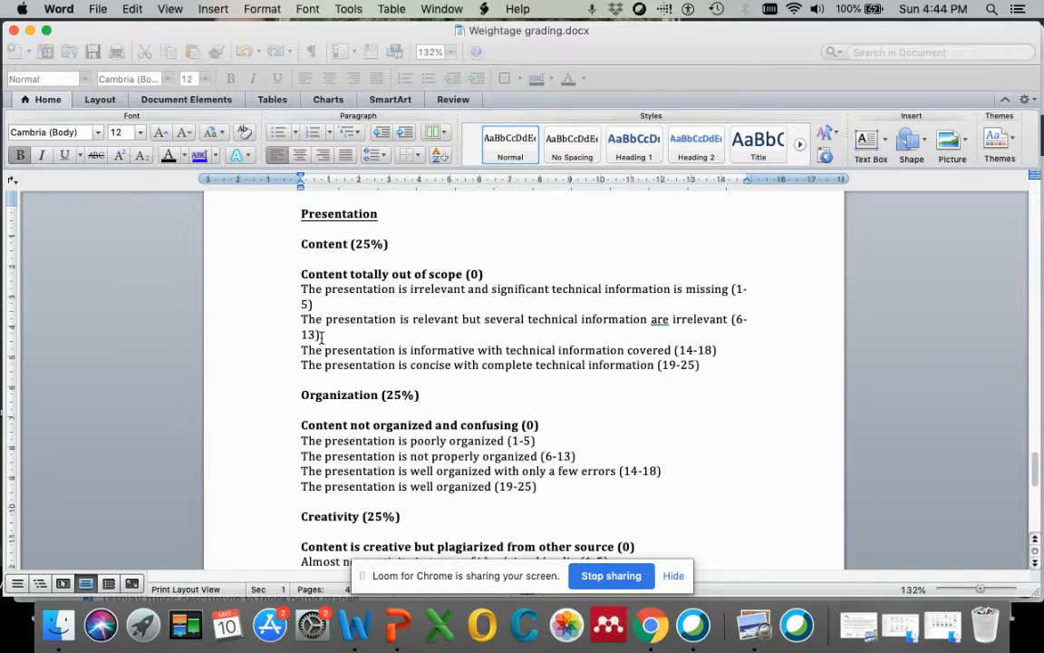
drag(302, 289, 728, 293)
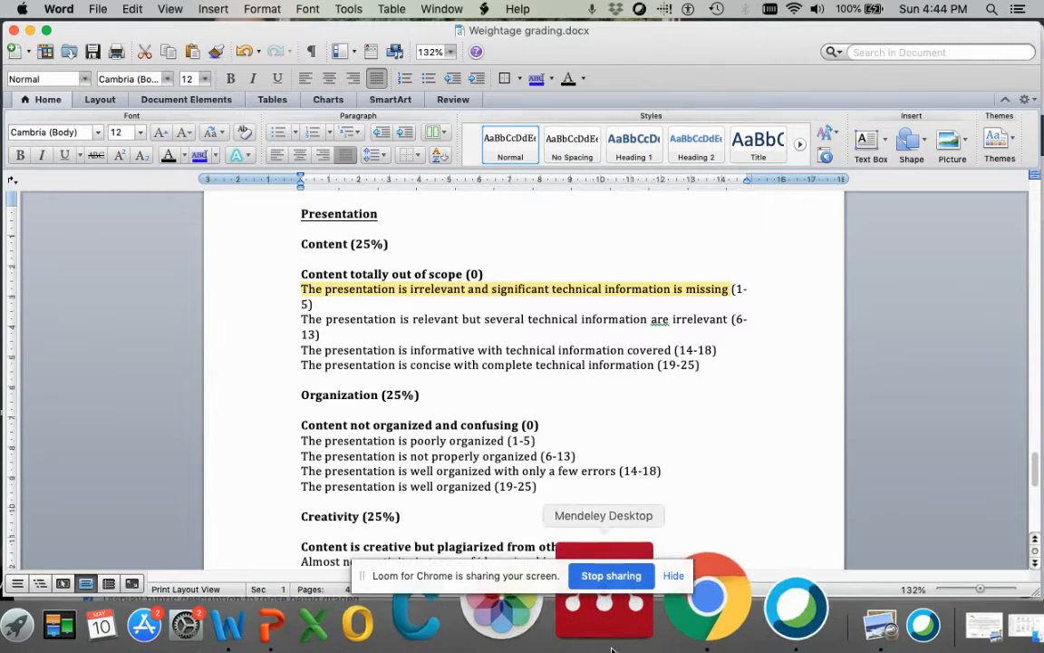
click(650, 626)
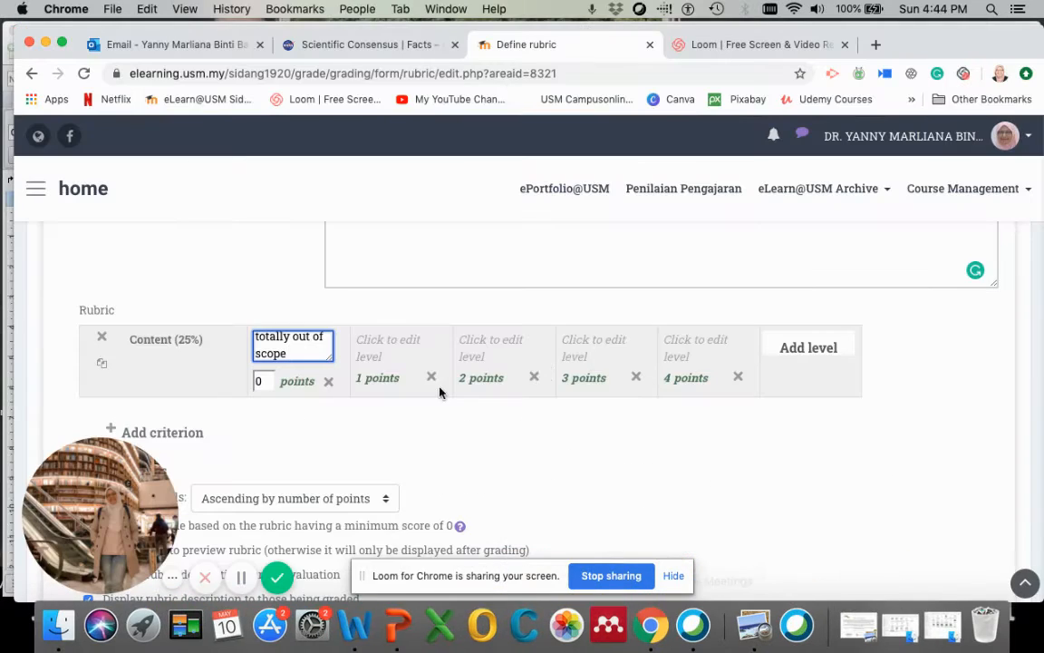
click(380, 345)
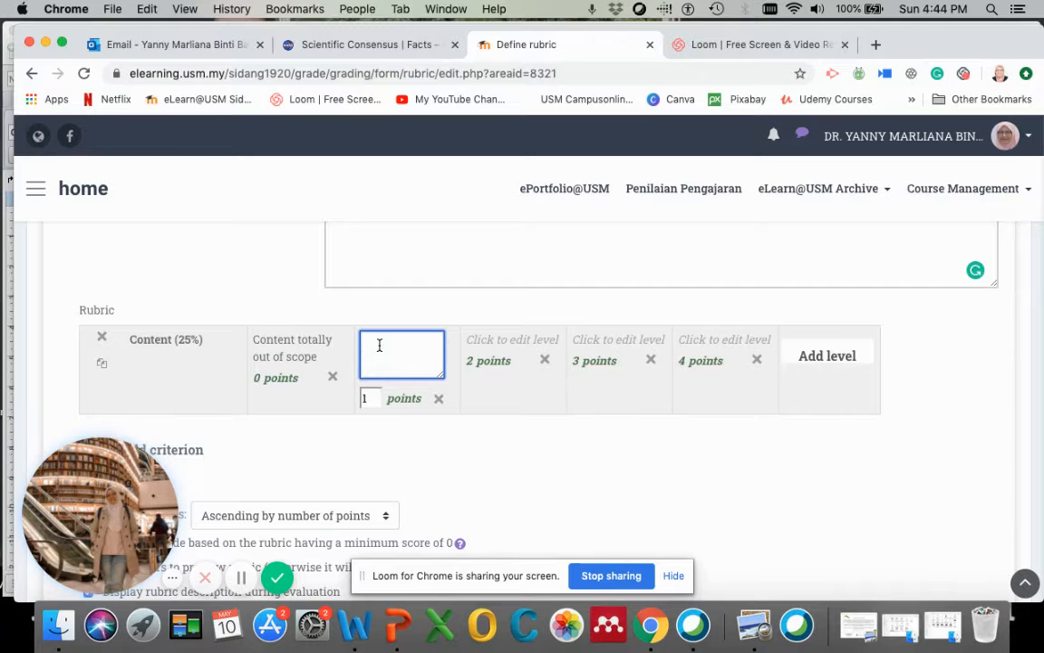
text(technical information is missing)
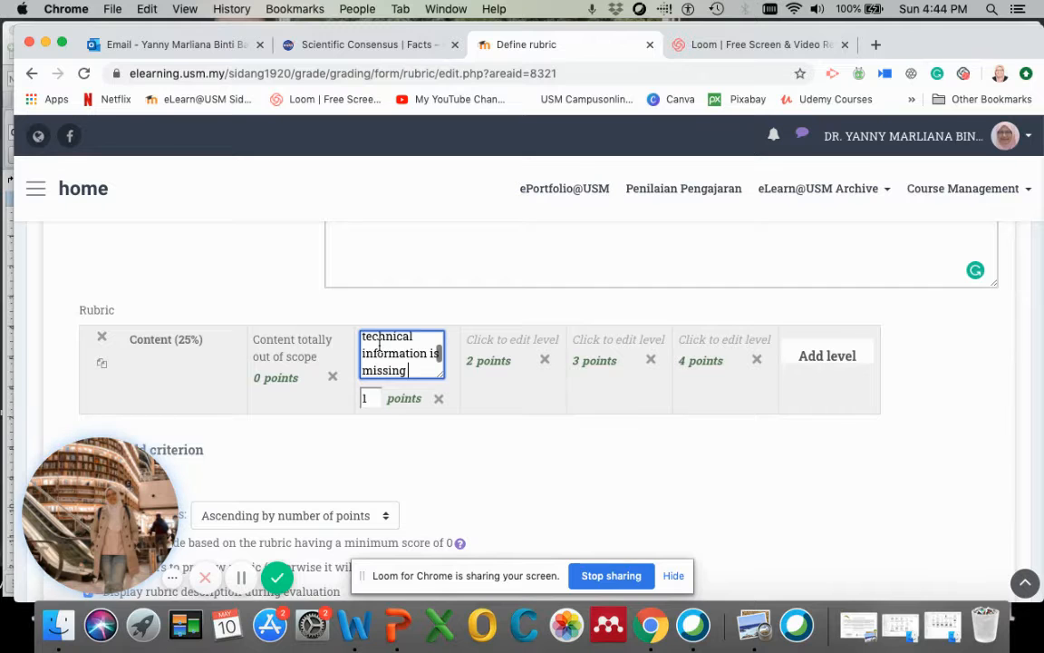
- Copy "The presentation is relevant but several technical information are irrelevant" from Word into the Content criterion's 2-point level in Chrome
click(355, 624)
drag(303, 321, 705, 319)
key(super+c)
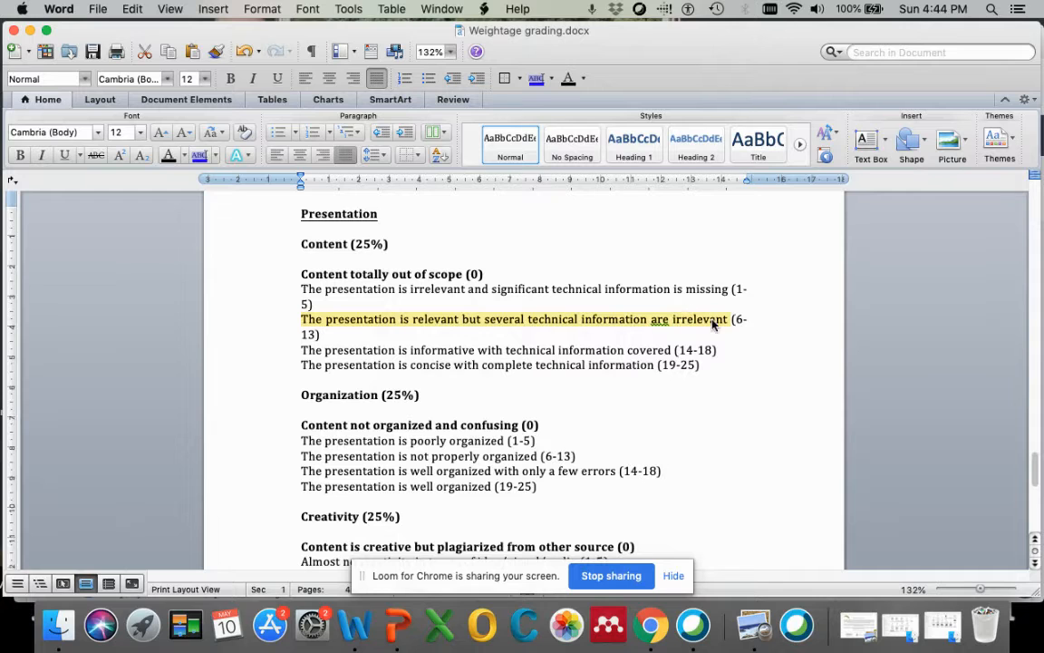
click(651, 618)
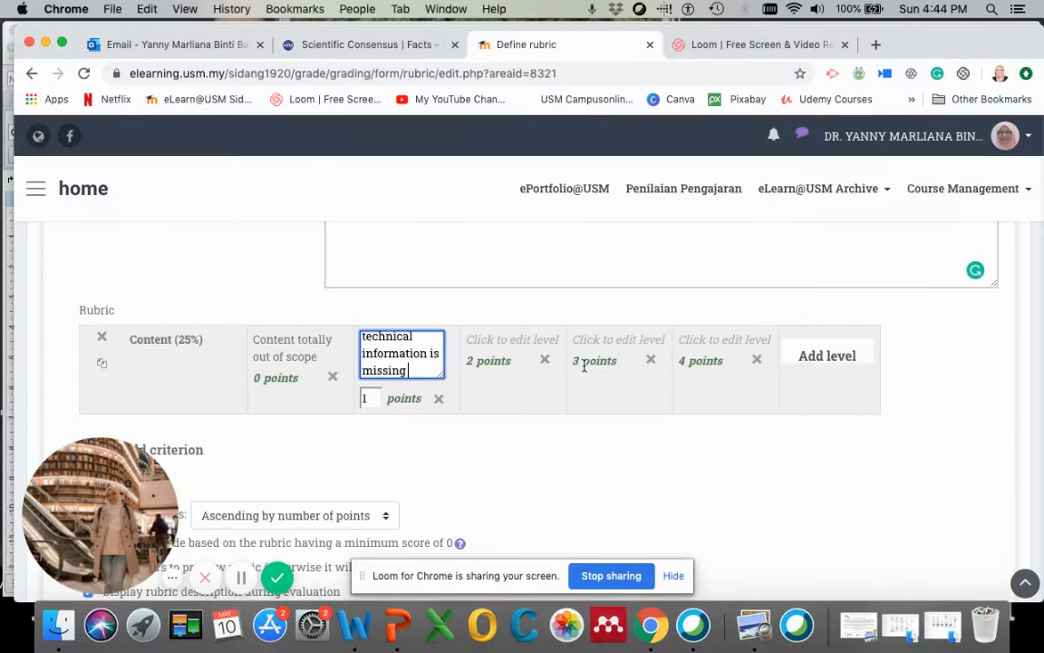
click(508, 338)
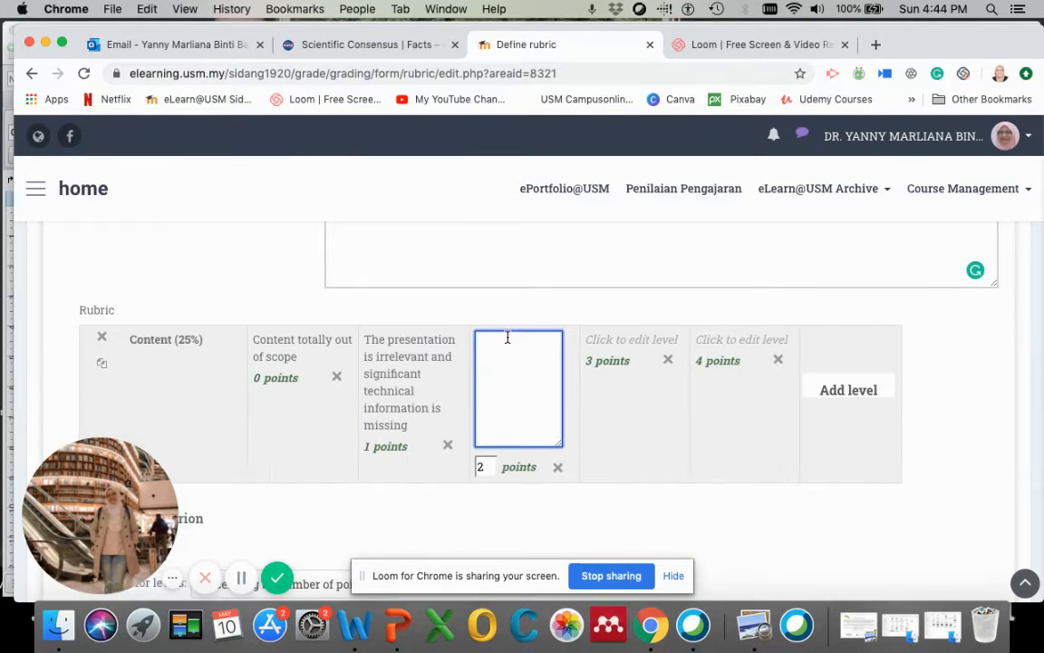
key(super+v)
- Describe the Content criterion's 3-point level in Chrome as "The presentation is informative with technical information covered", copied from the Word document
click(635, 426)
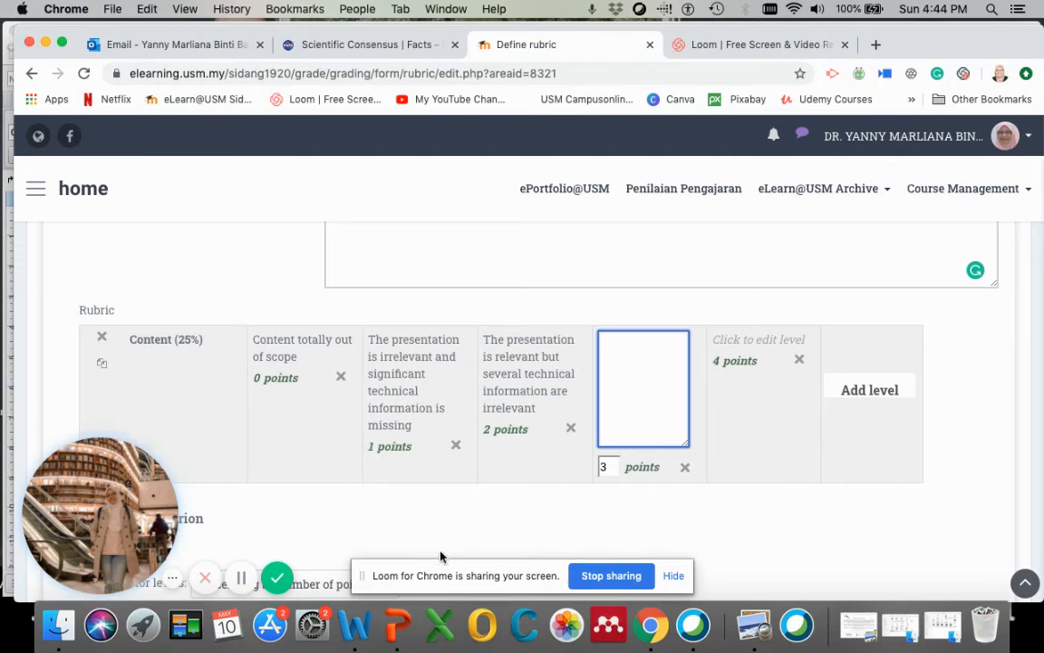
click(354, 624)
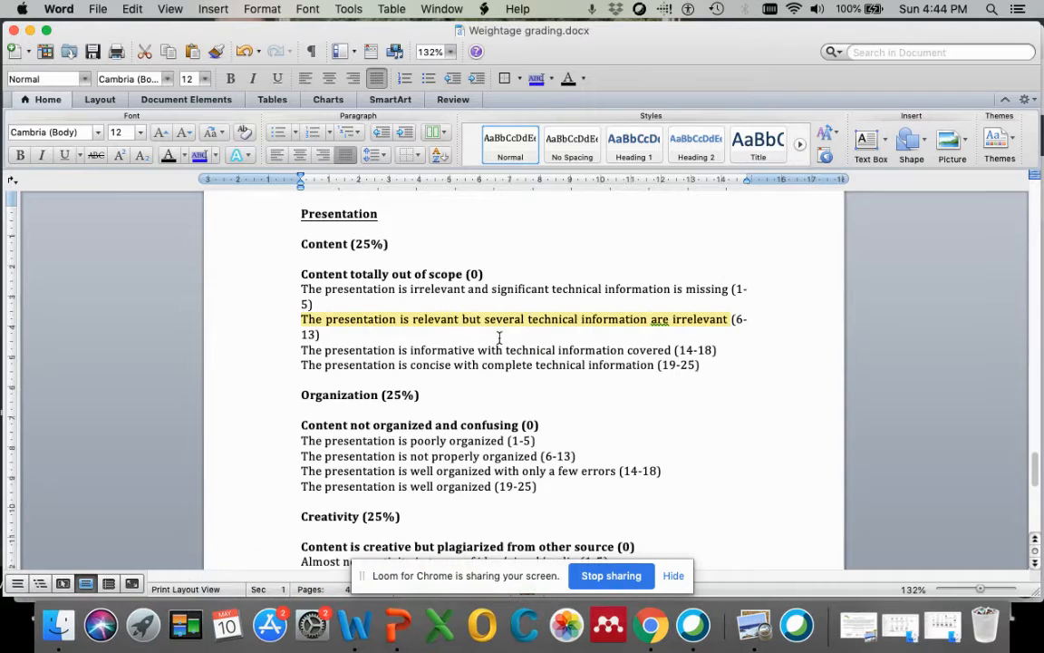
drag(304, 348, 662, 352)
key(super+c)
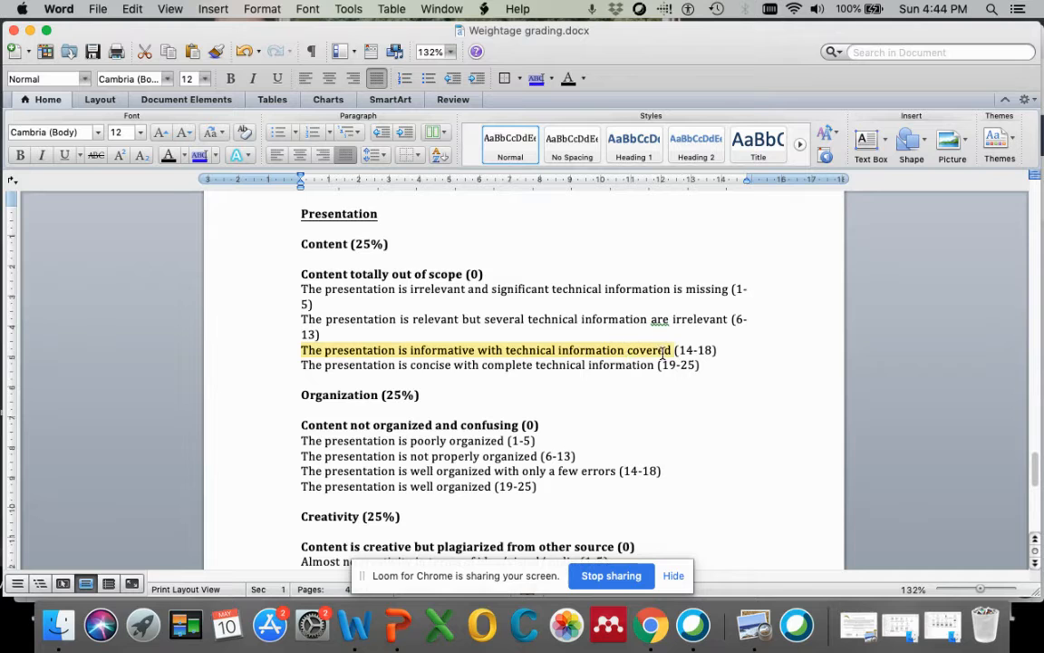
click(649, 618)
key(super+v)
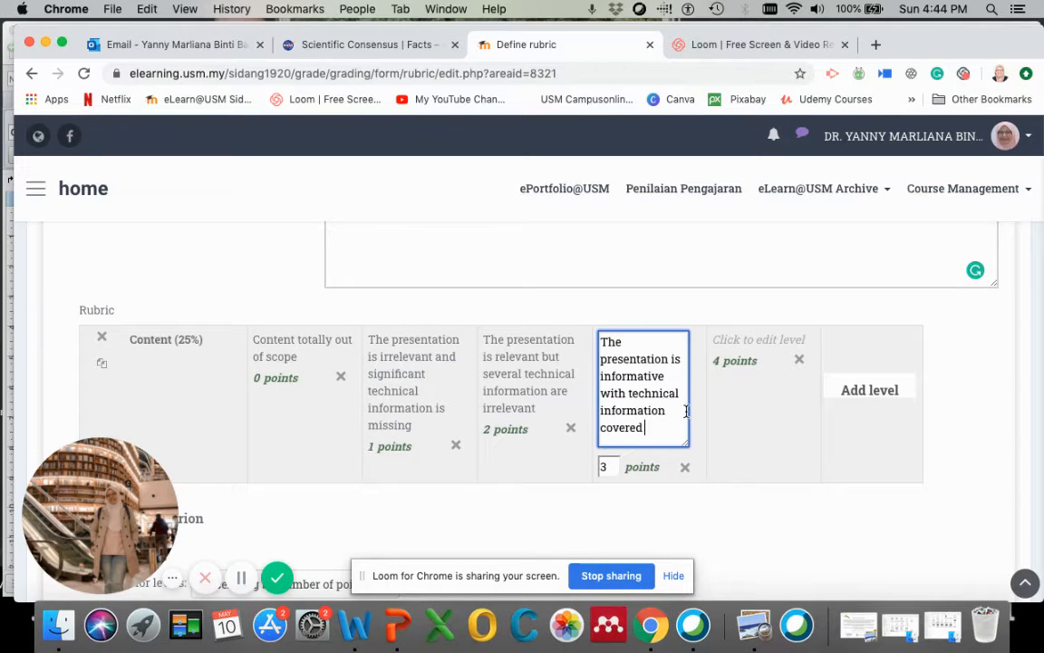
- Copy "The presentation is concise with complete technical information" from Word into the Content criterion's 4-point level in Chrome
click(351, 626)
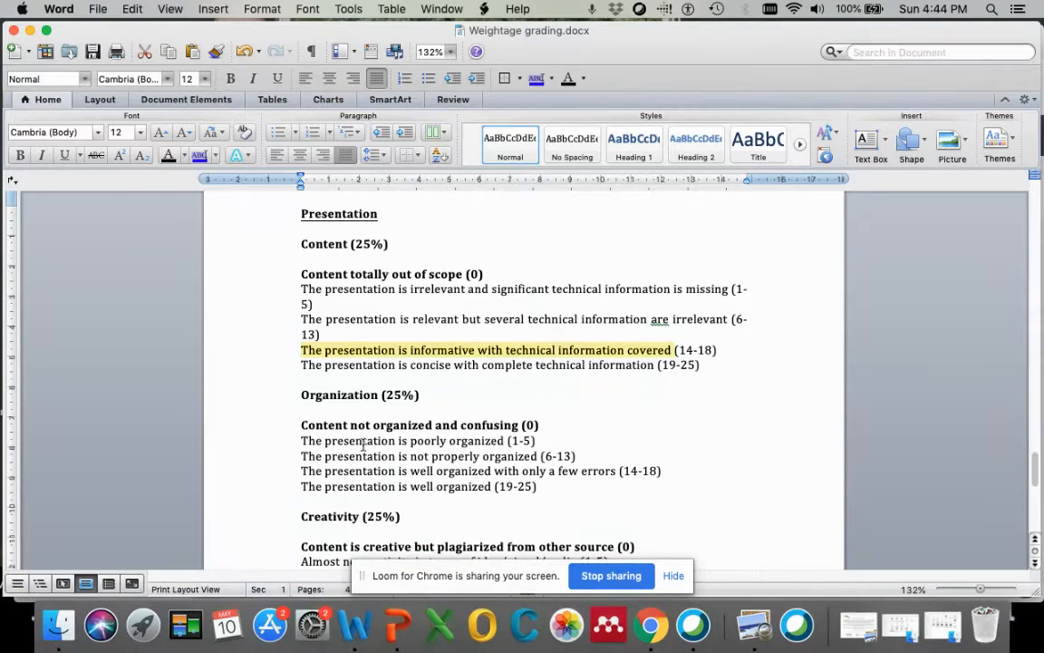
drag(299, 363, 658, 364)
key(super+c)
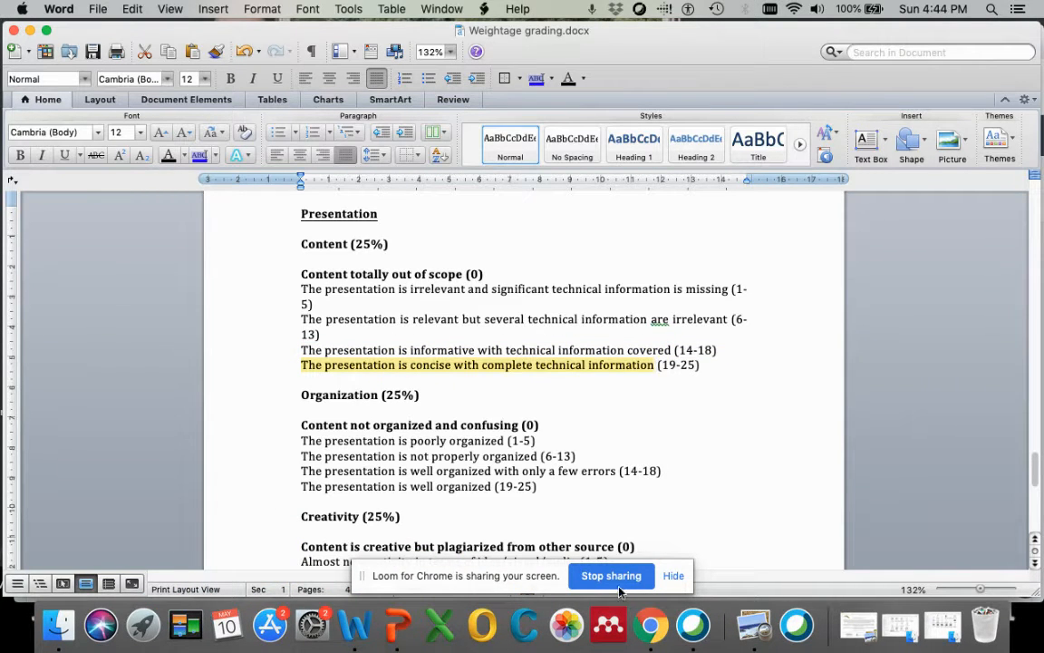
click(651, 623)
click(754, 343)
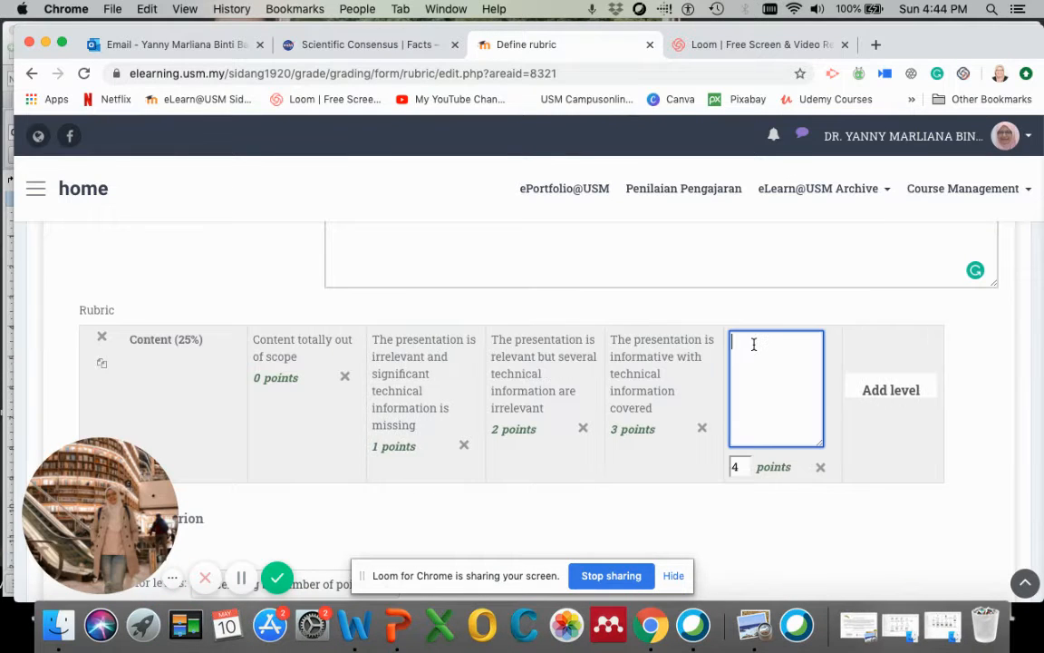
key(super+v)
click(874, 510)
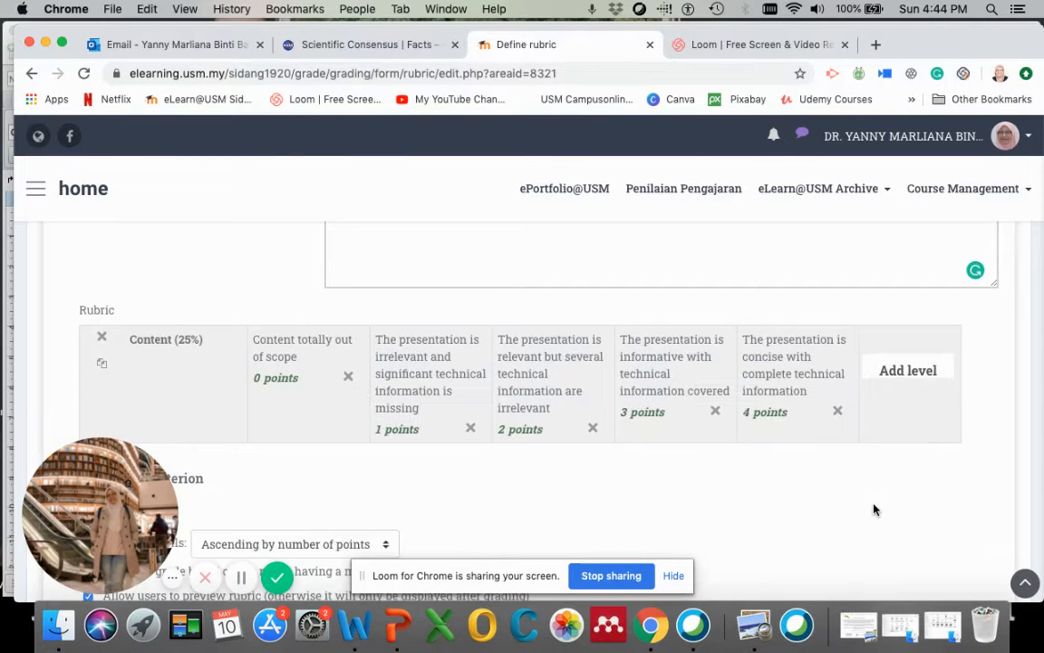
- Set the Content criterion's "concise with complete technical information" level to 25 points and its "informative" level to 18 points
click(777, 409)
key(BackSpace)
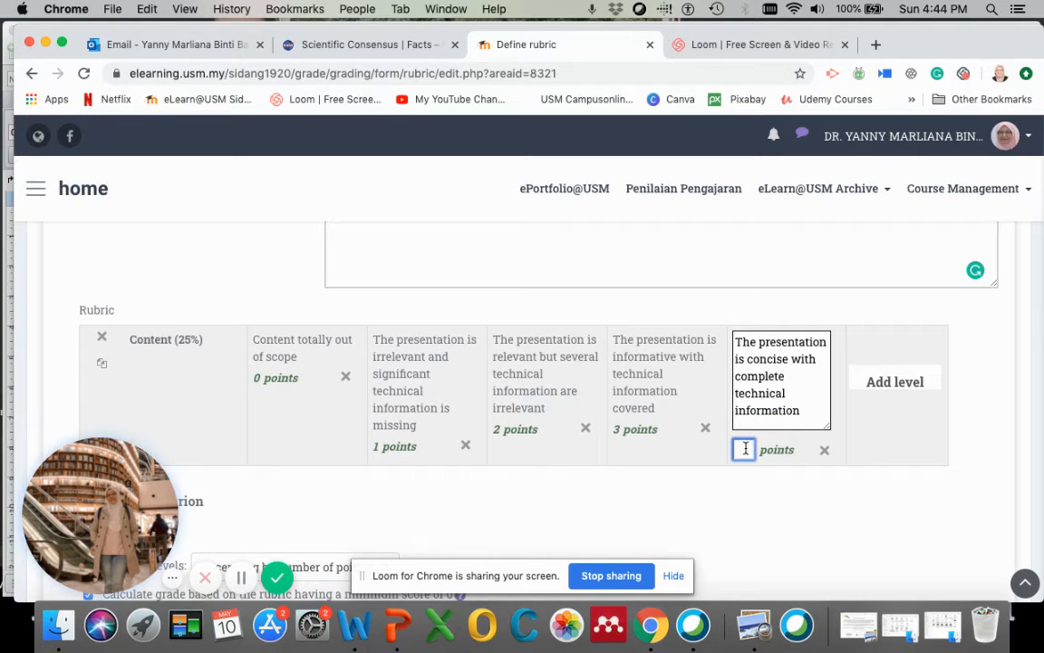
text(25)
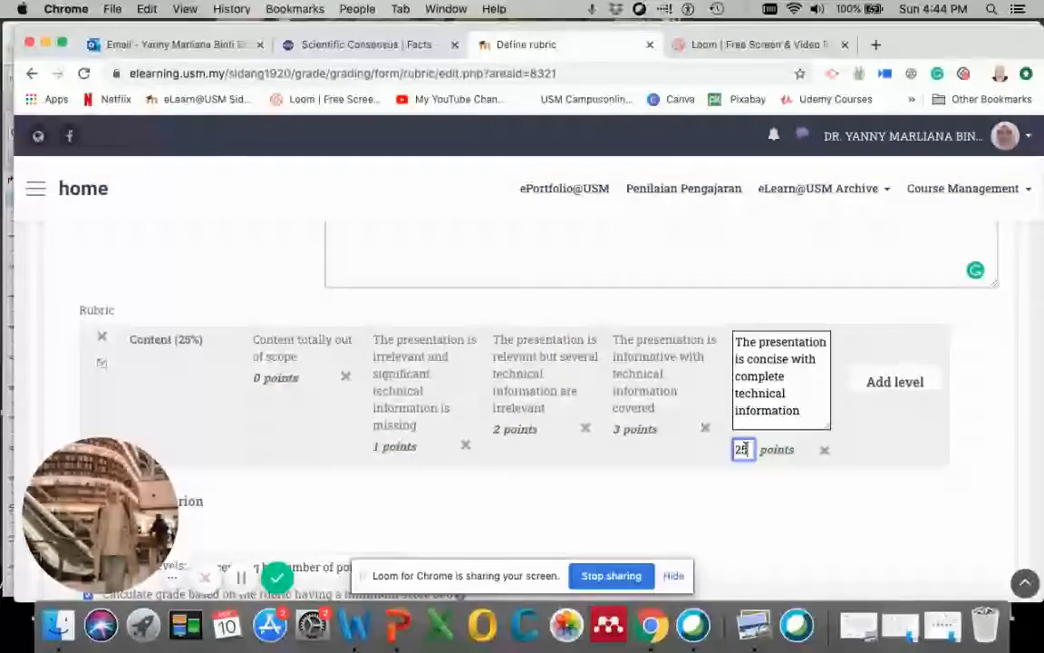
click(836, 521)
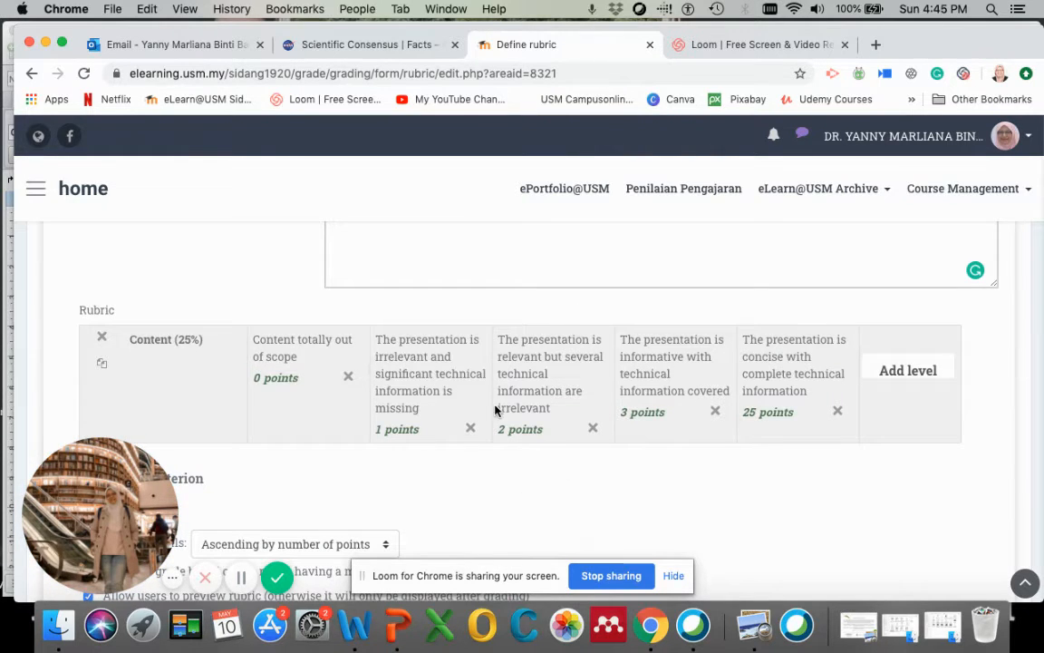
click(643, 413)
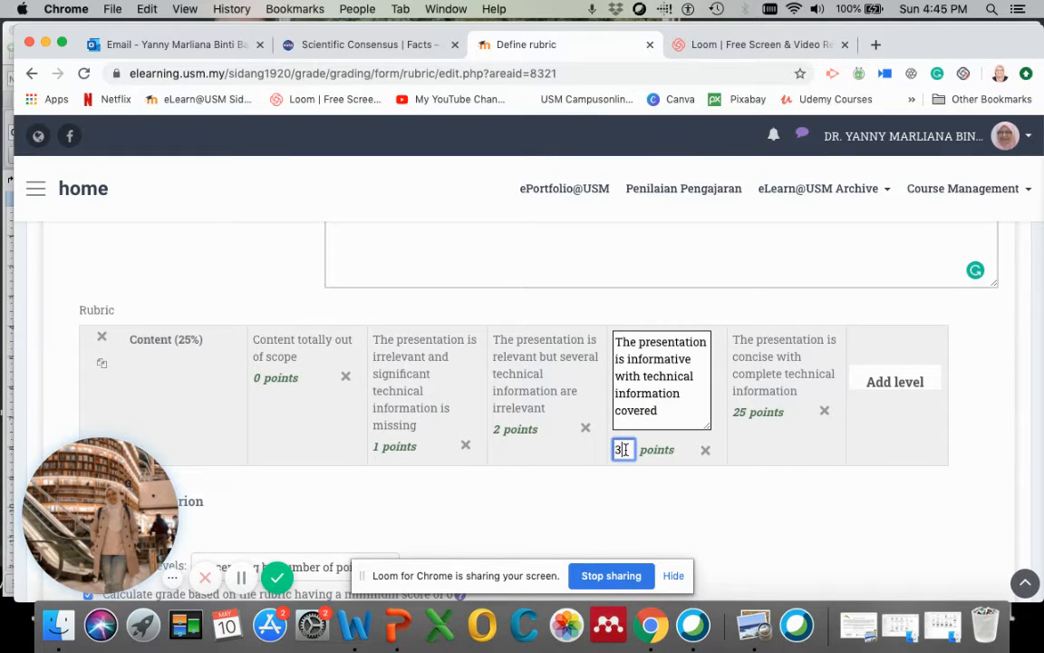
key(BackSpace)
text(18)
click(700, 482)
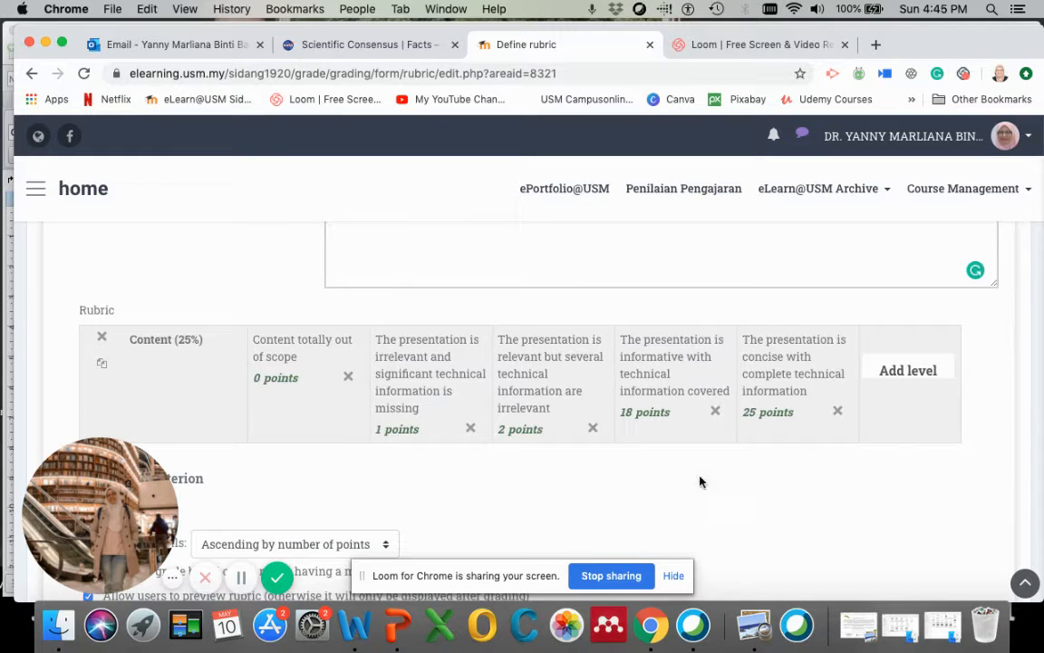
- Set the Content criterion's "irrelevant and significant technical information is missing" level to 5 points and its "relevant but several" level to 12 points
click(399, 427)
click(510, 428)
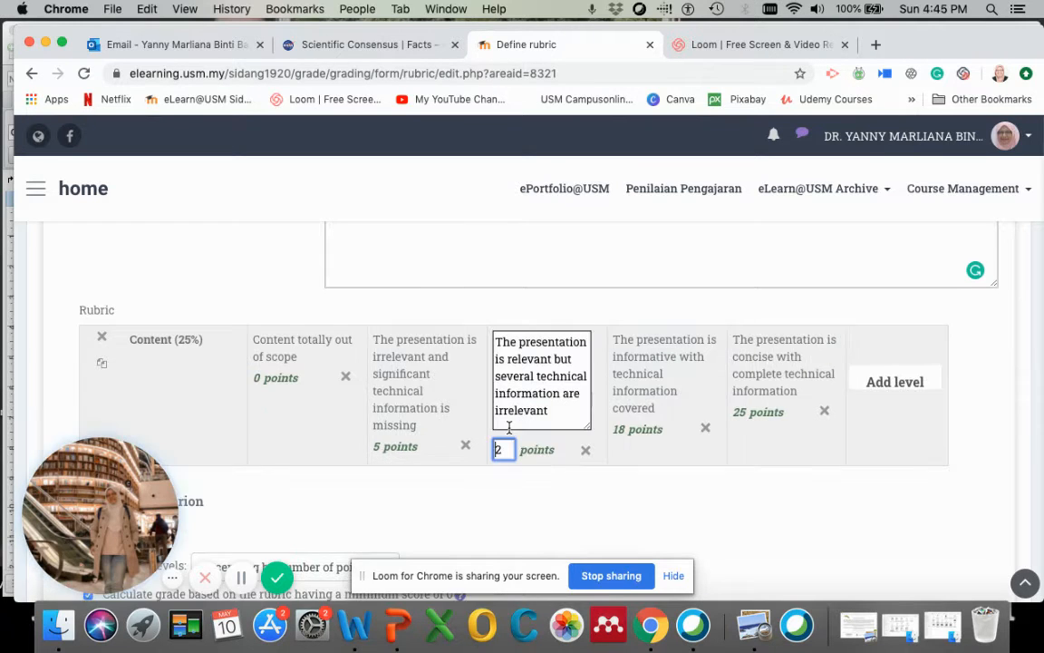
key(BackSpace)
text(1)
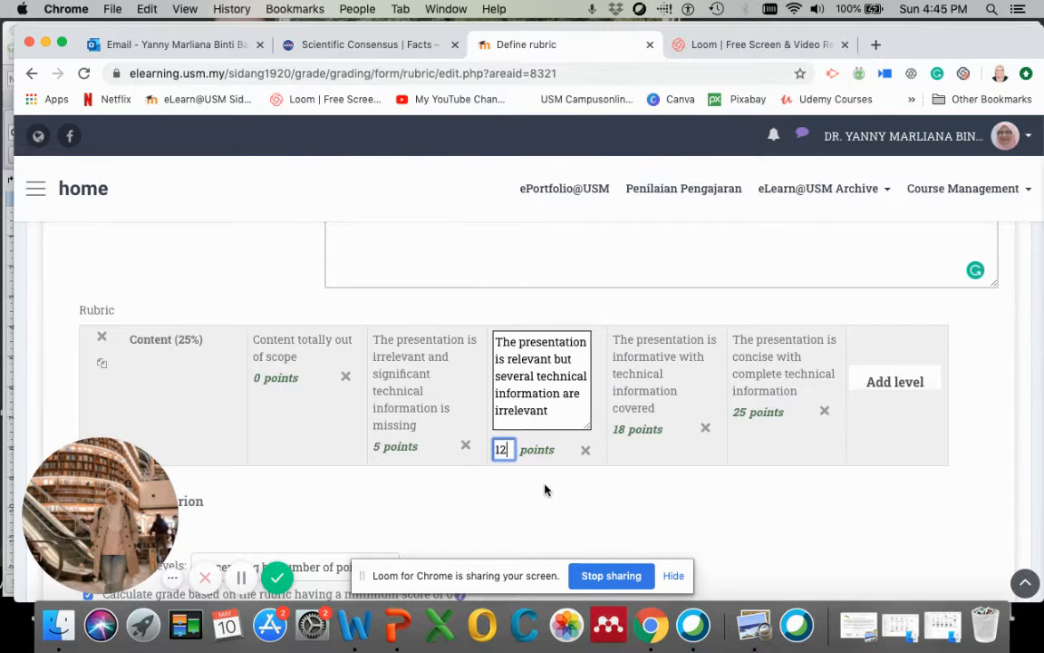
text(2)
click(548, 508)
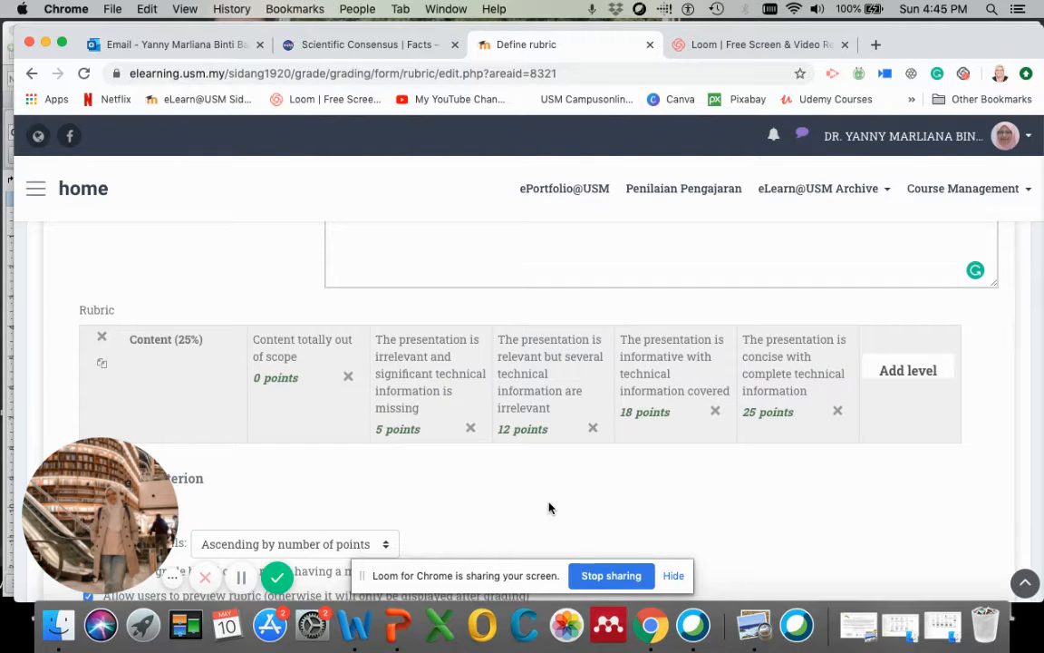
- Add a second criterion to the rubric and name it "Organization (25%)", copying the heading from Word into the Chrome form
scroll(550, 507, down, 2)
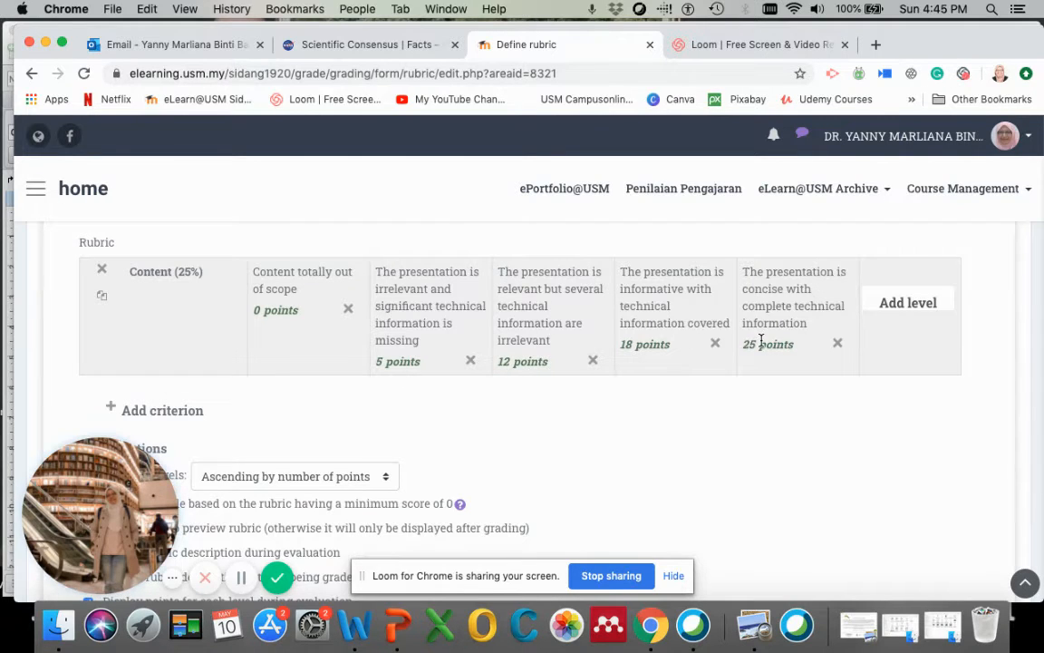
scroll(737, 438, down, 1)
scroll(707, 417, down, 1)
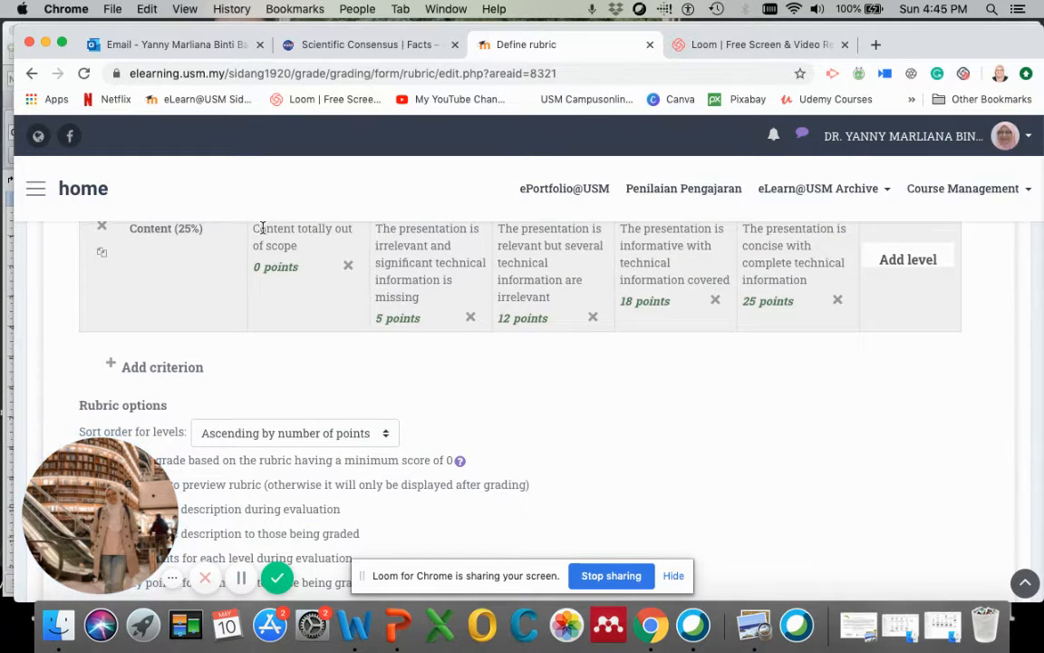
click(156, 370)
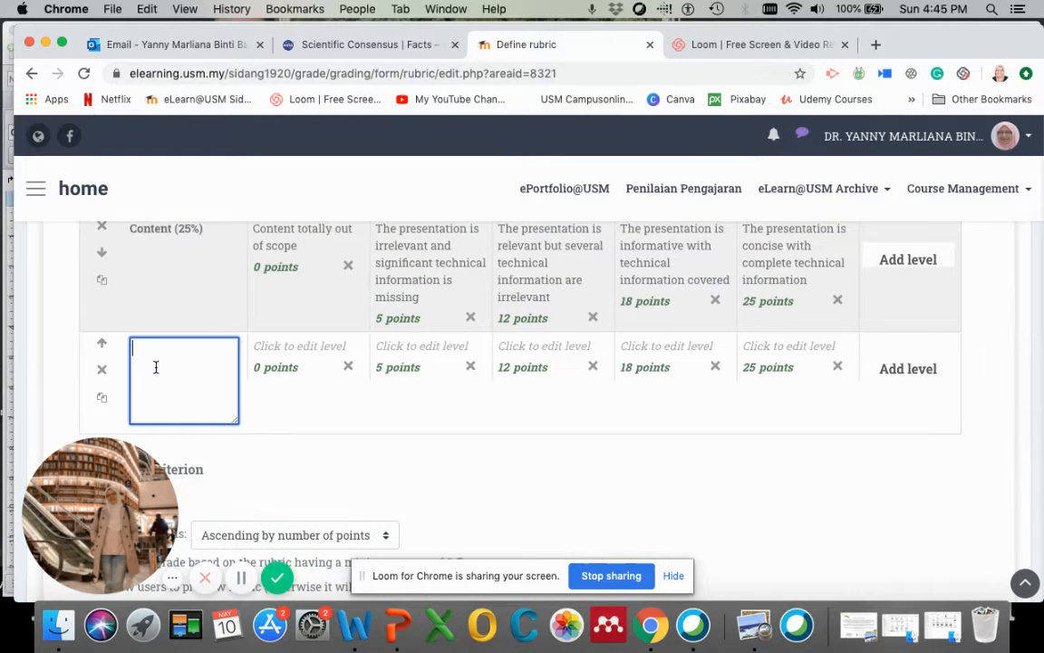
click(353, 620)
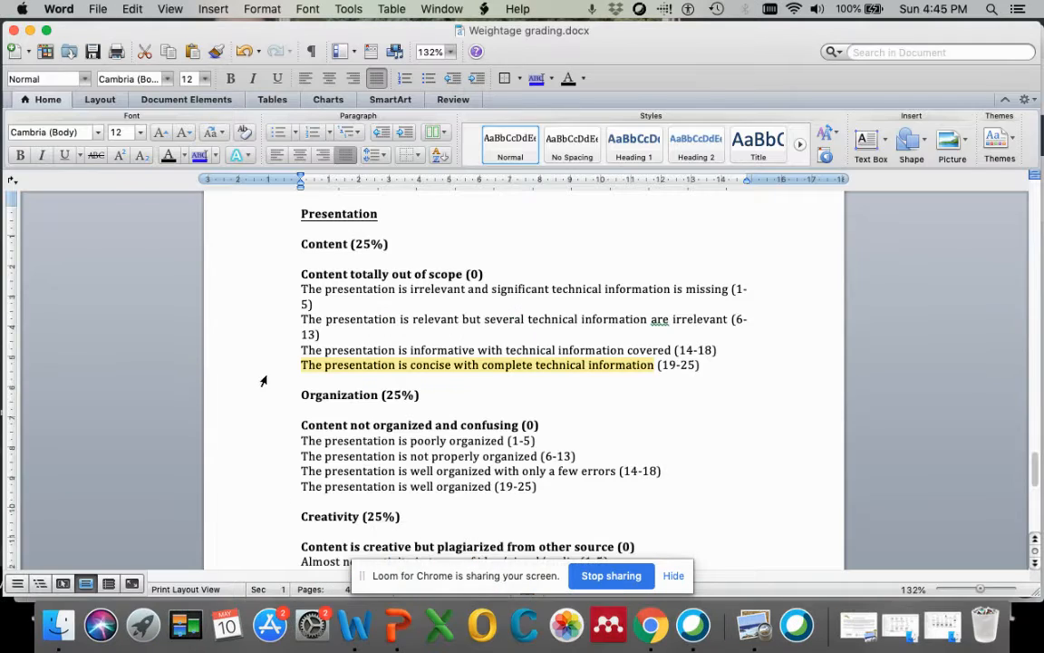
mouse_move(303, 404)
mouse_down()
mouse_move(405, 402)
mouse_move(309, 392)
mouse_up()
key(super+c)
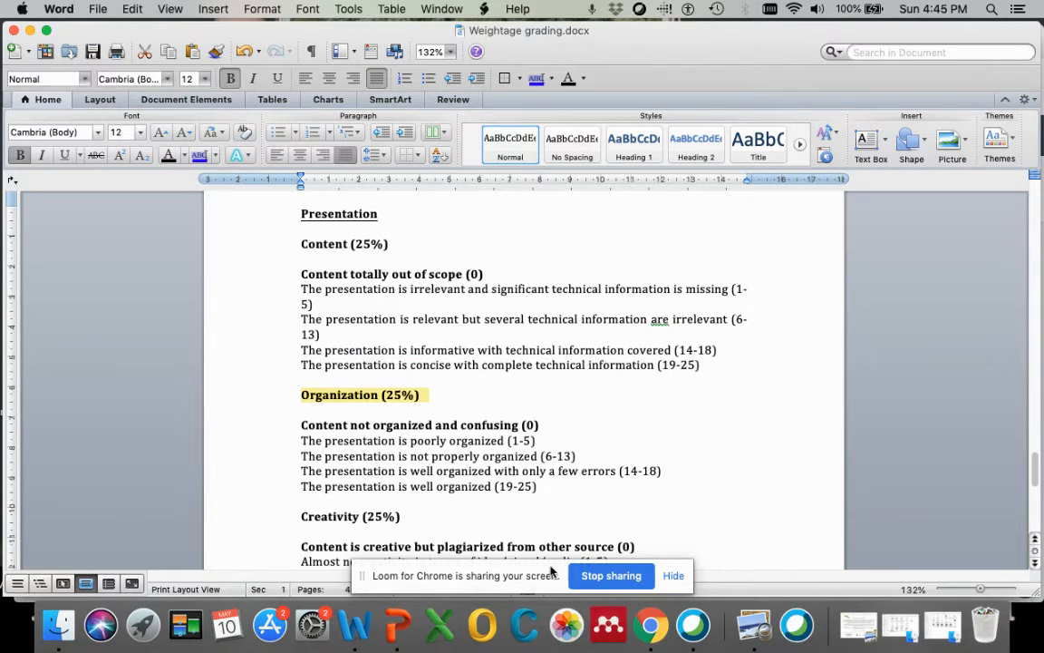
click(651, 625)
key(super+v)
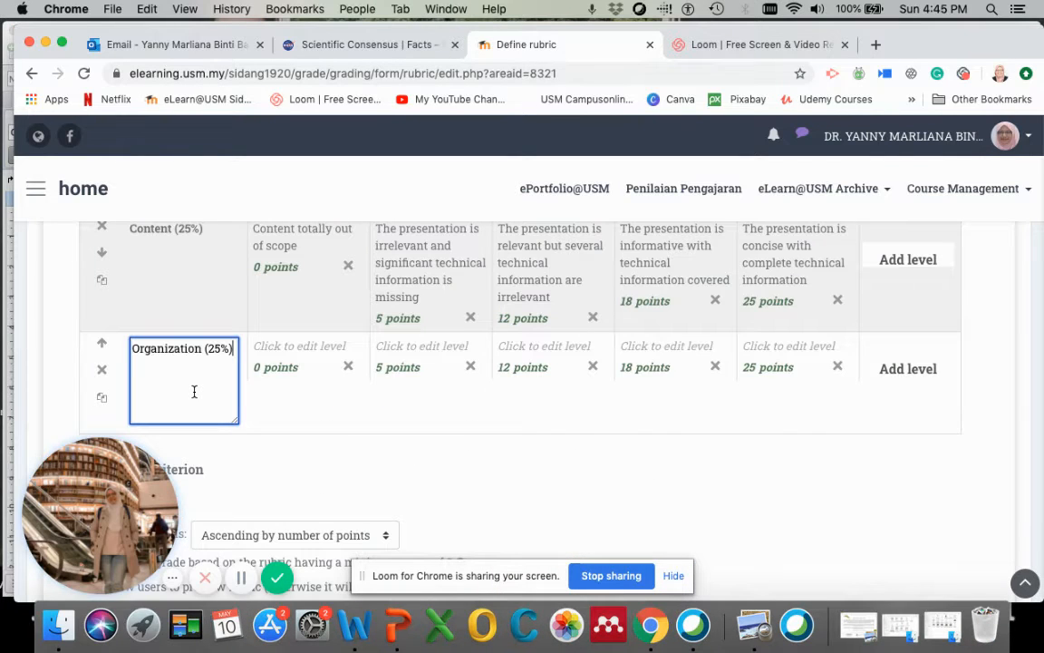
- Describe the Organization criterion's 0-point level as "Content not organized and confusing", copied from Word into the Chrome form
click(354, 625)
drag(303, 427, 487, 424)
key(super+c)
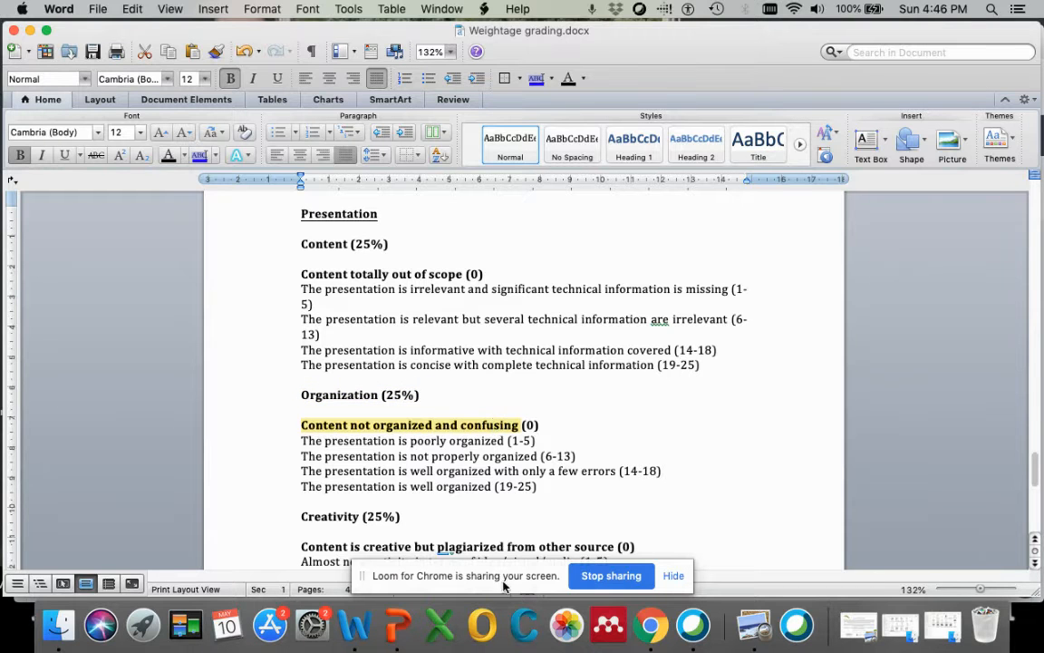
click(660, 626)
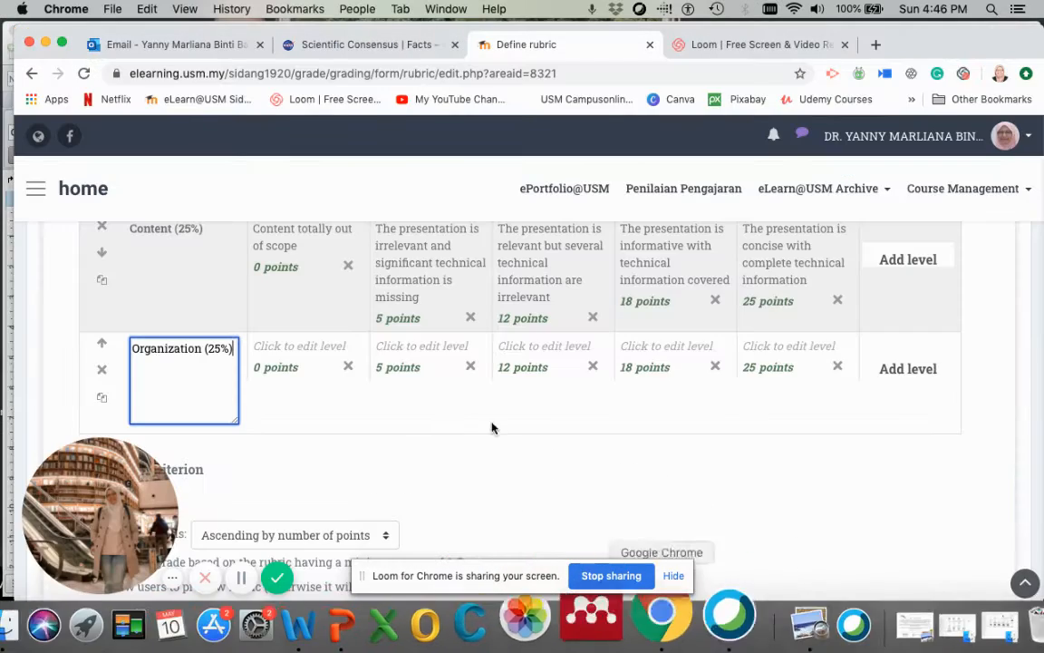
click(288, 348)
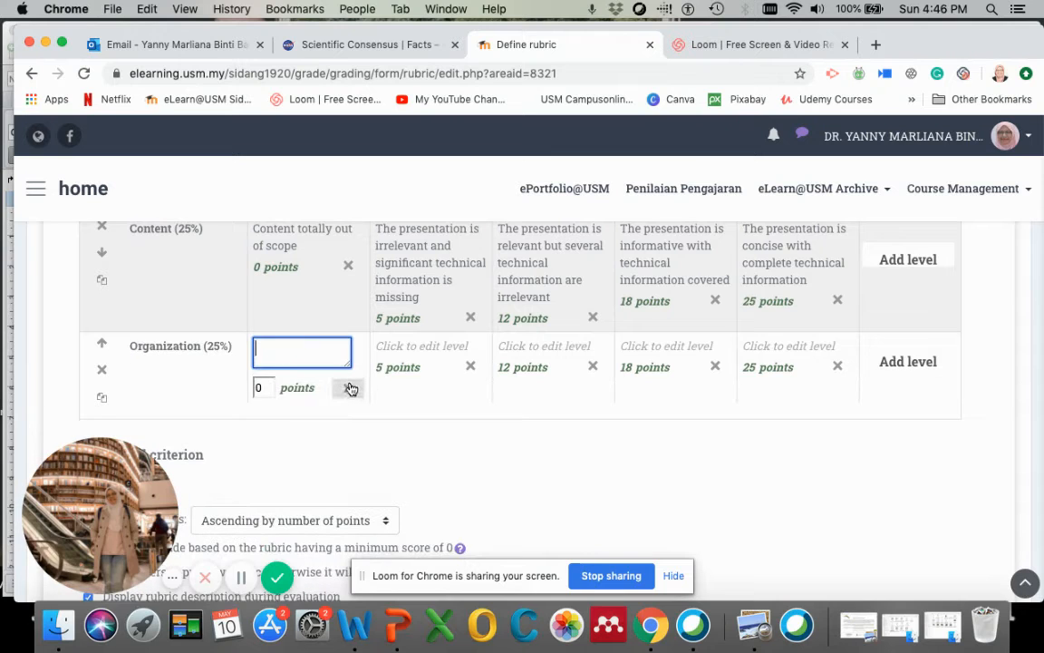
key(super+v)
click(334, 444)
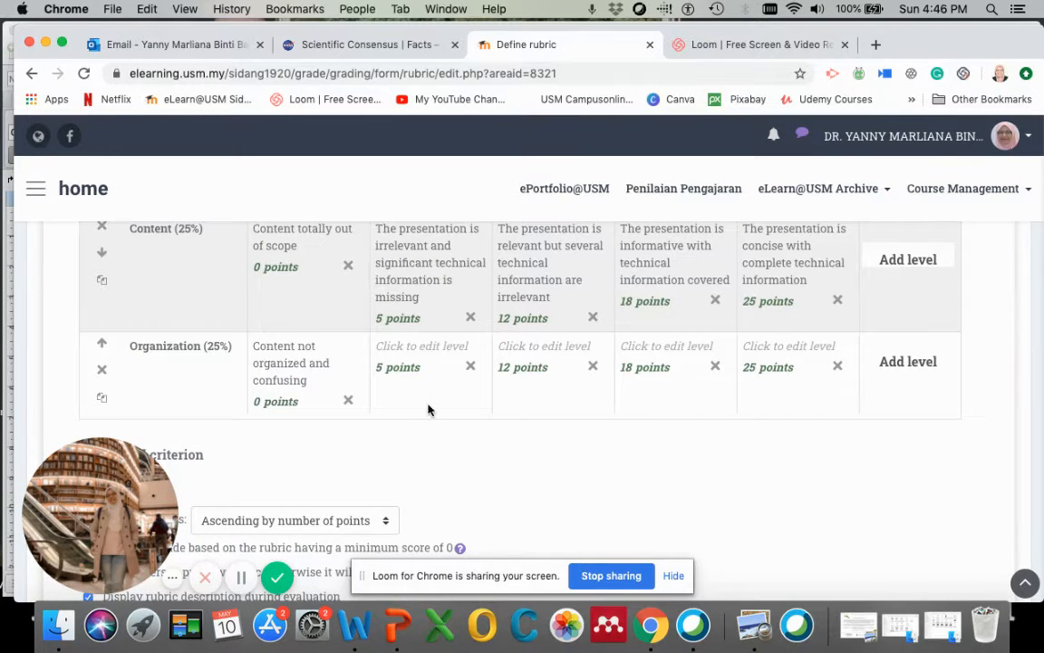
- Copy "The presentation is poorly organized" from Word into the Organization criterion's 5-point level in Chrome
click(354, 626)
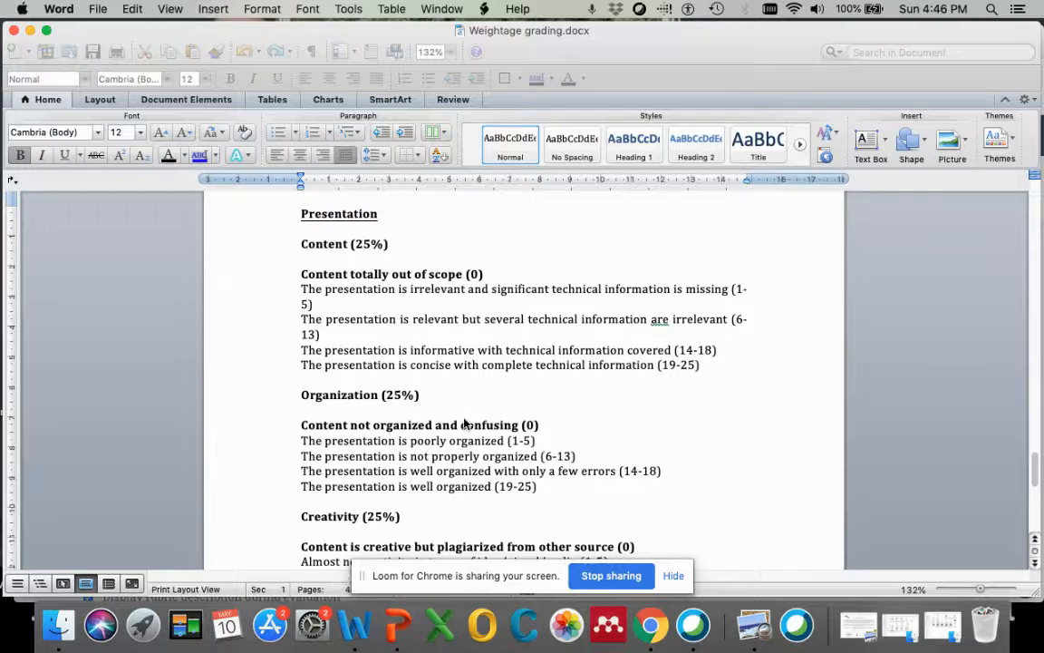
drag(301, 441, 483, 441)
key(super+c)
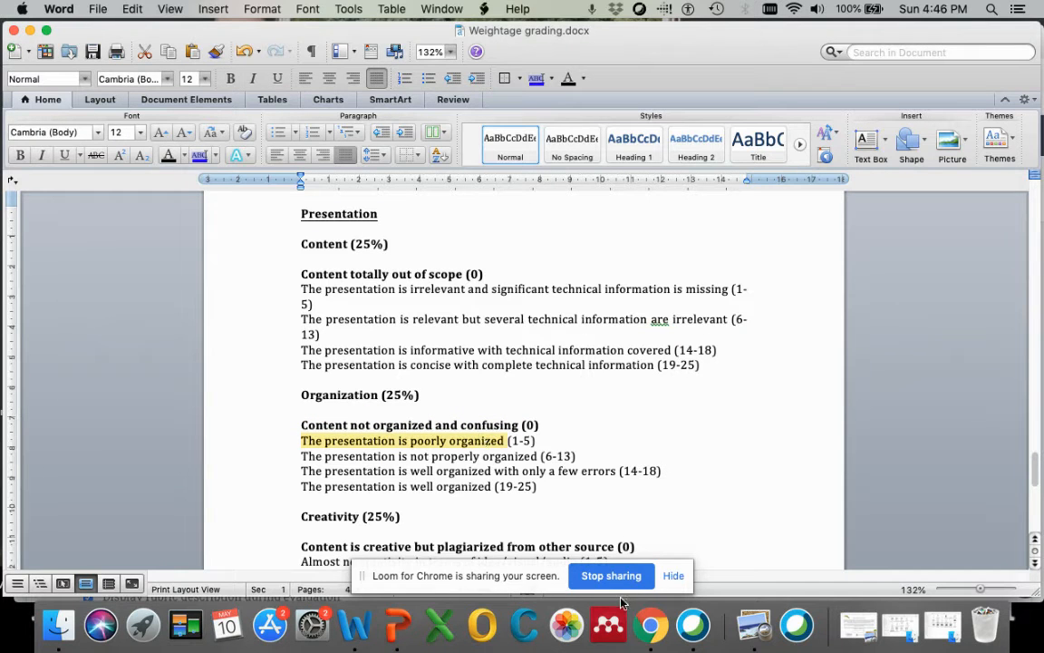
click(651, 626)
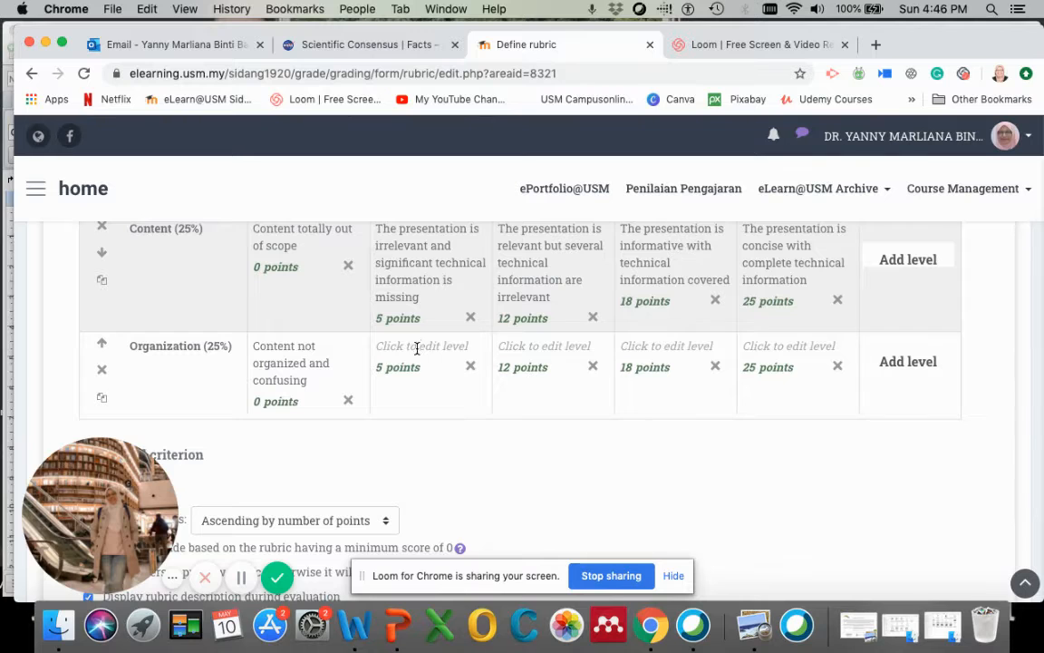
click(417, 348)
key(super+v)
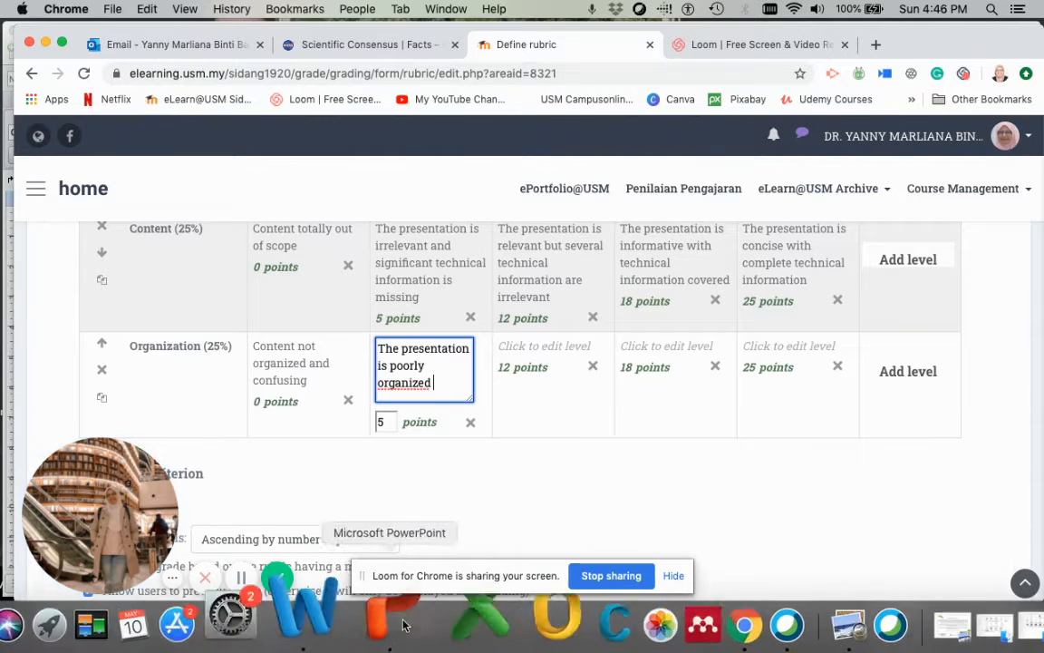
- Copy "The presentation is not properly organized" from Word into the Organization criterion's 12-point level in Chrome
click(335, 623)
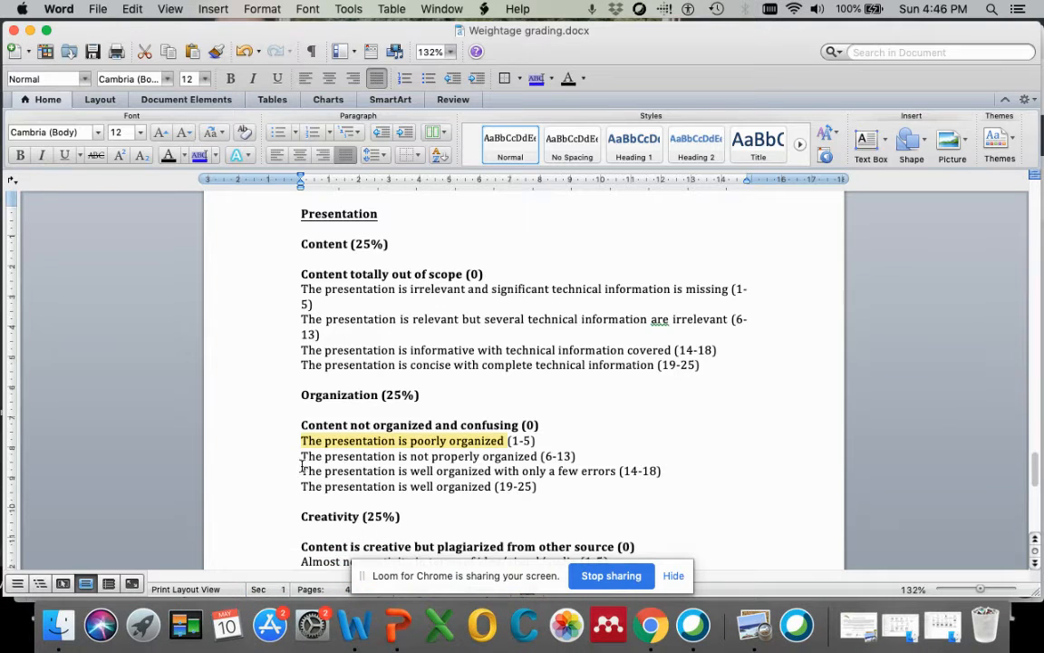
drag(303, 456, 490, 462)
key(ctrl+c)
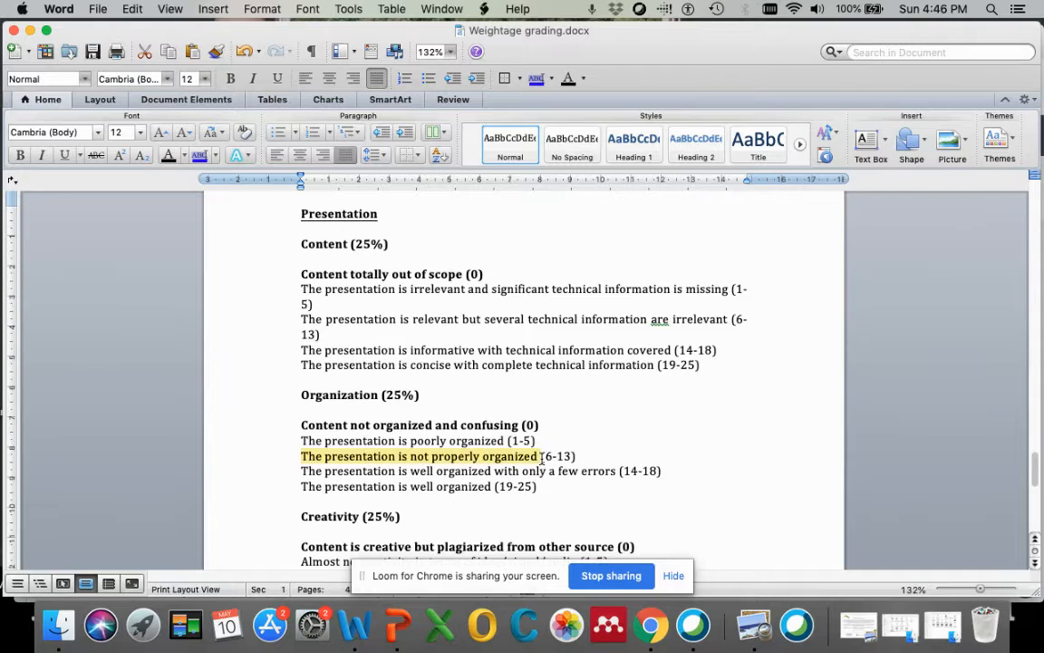
click(650, 623)
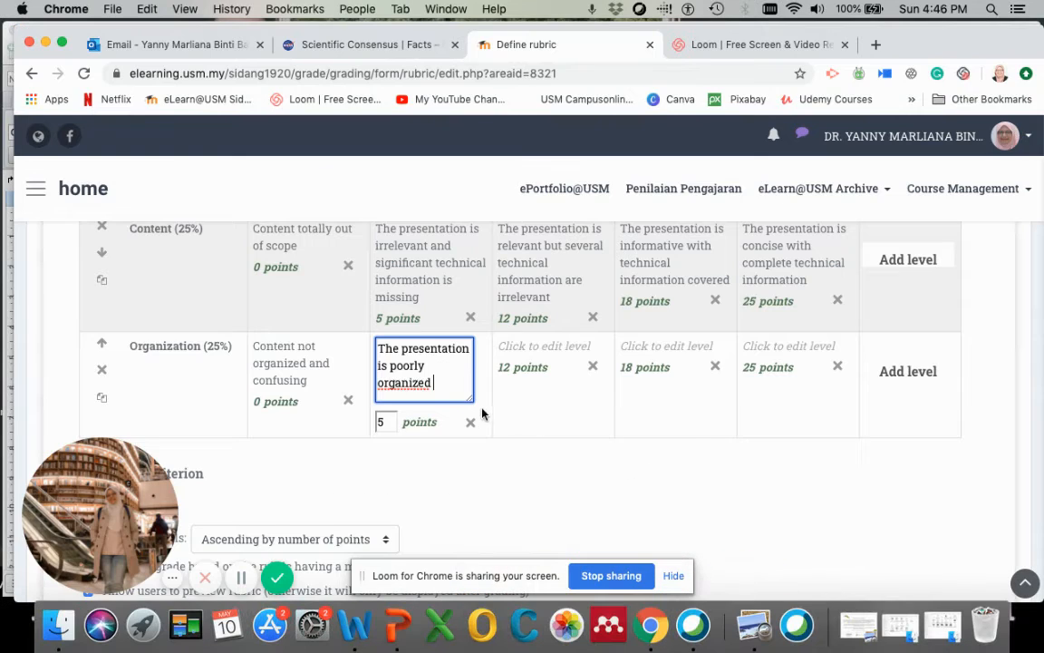
click(521, 353)
key(ctrl+v)
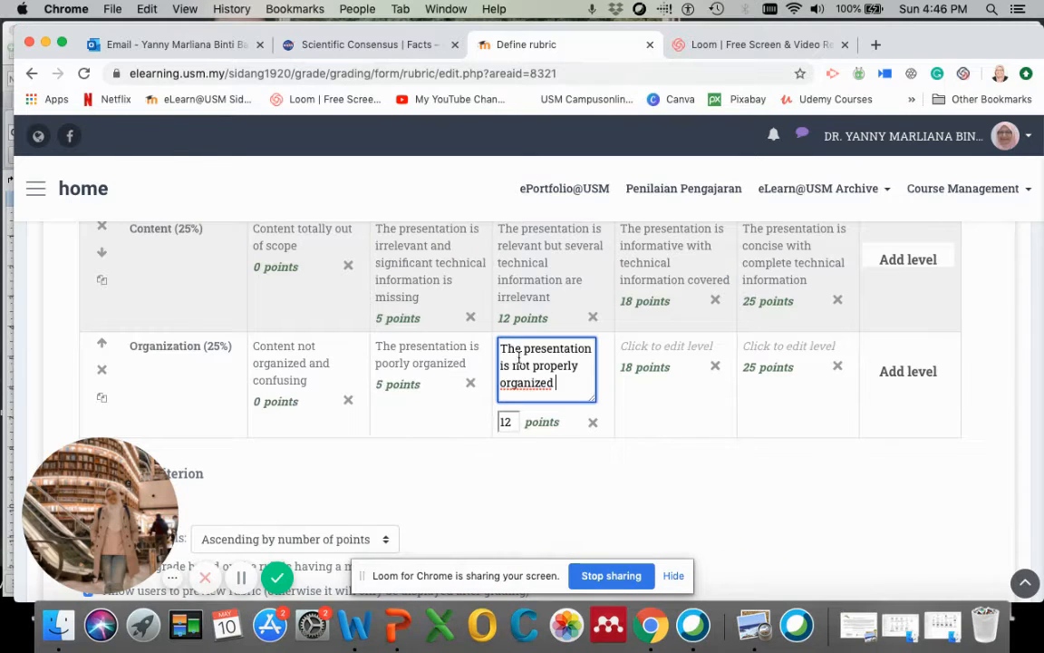
- Describe the Organization criterion's 18-point level as "The presentation is well organized with only a few errors", copied from Word into the Chrome form
click(355, 624)
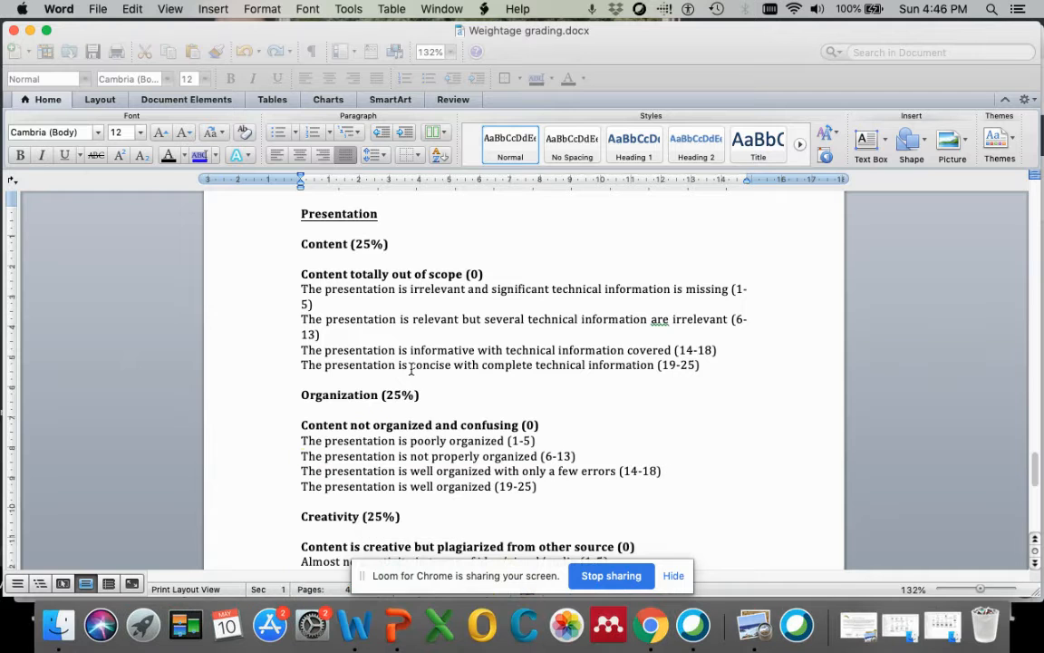
drag(302, 471, 591, 473)
key(super+c)
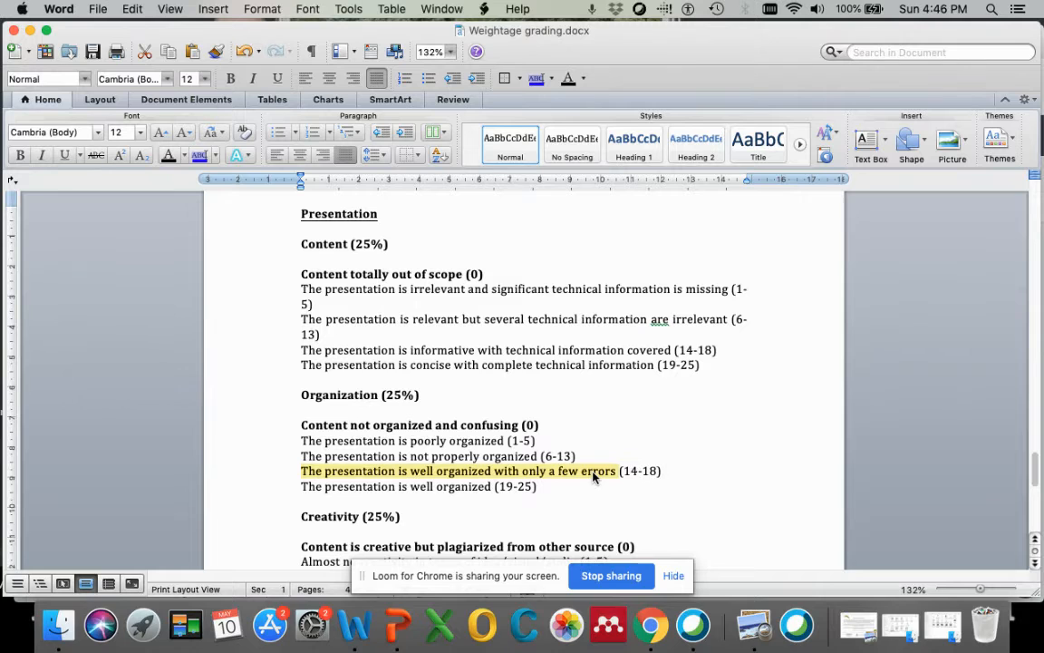
click(654, 634)
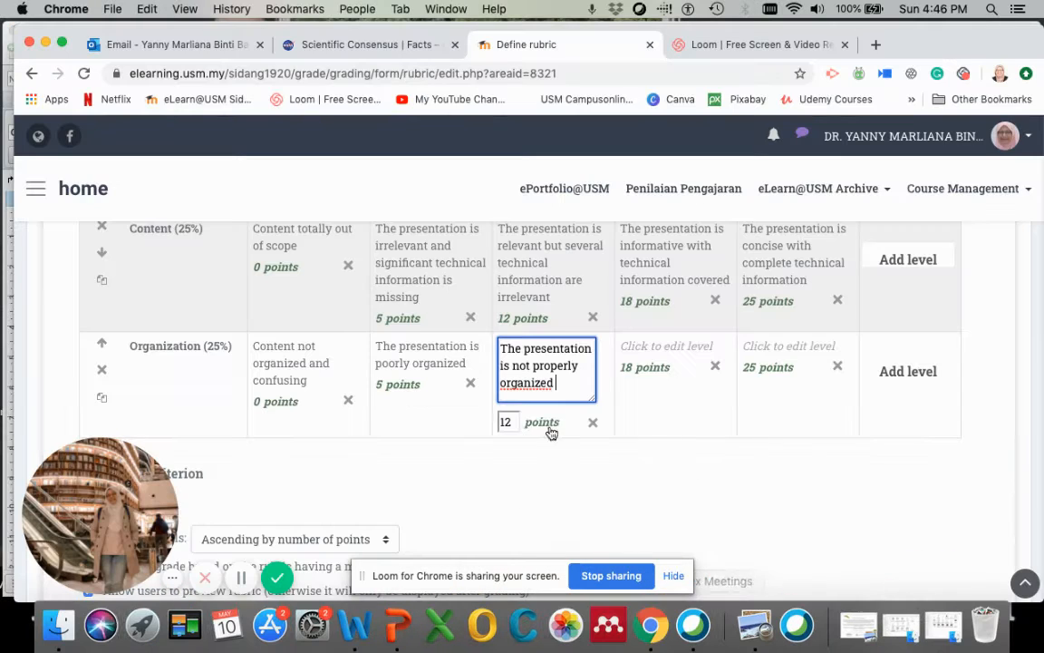
click(645, 354)
key(super+v)
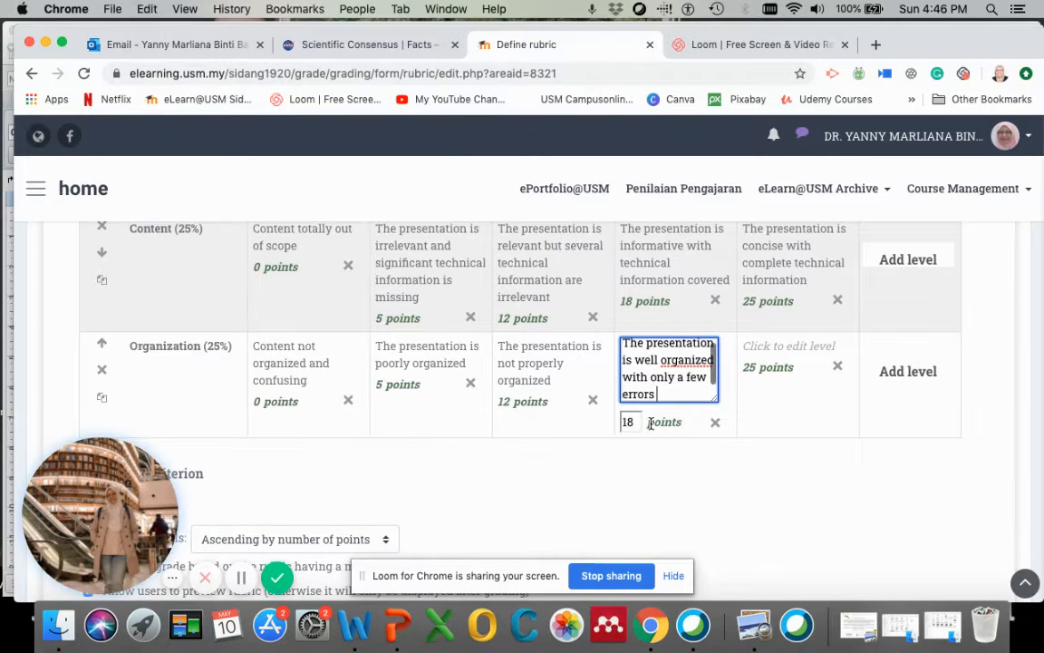
- Copy "The presentation is well organized" from Word into the Organization criterion's 25-point level in Chrome
click(353, 624)
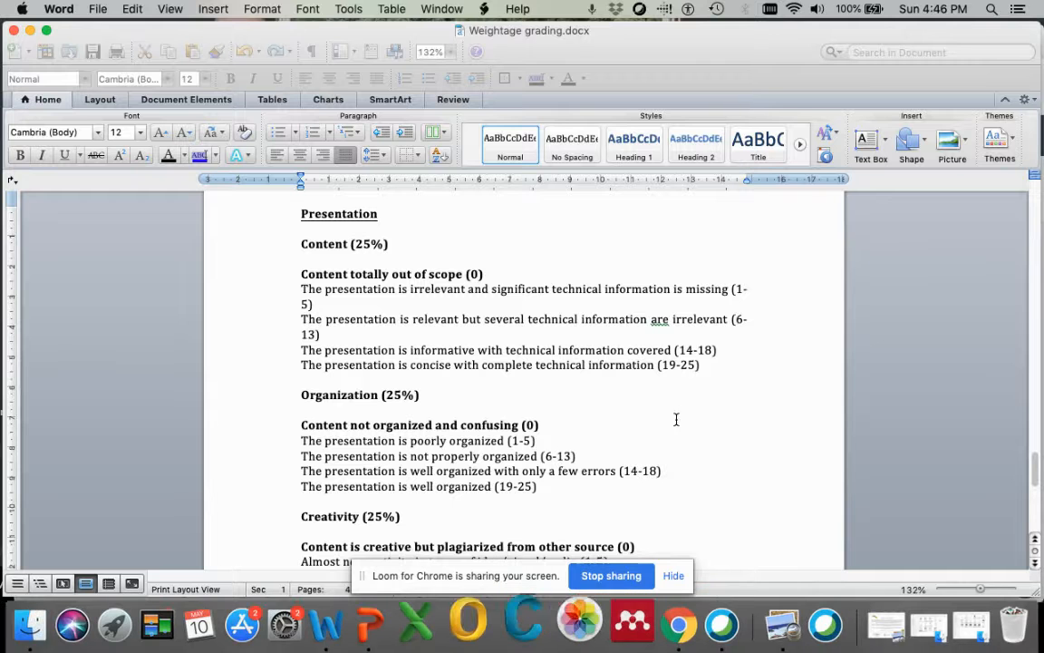
drag(301, 486, 476, 487)
key(super+c)
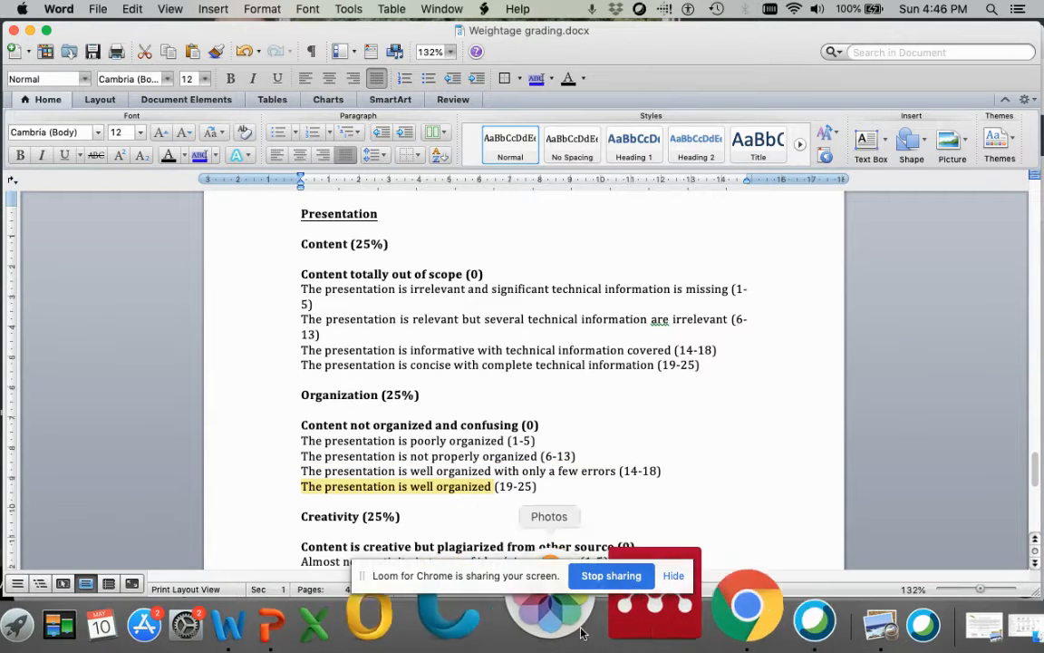
click(656, 636)
click(779, 353)
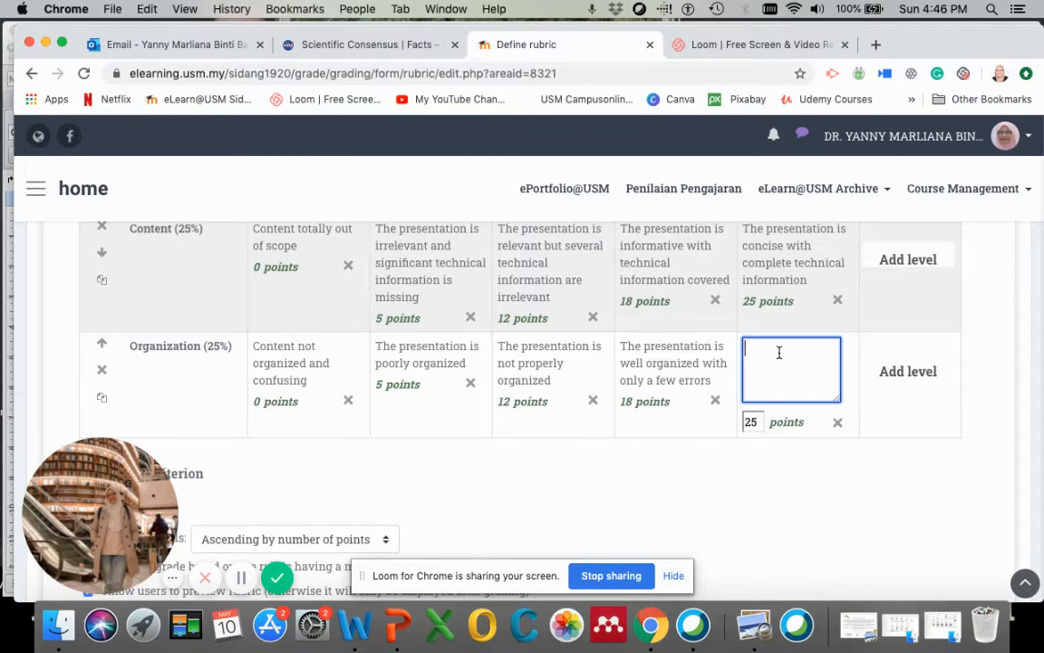
key(super+v)
click(836, 524)
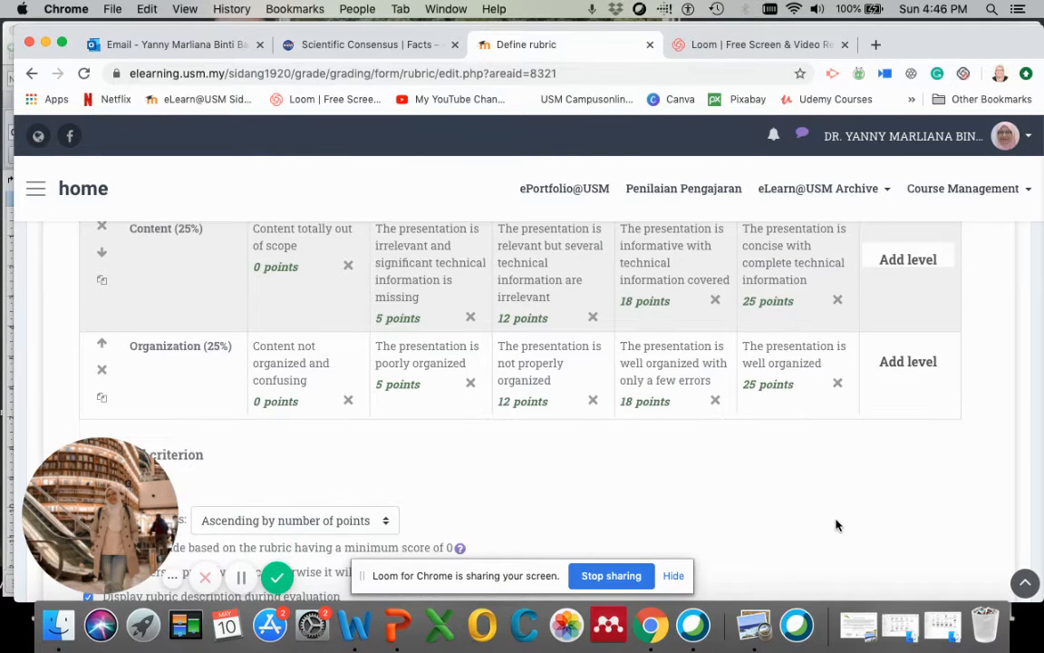
- Add a third criterion to the rubric and name it "Creativity (25%)", copying the heading from Word into the Chrome form
scroll(310, 422, down, 2)
click(164, 376)
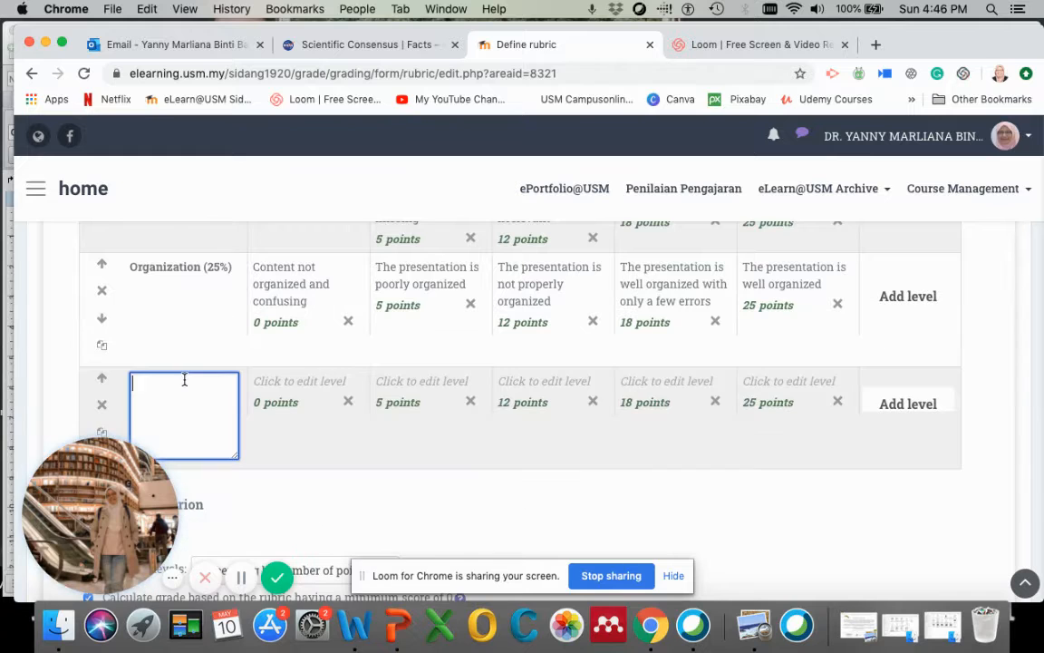
click(355, 626)
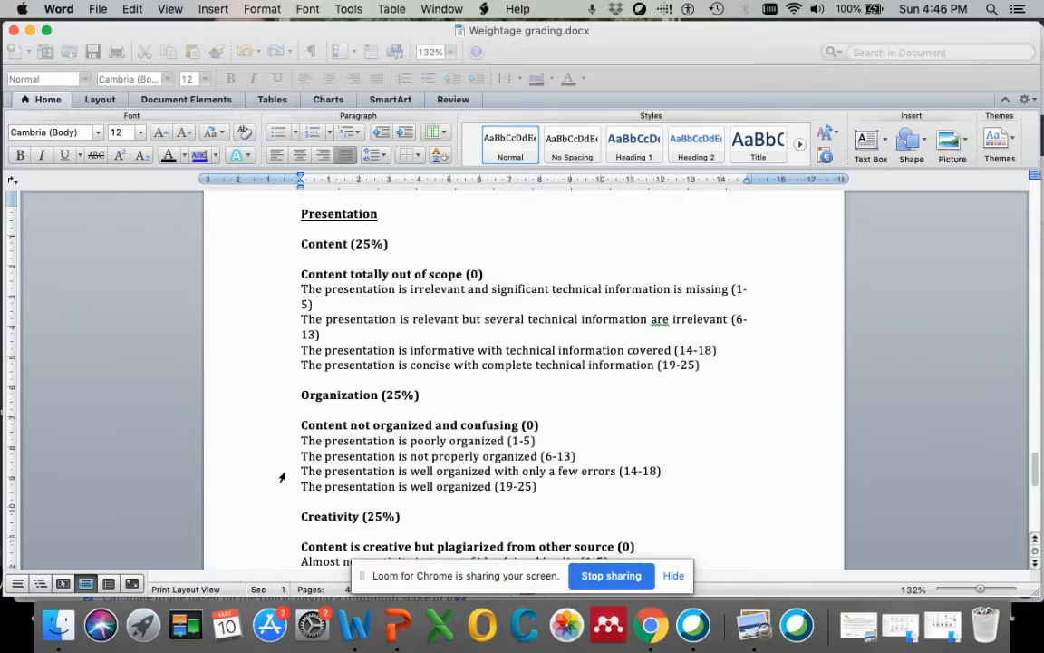
scroll(282, 478, down, 1)
drag(301, 399, 406, 400)
key(super+c)
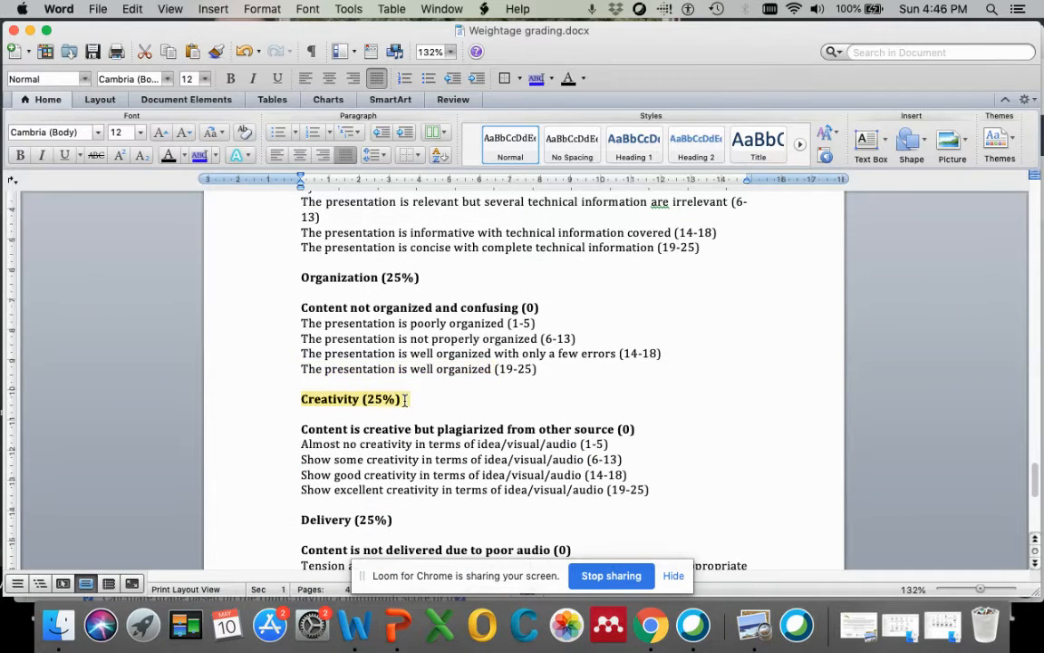
click(651, 626)
key(super+v)
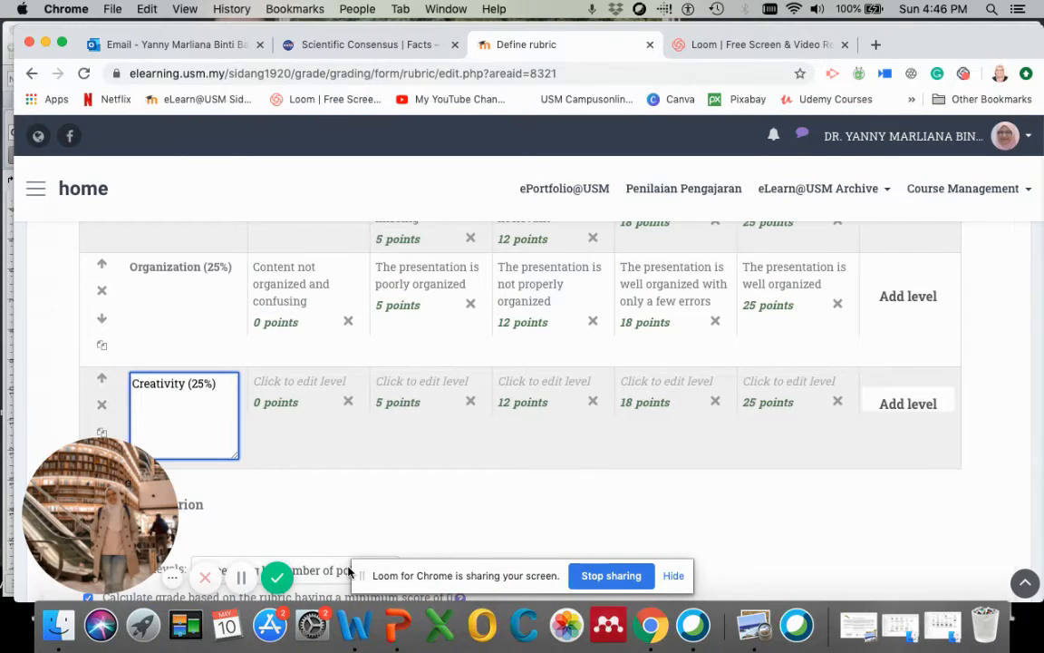
- Describe the Creativity criterion's 0-point level as "Content is creative but plagiarized from other source", copied from Word into the Chrome form
click(360, 620)
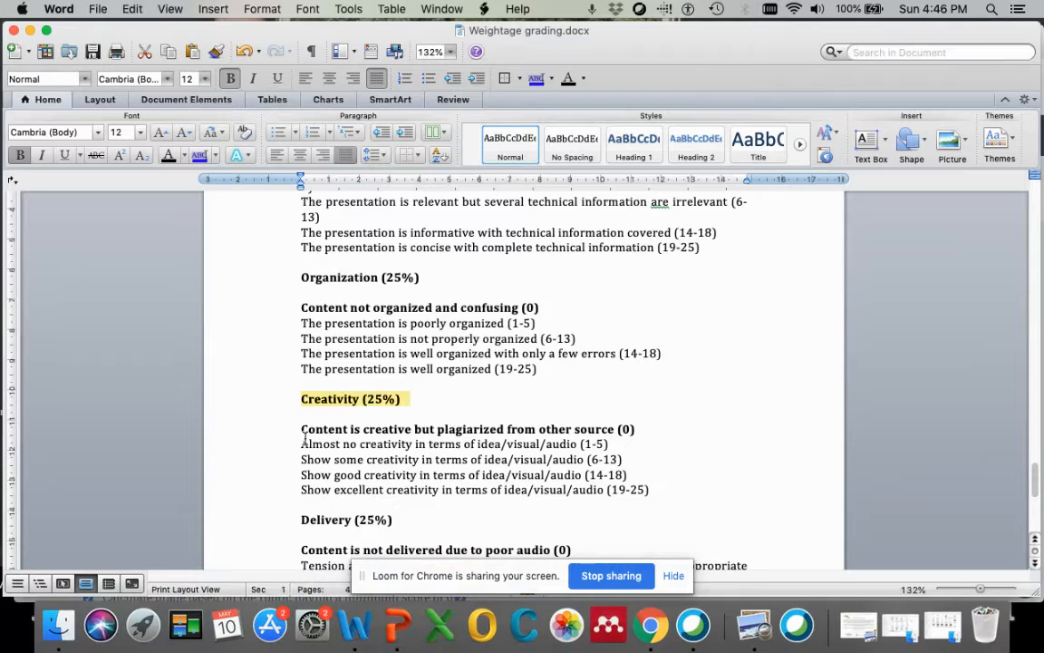
drag(302, 429, 611, 429)
key(super+c)
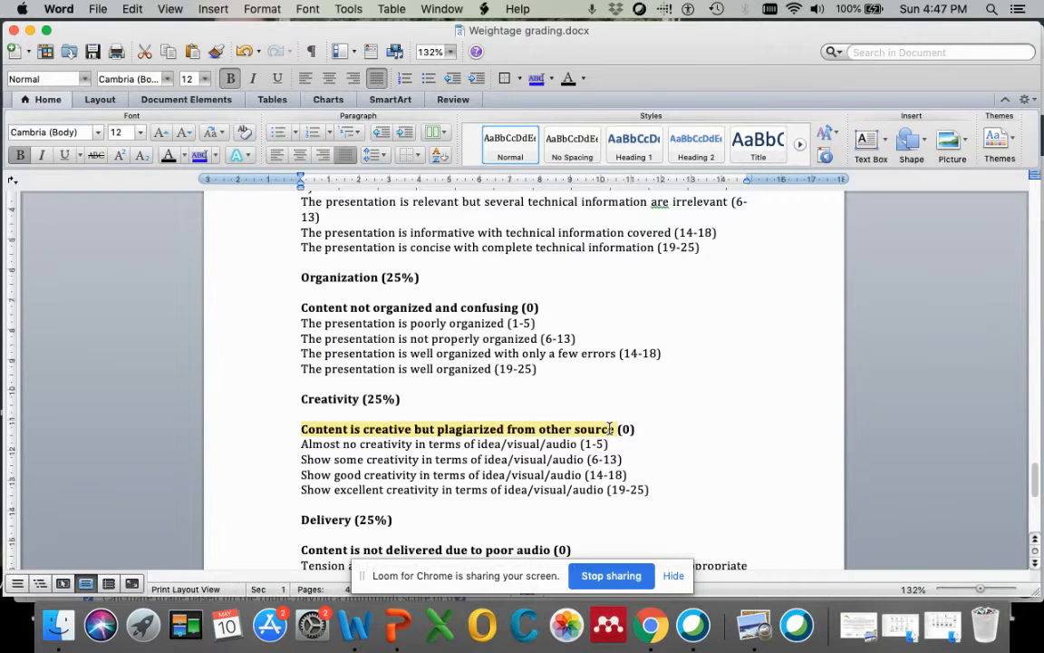
click(649, 622)
click(325, 383)
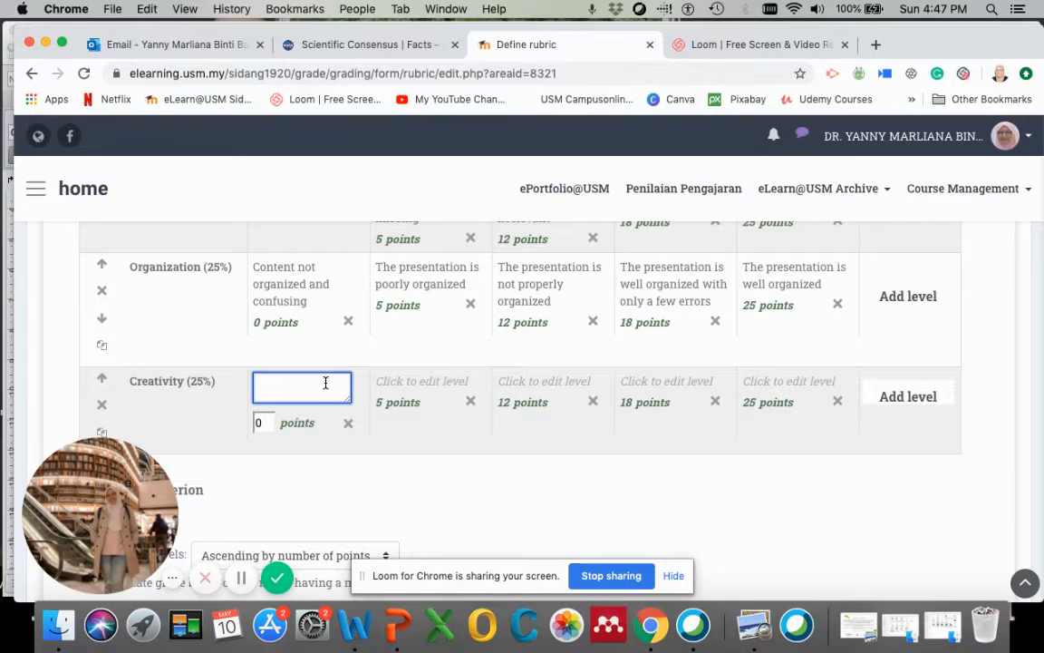
key(super+v)
- Copy "Almost no creativity in terms of idea/visual/audio" from Word into the Creativity criterion's 5-point level in Chrome
click(349, 622)
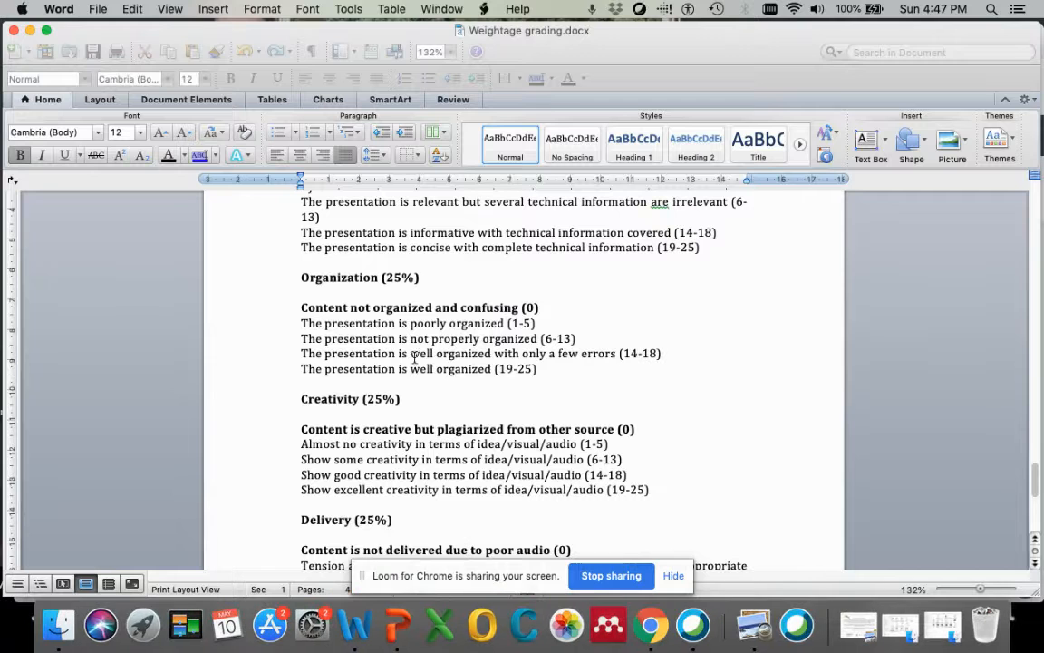
drag(304, 442, 595, 439)
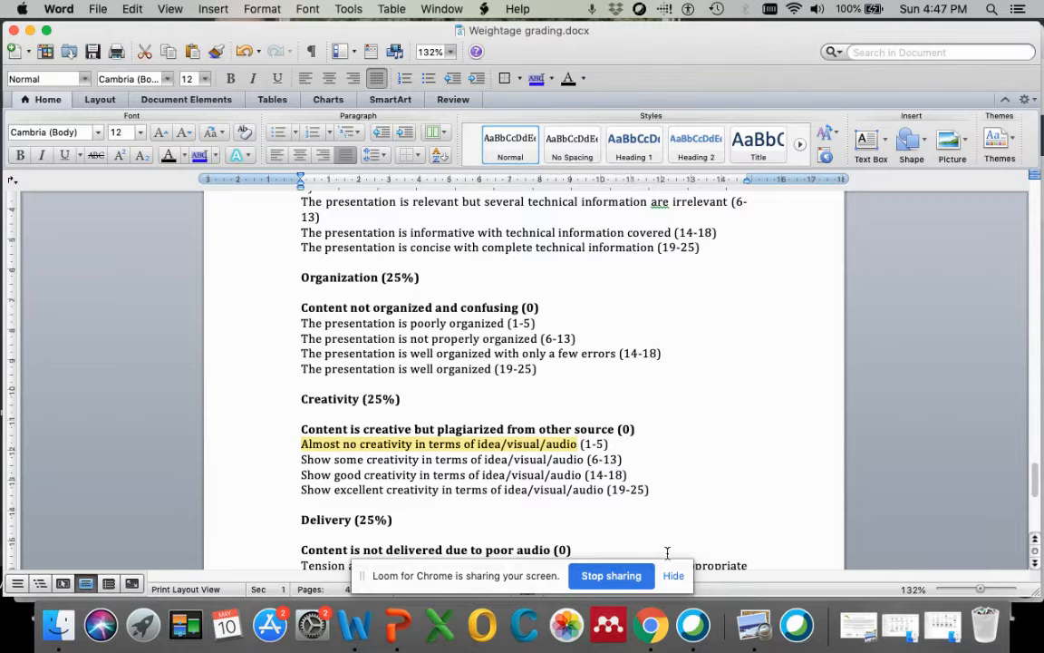
click(651, 624)
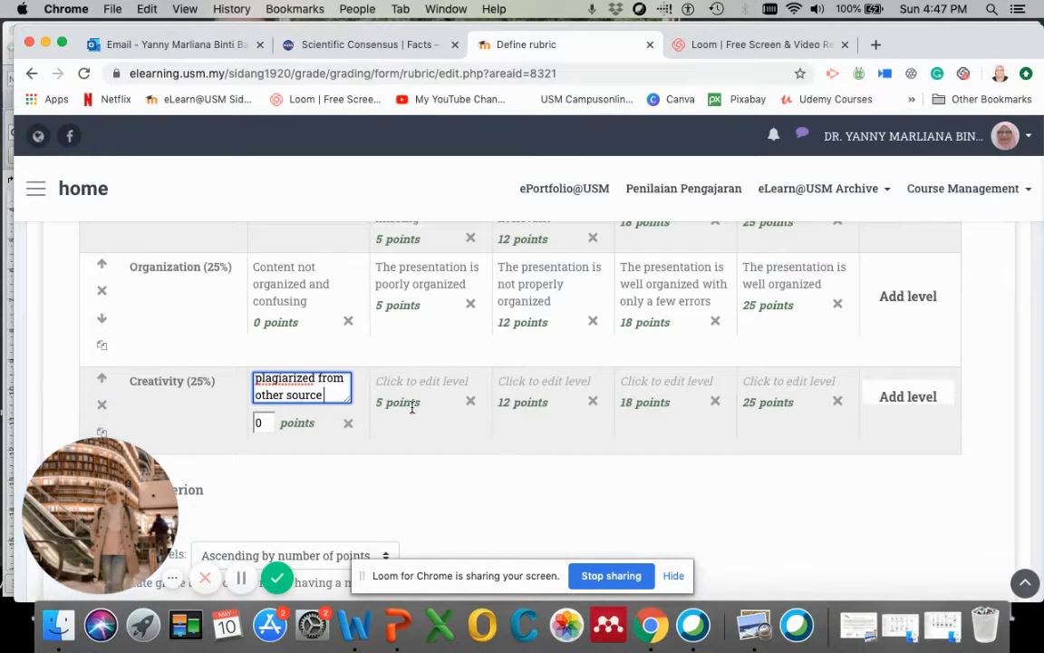
click(396, 385)
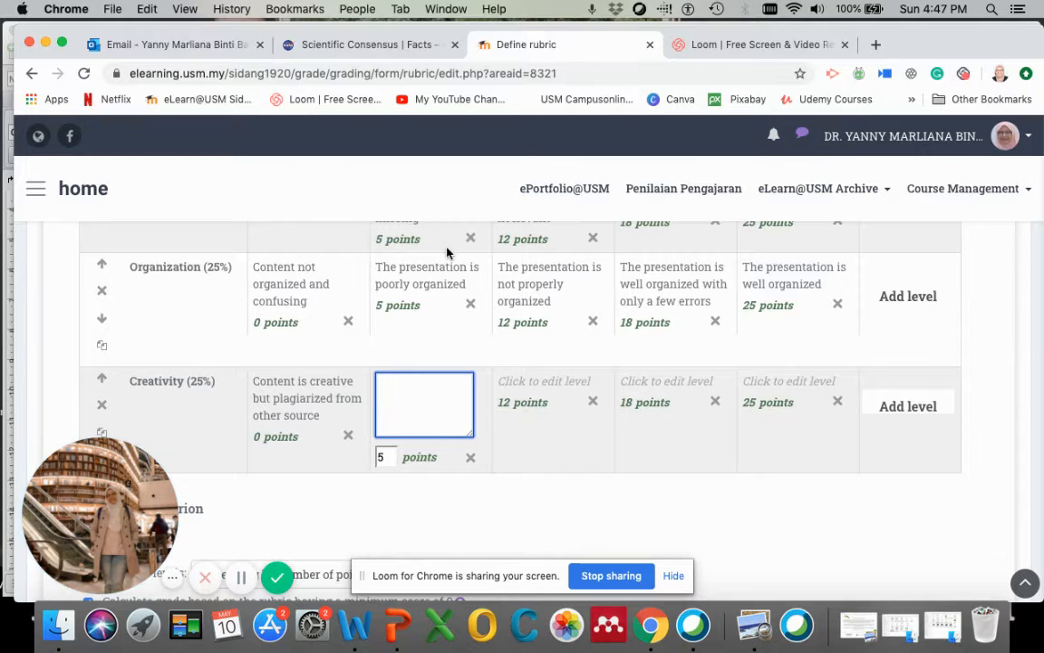
key(super+v)
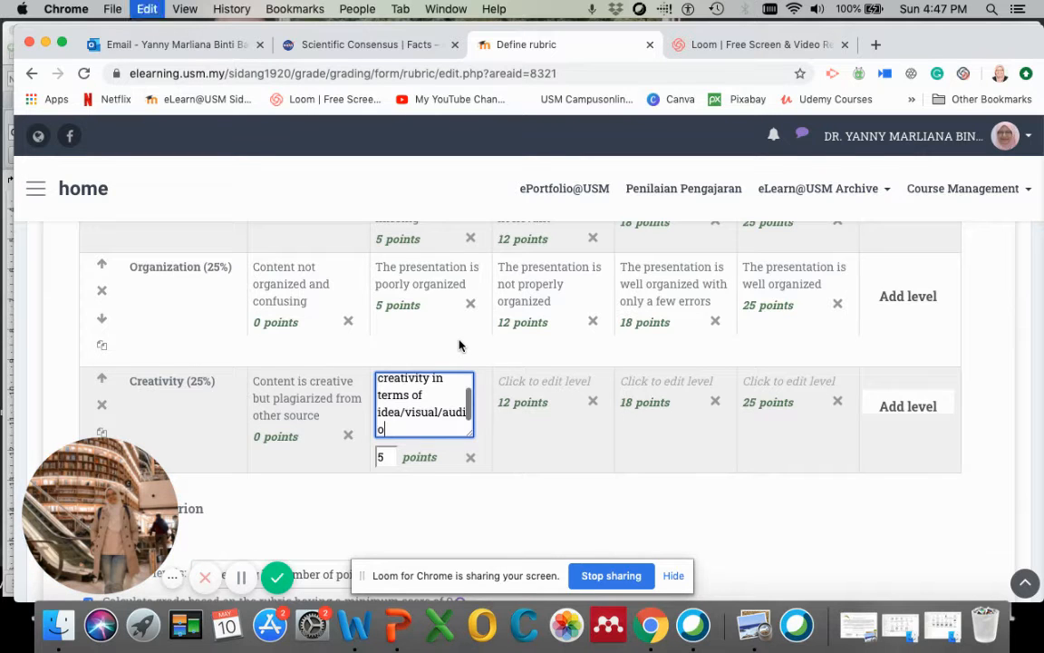
- Describe the Creativity criterion's 12-point level as "Show some creativity in terms of idea/visual/audio", copied from Word into the Chrome form
click(539, 387)
click(366, 615)
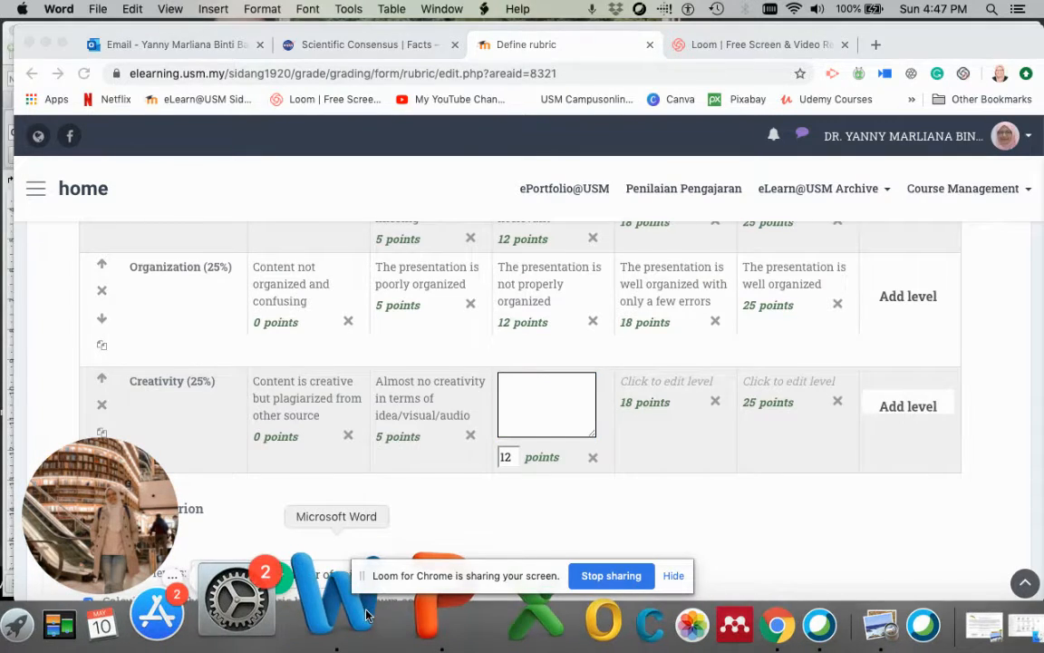
drag(298, 461, 560, 462)
key(super+c)
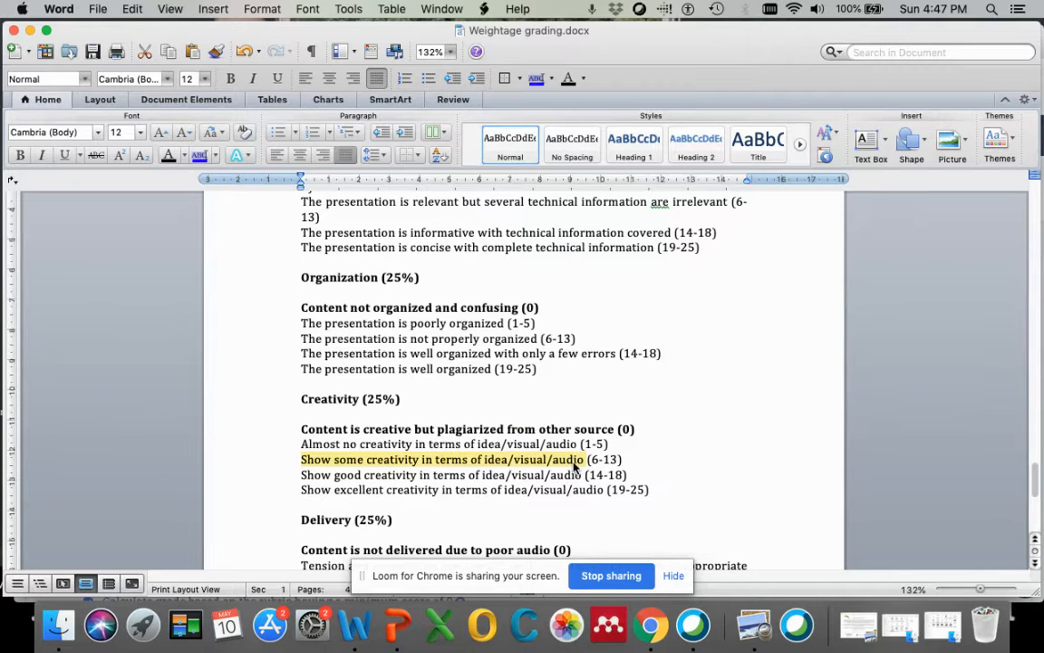
click(649, 621)
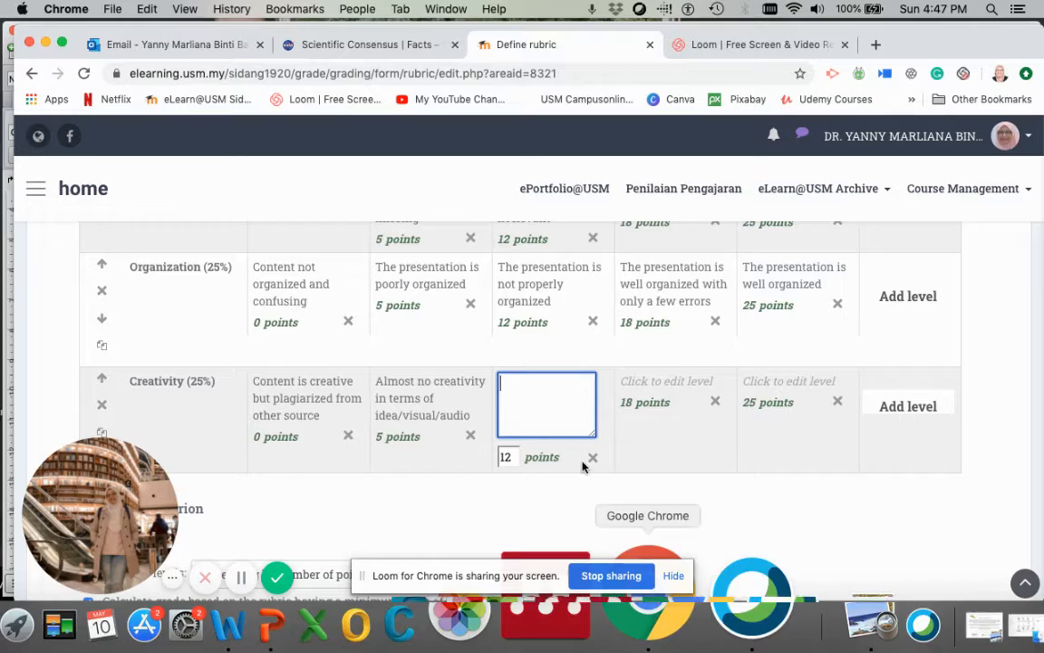
key(super+v)
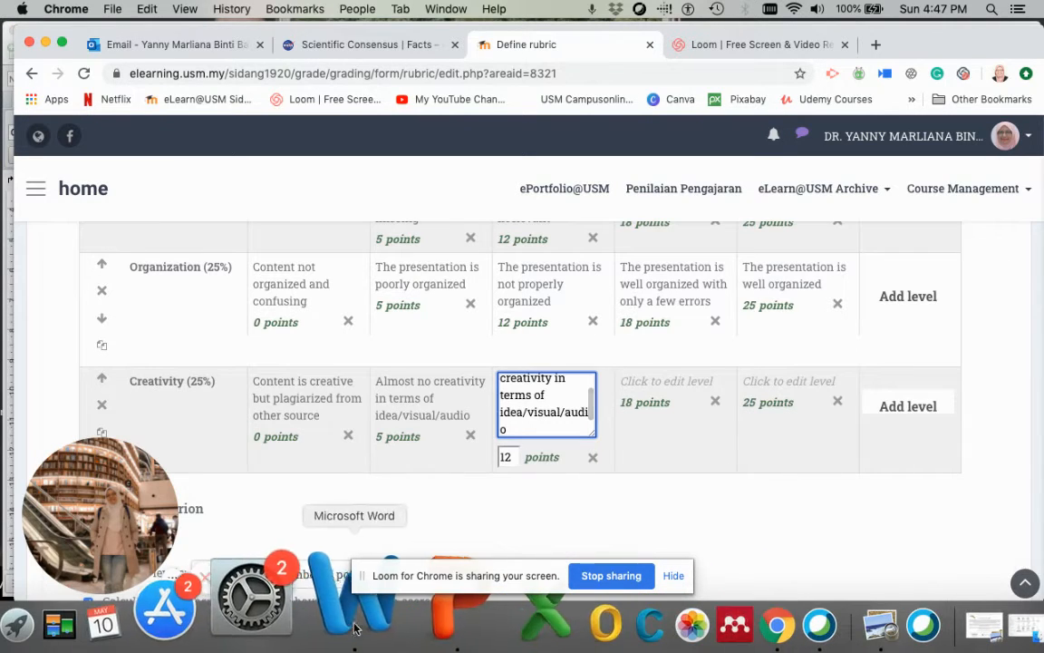
- Copy "Show good creativity in terms of idea/visual/audio" from Word into the Creativity criterion's 18-point level in Chrome
click(354, 626)
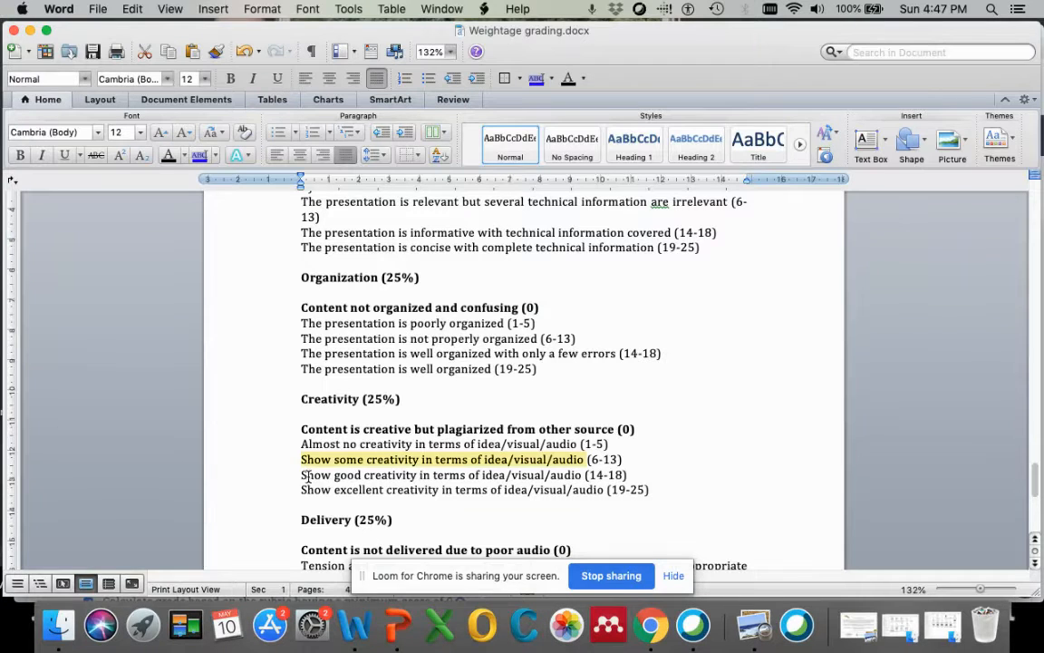
drag(307, 476, 562, 481)
key(super+c)
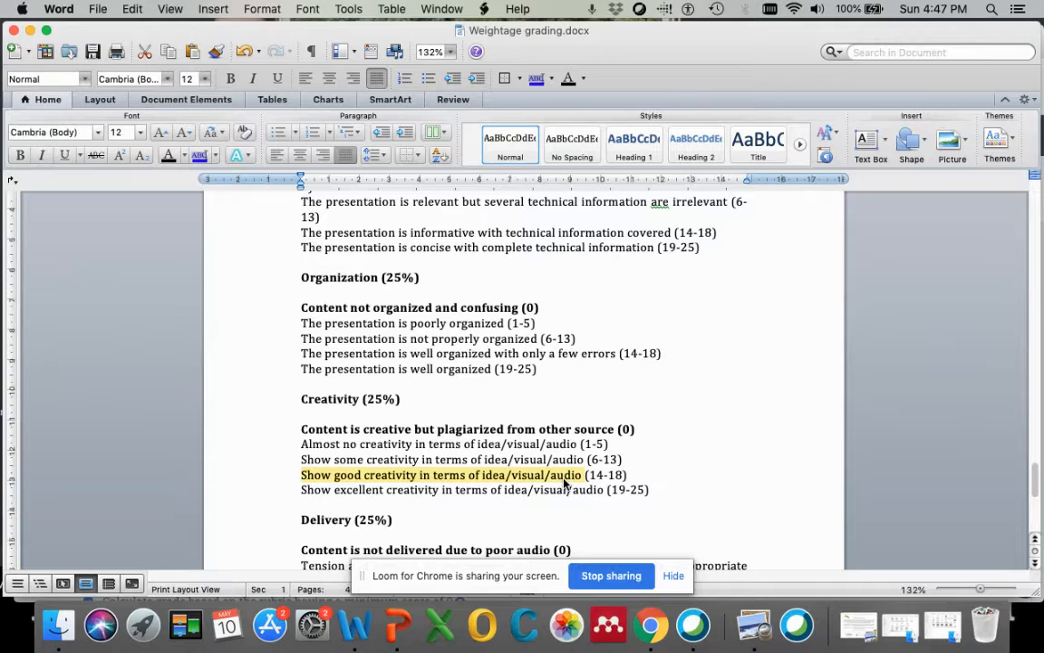
click(651, 626)
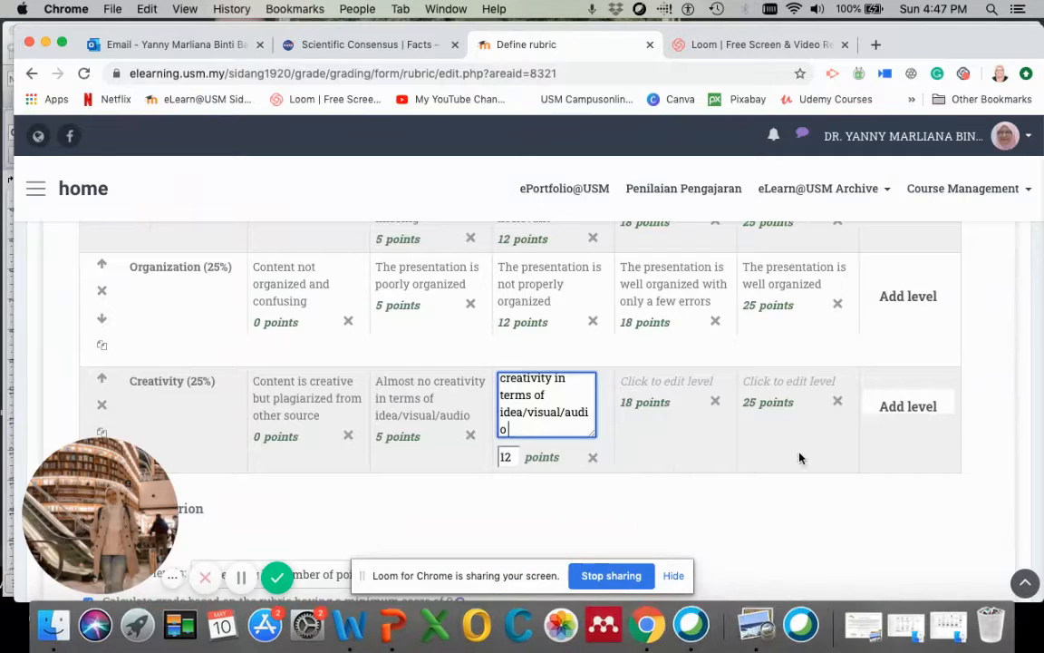
click(655, 381)
key(super+v)
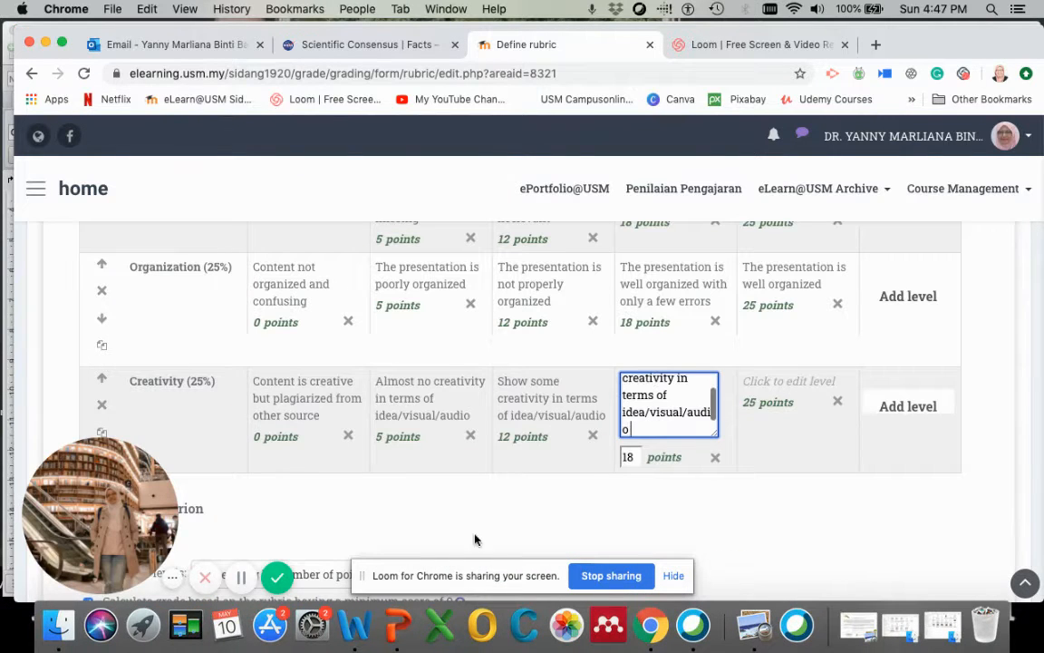
- Copy "Show excellent creativity in terms of idea/visual/audio" from Word into the Creativity criterion's 25-point level in Chrome
click(345, 630)
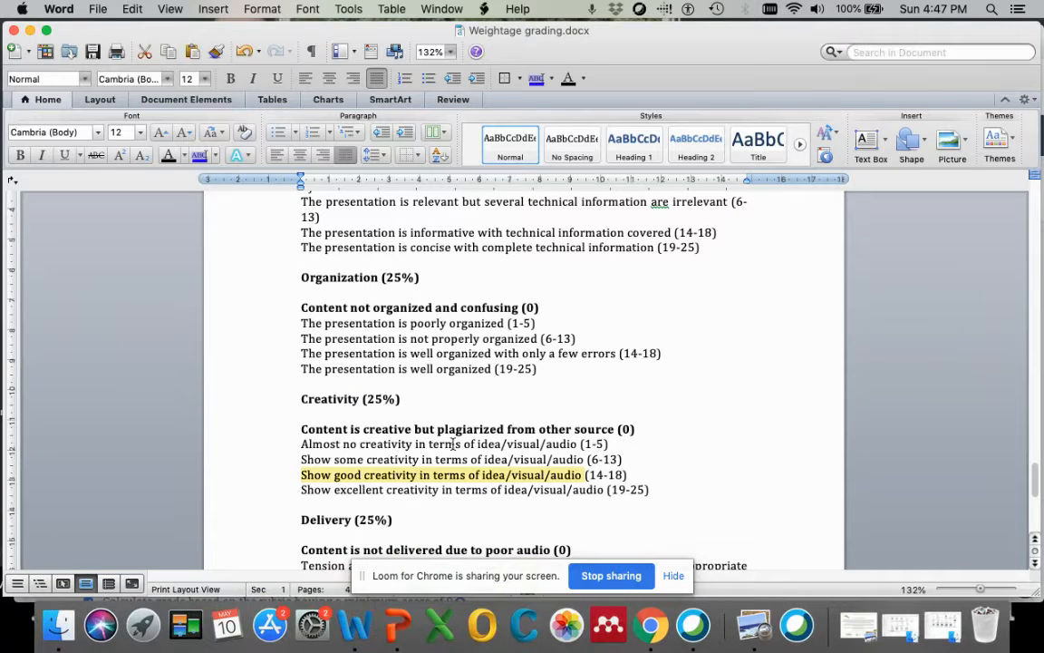
drag(302, 490, 590, 496)
key(super+c)
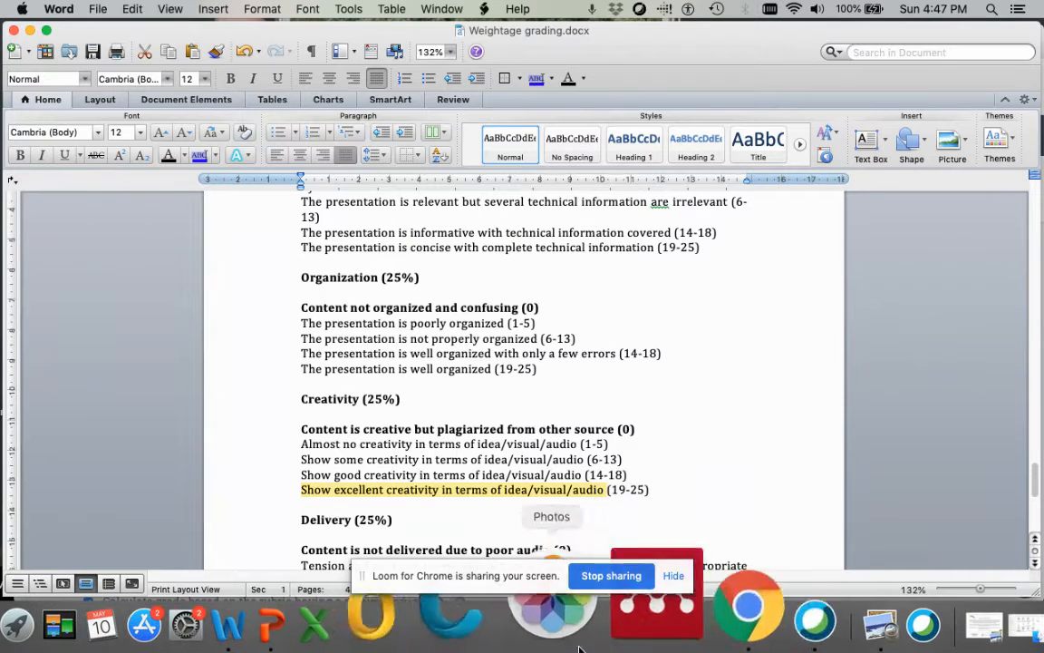
click(651, 624)
click(769, 383)
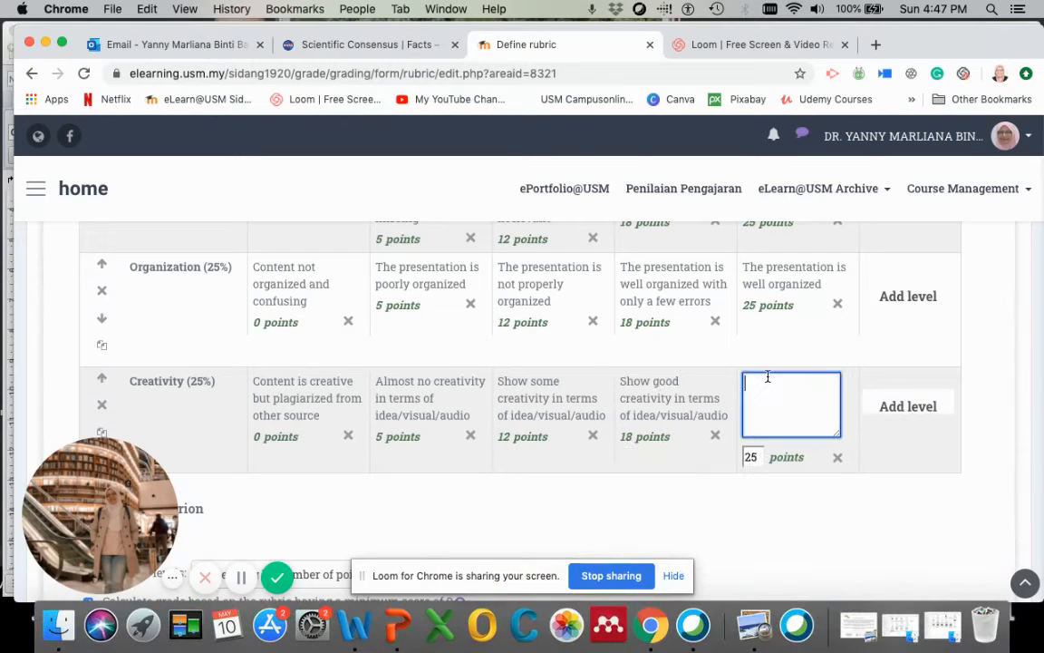
key(super+v)
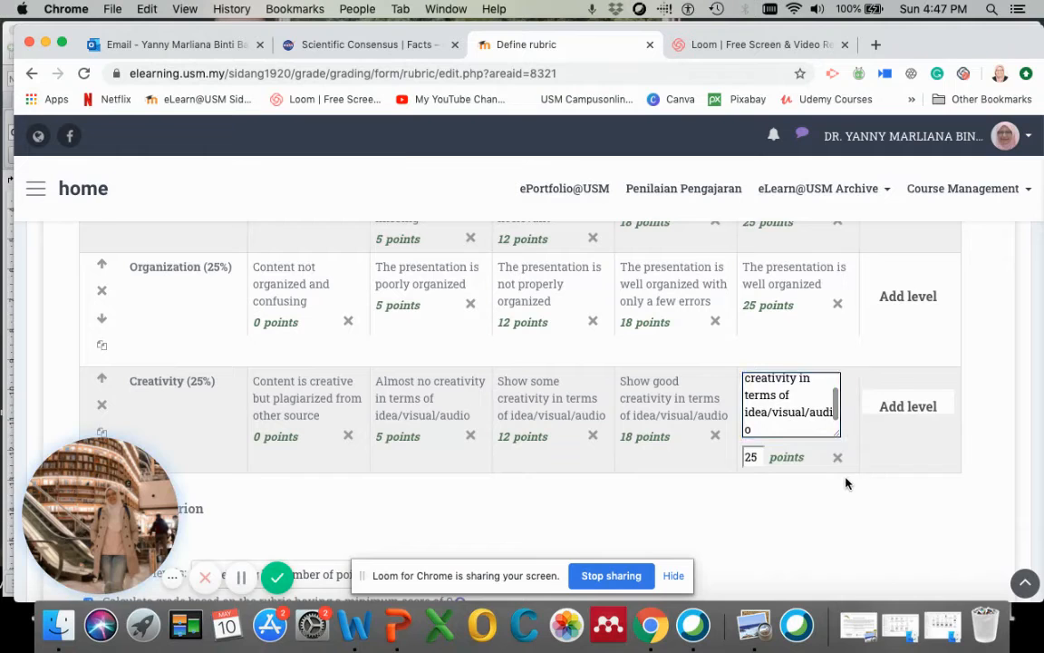
click(846, 483)
- Add a new criterion to the rubric and name it "Delivery (25%)", copied from the Word document into the Chrome form
scroll(834, 463, down, 3)
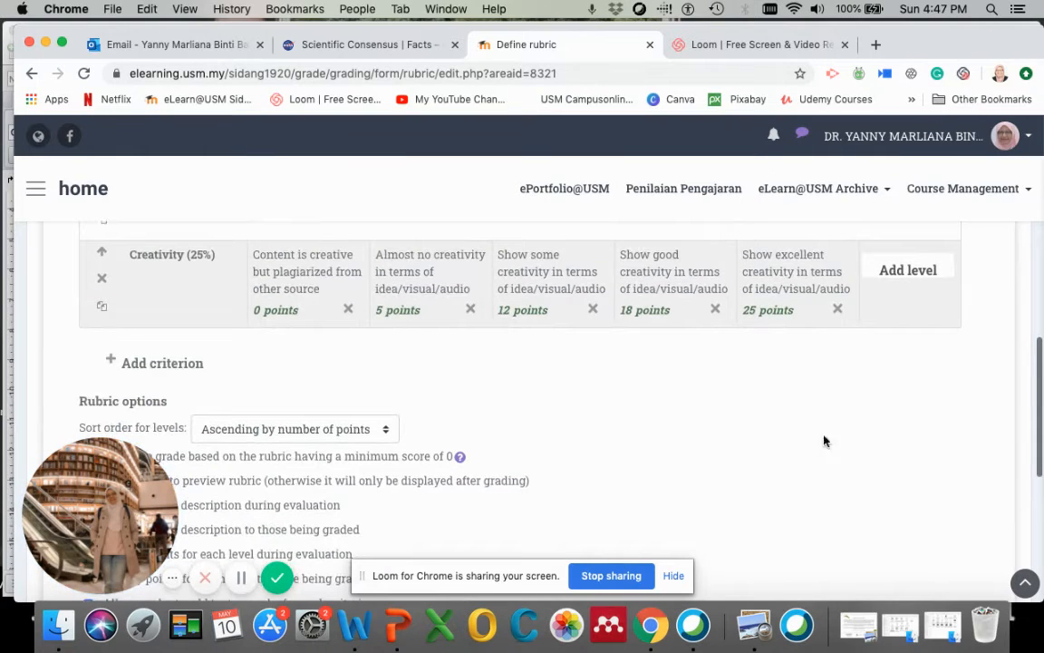
click(191, 362)
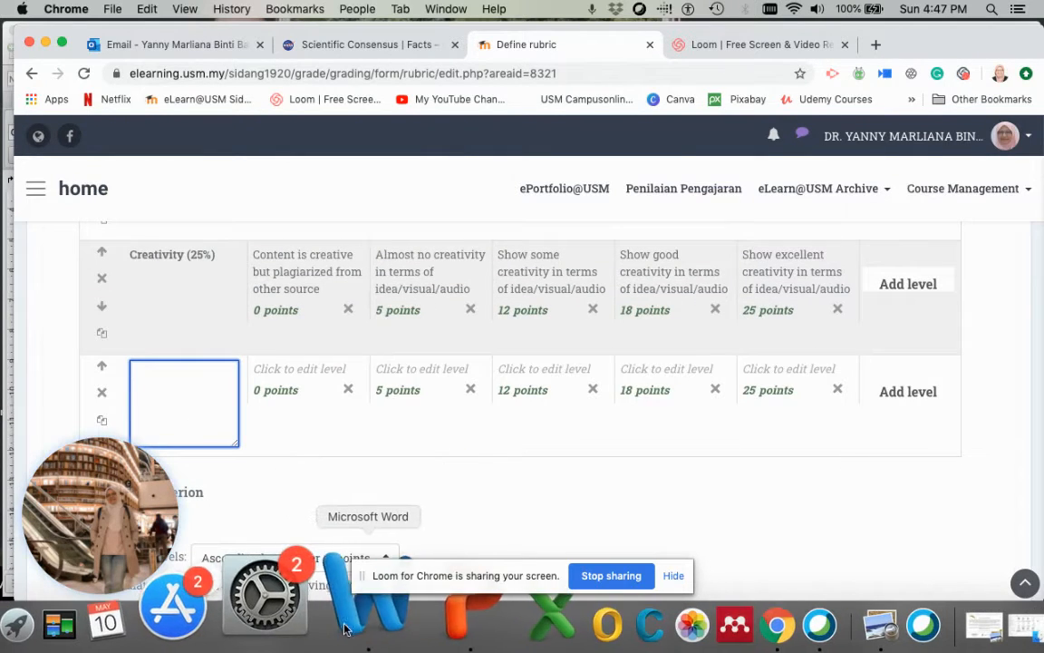
click(354, 594)
scroll(299, 475, down, 5)
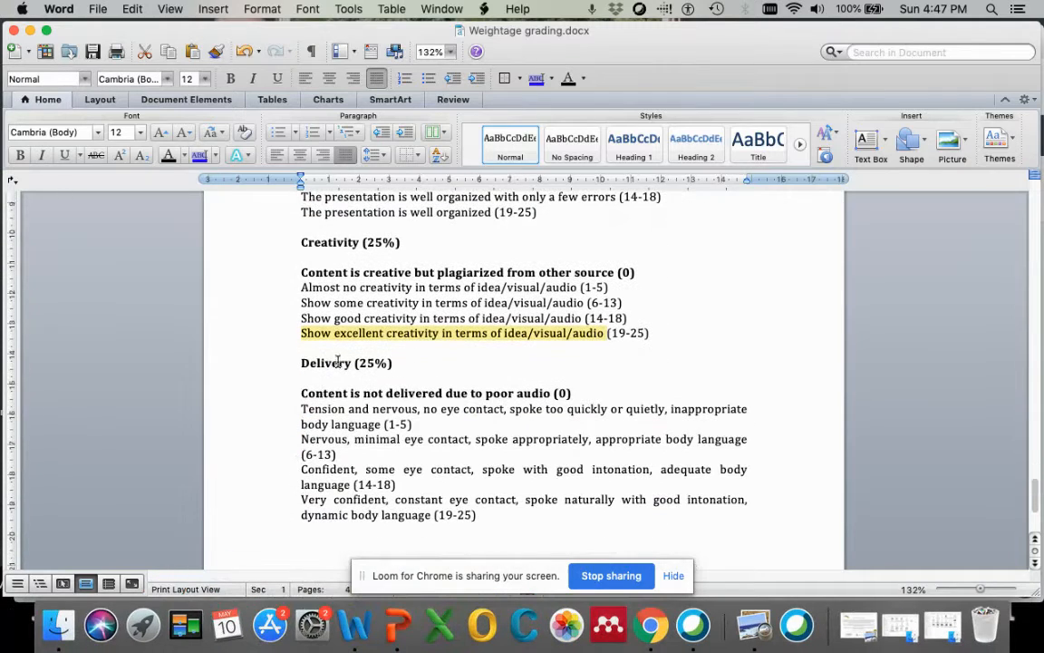
drag(298, 363, 401, 366)
key(cmd+c)
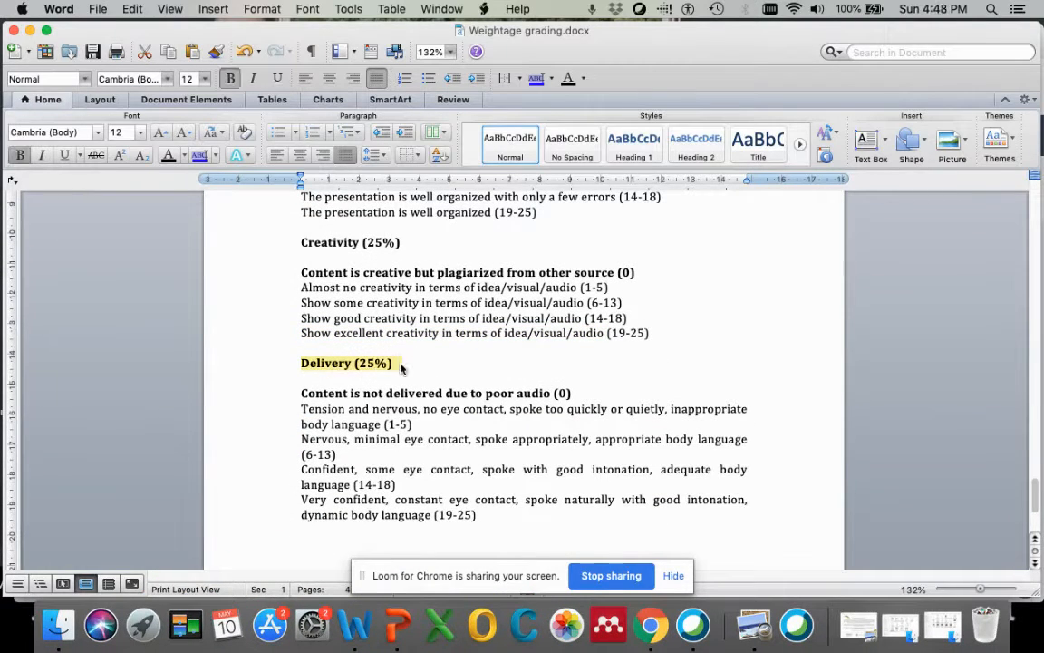
click(651, 624)
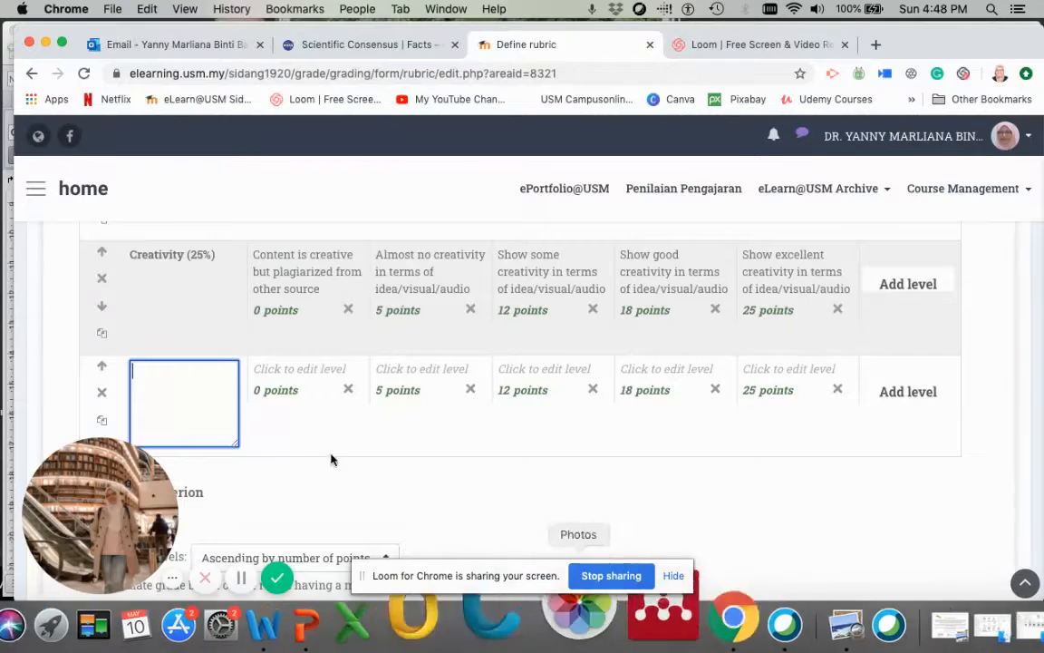
key(cmd+v)
- Copy "Content is not delivered due to poor audio" from Word into the Delivery criterion's 0-point level in Chrome
click(294, 369)
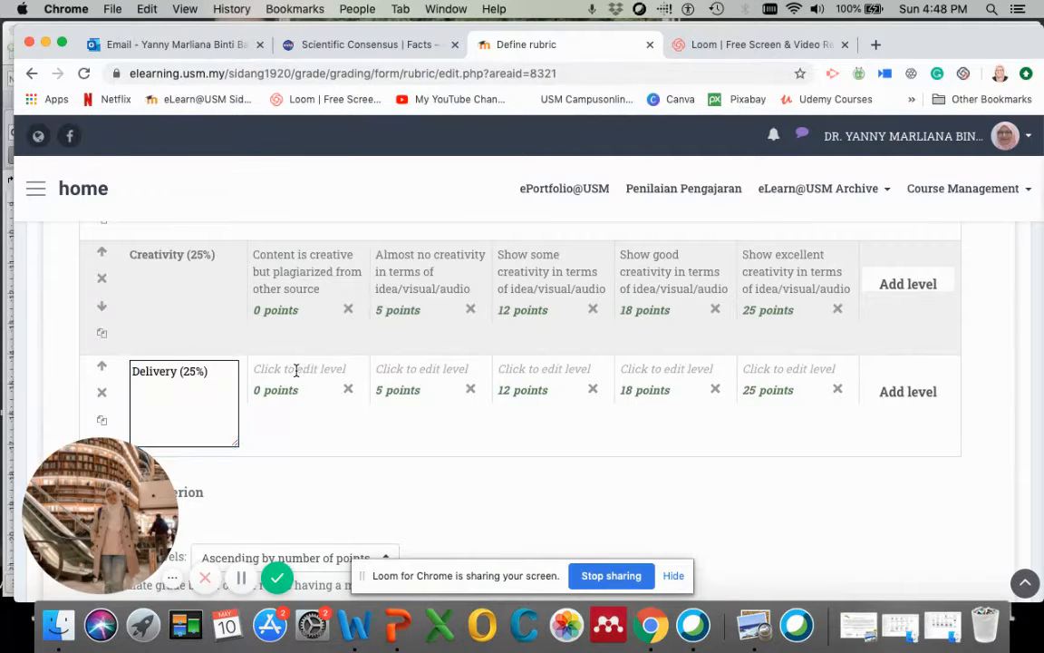
click(354, 624)
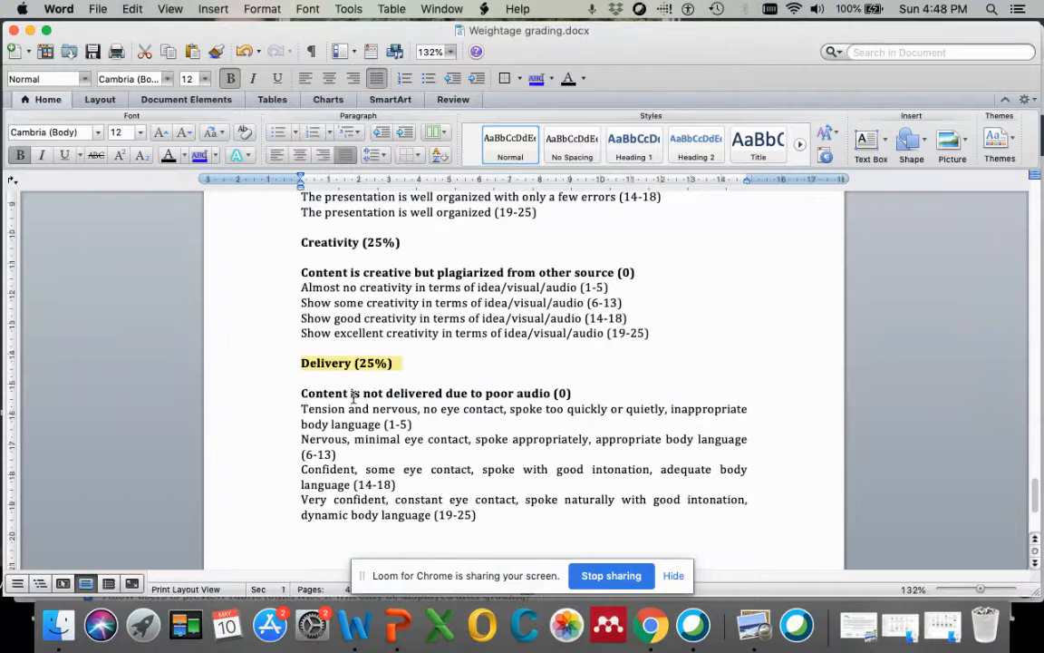
drag(300, 392, 536, 393)
key(cmd+c)
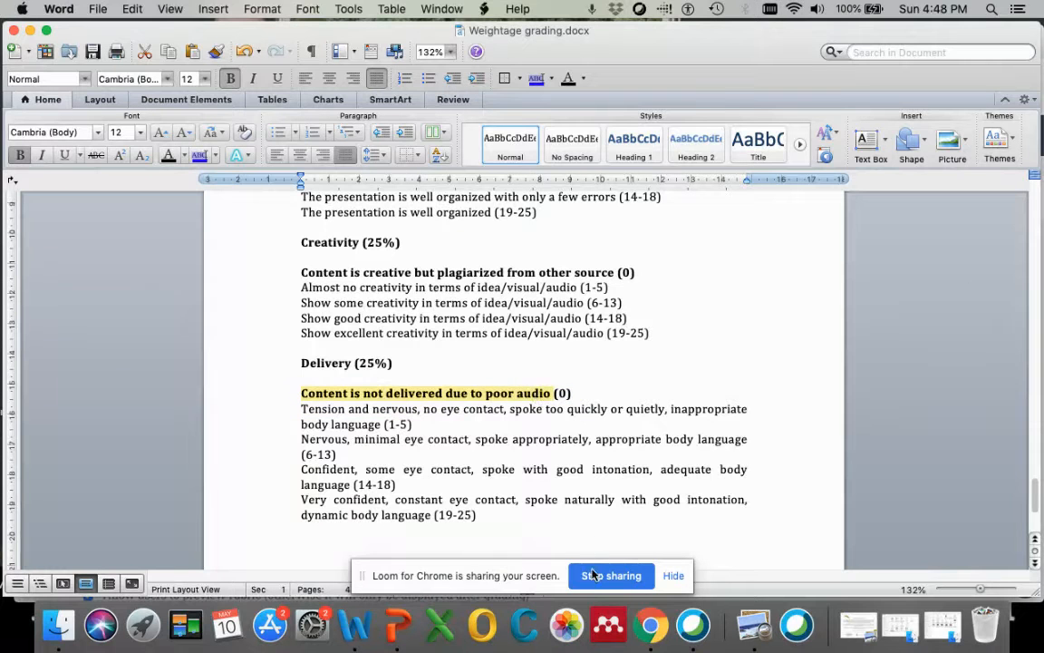
click(651, 623)
key(cmd+v)
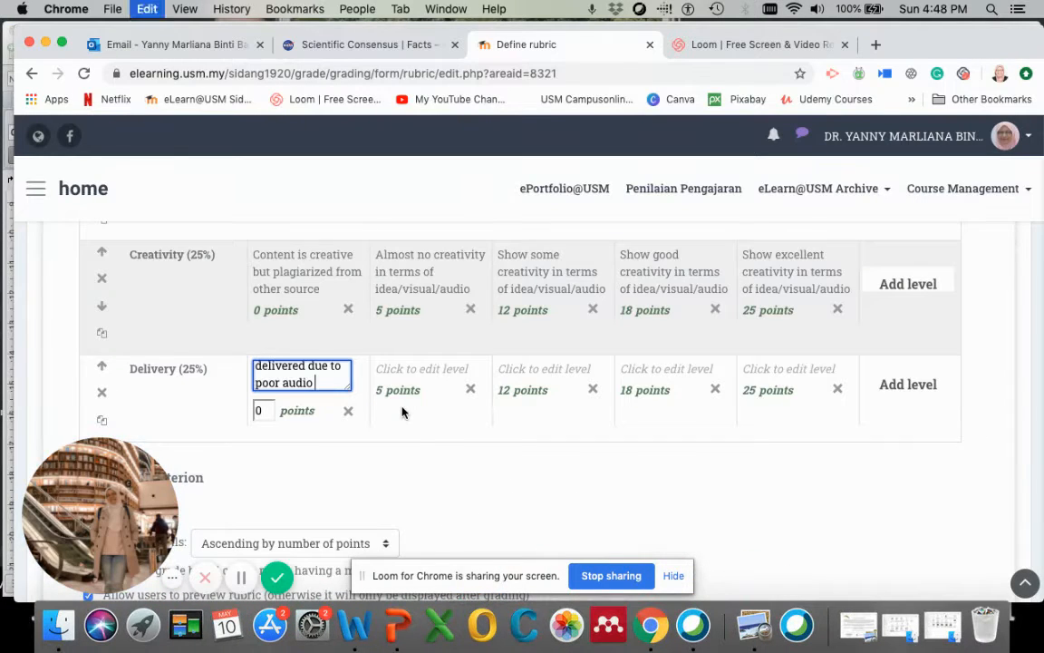
- Copy "Tension and nervous, no eye contact, spoke too quickly or quietly, inappropriate body language" from Word into the Delivery criterion's 5-point level in Chrome
click(354, 623)
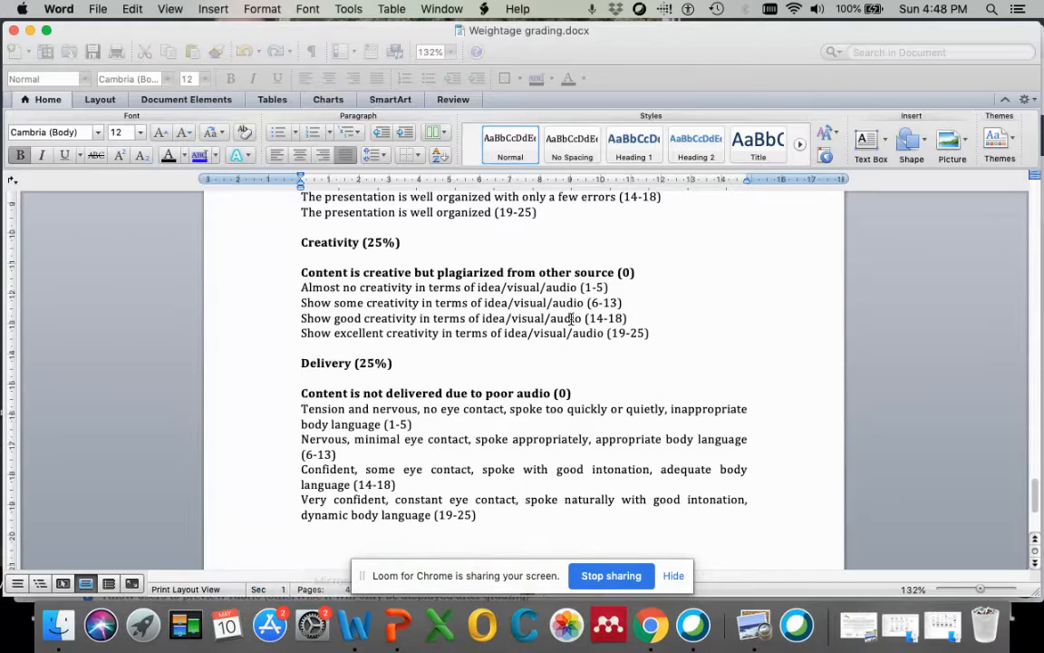
drag(301, 410, 381, 426)
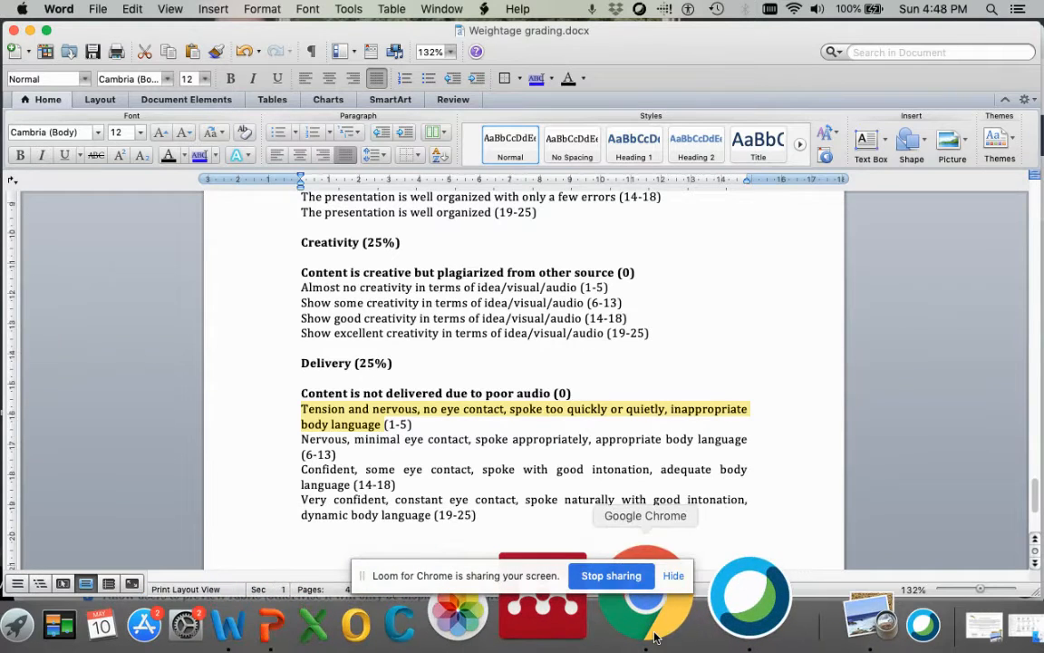
click(641, 635)
click(402, 367)
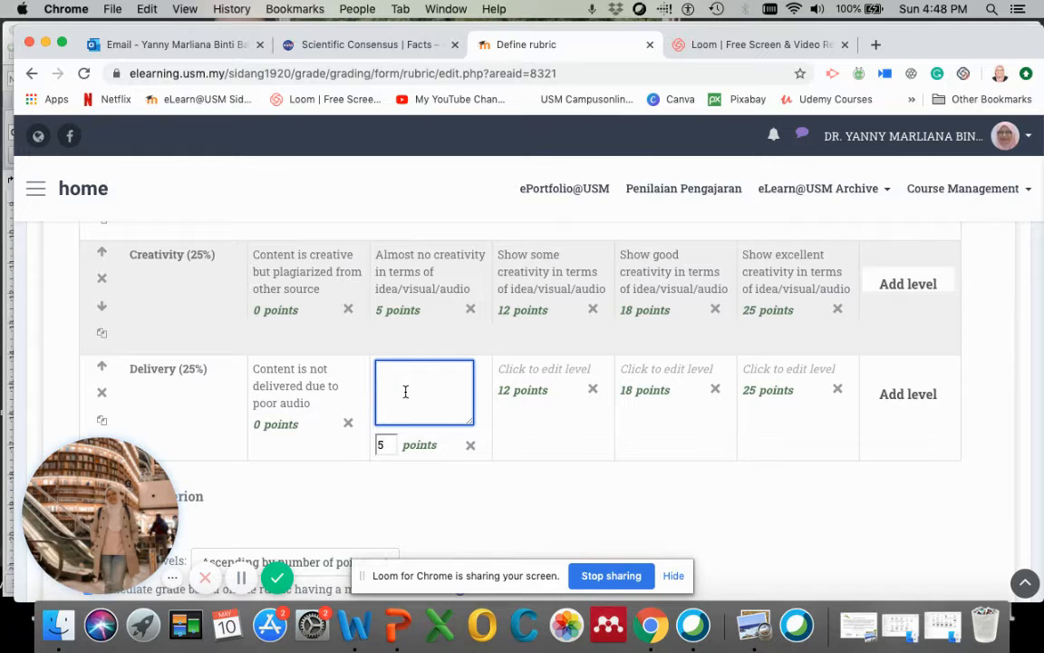
key(super+v)
- Copy "Nervous, minimal eye contact, spoke appropriately, appropriate body language" from Word into the Delivery criterion's 12-point level in Chrome
click(355, 625)
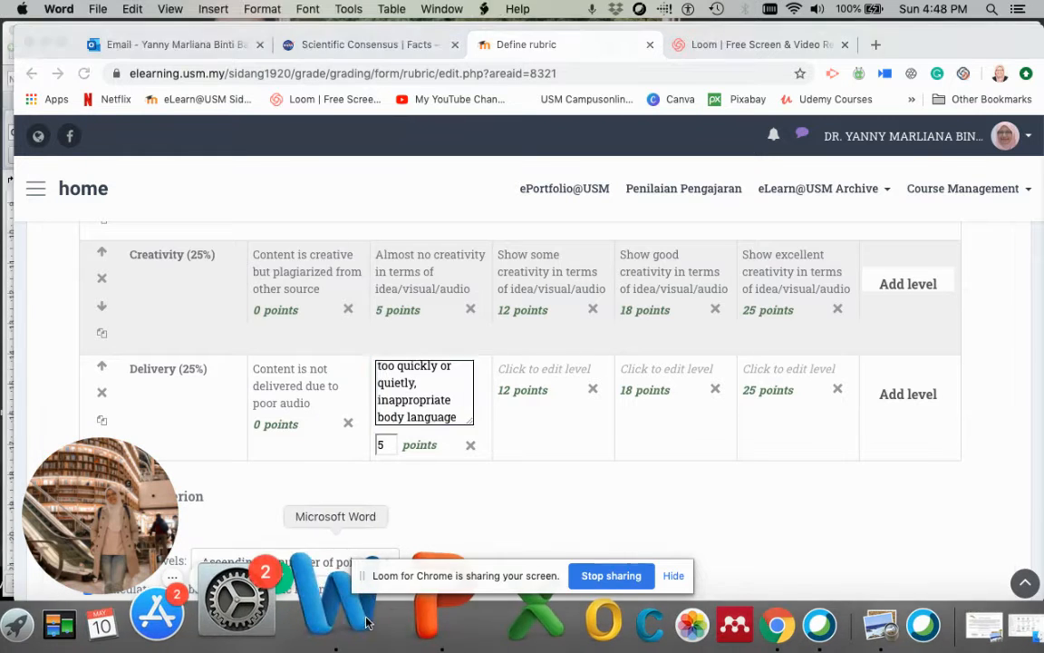
drag(302, 439, 726, 442)
key(super+c)
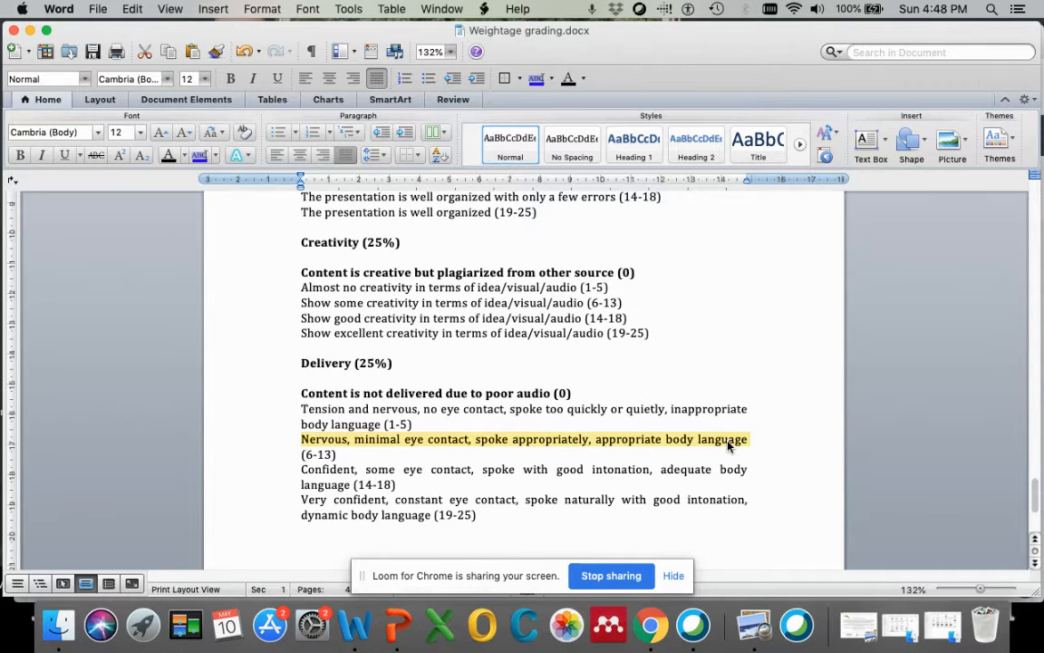
click(651, 625)
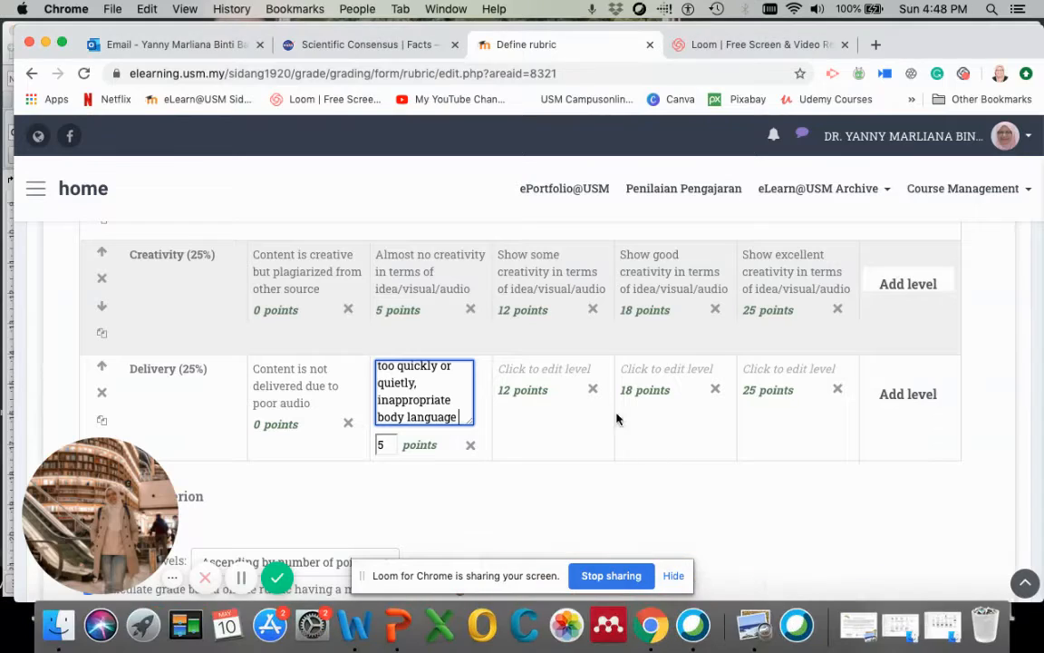
click(560, 370)
key(super+v)
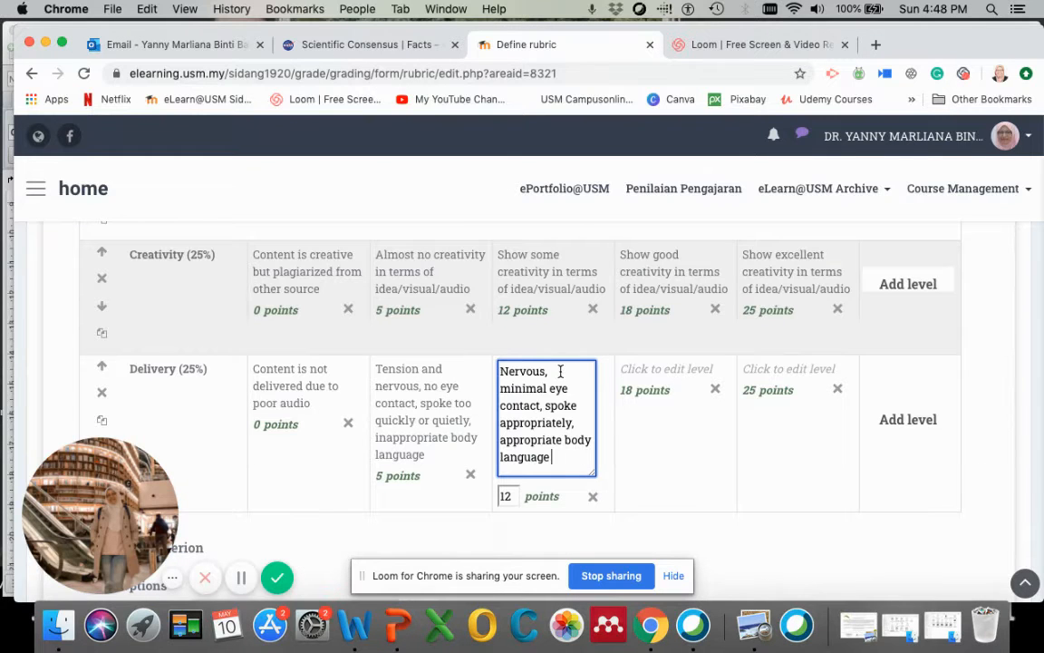
- Describe Delivery's 18-point level in Chrome as "Confident, some eye contact, spoke with good intonation, adequate body language", copied from Word
click(666, 488)
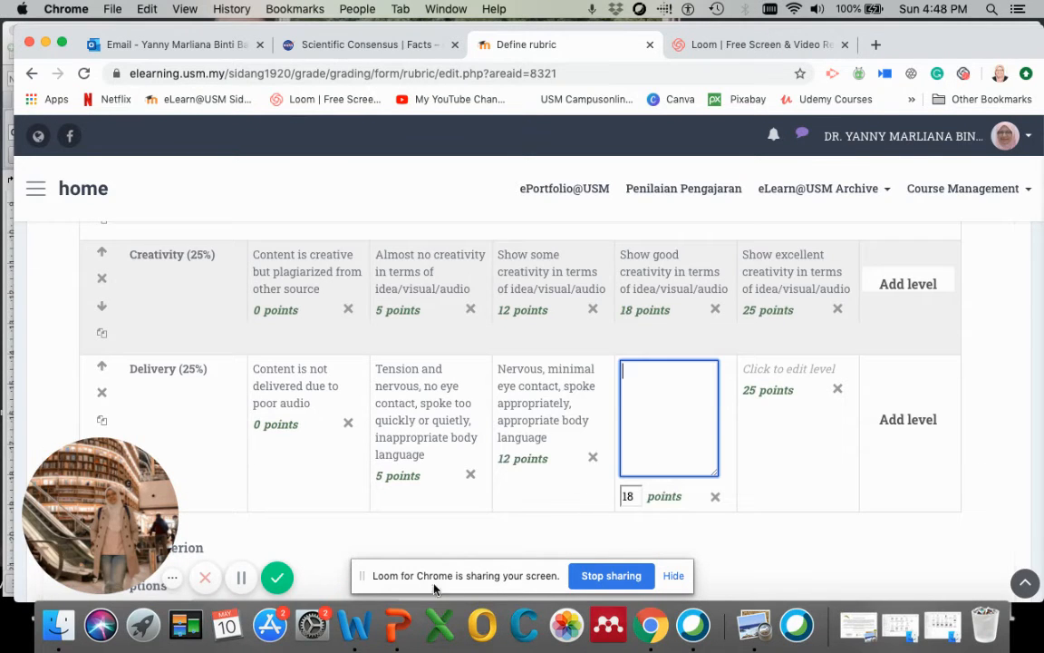
click(315, 441)
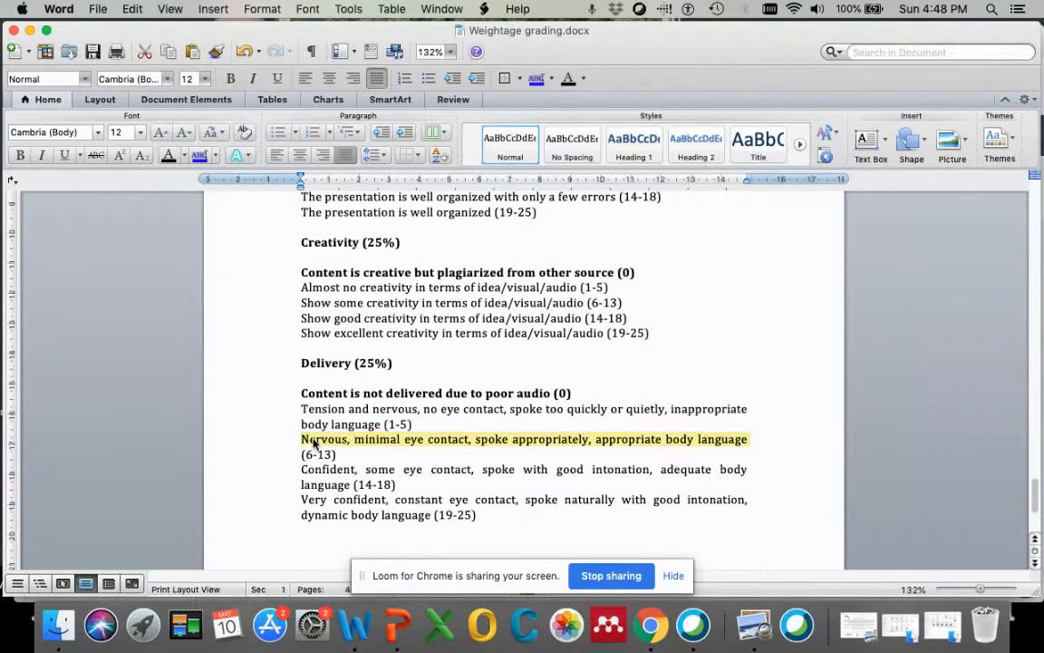
drag(302, 470, 344, 482)
key(super+c)
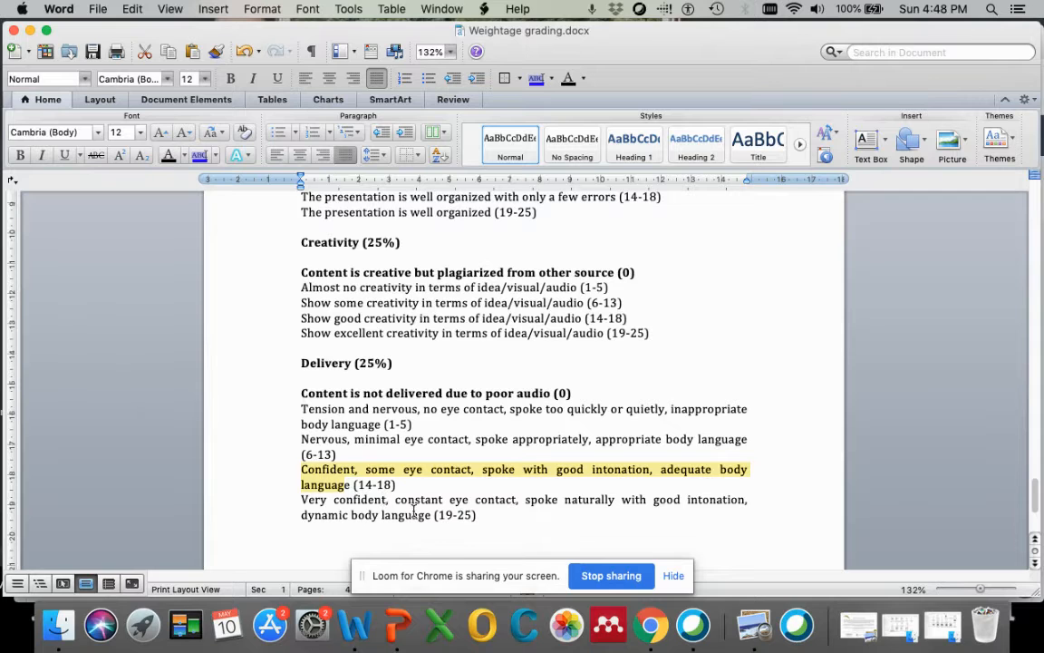
click(651, 625)
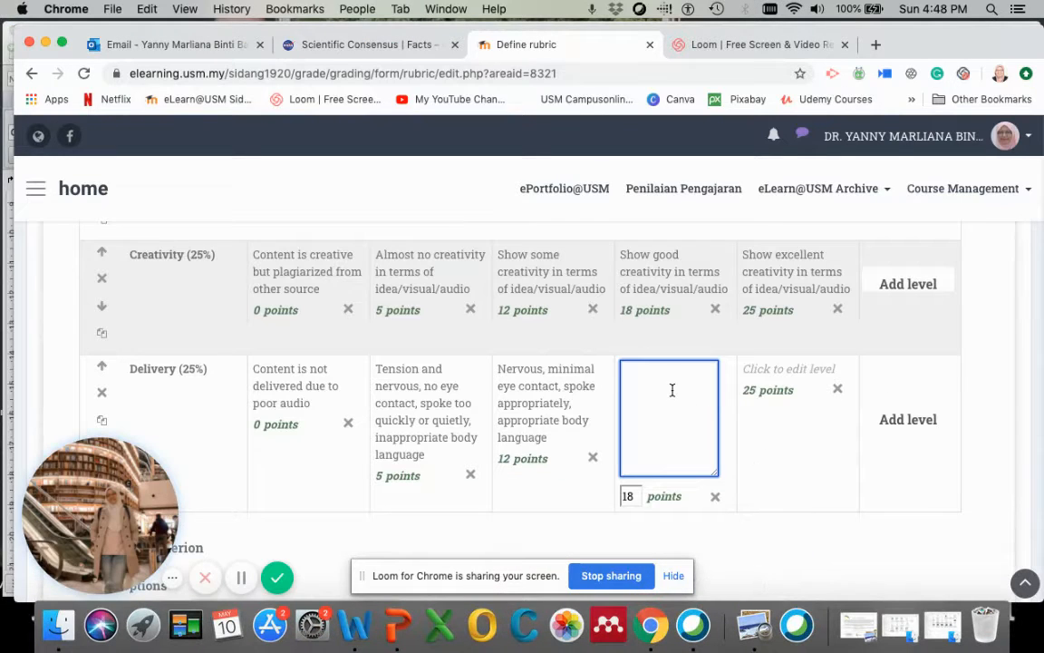
key(super+v)
text(e)
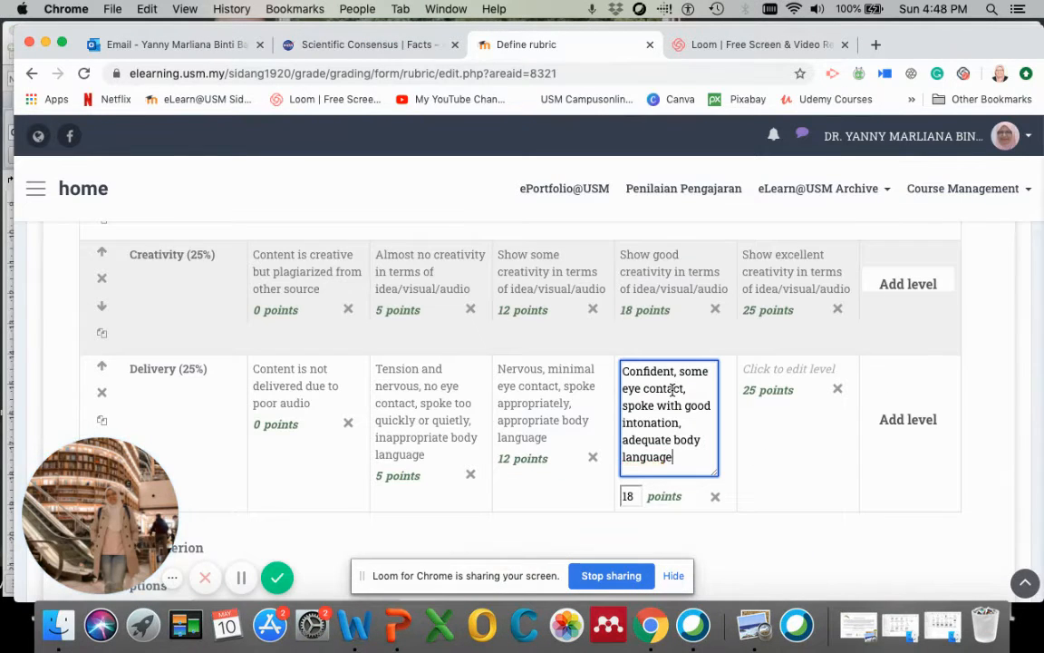
- Describe Delivery's 25-point level in Chrome as "Very confident, constant eye contact, spoke naturally with good intonation, dynamic body language", copied from Word
click(777, 358)
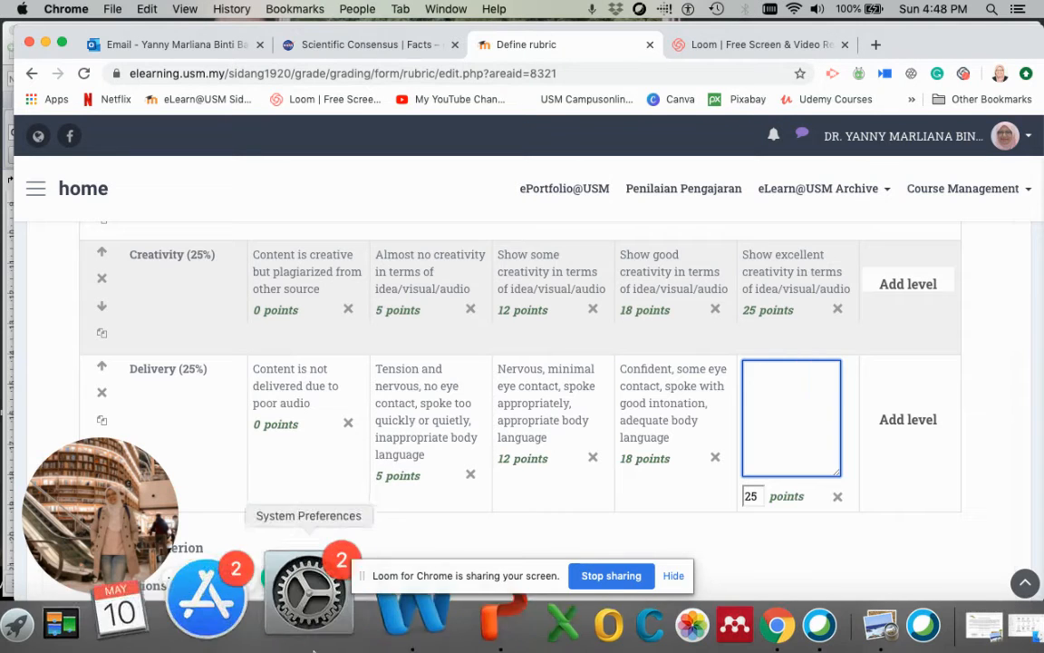
click(345, 630)
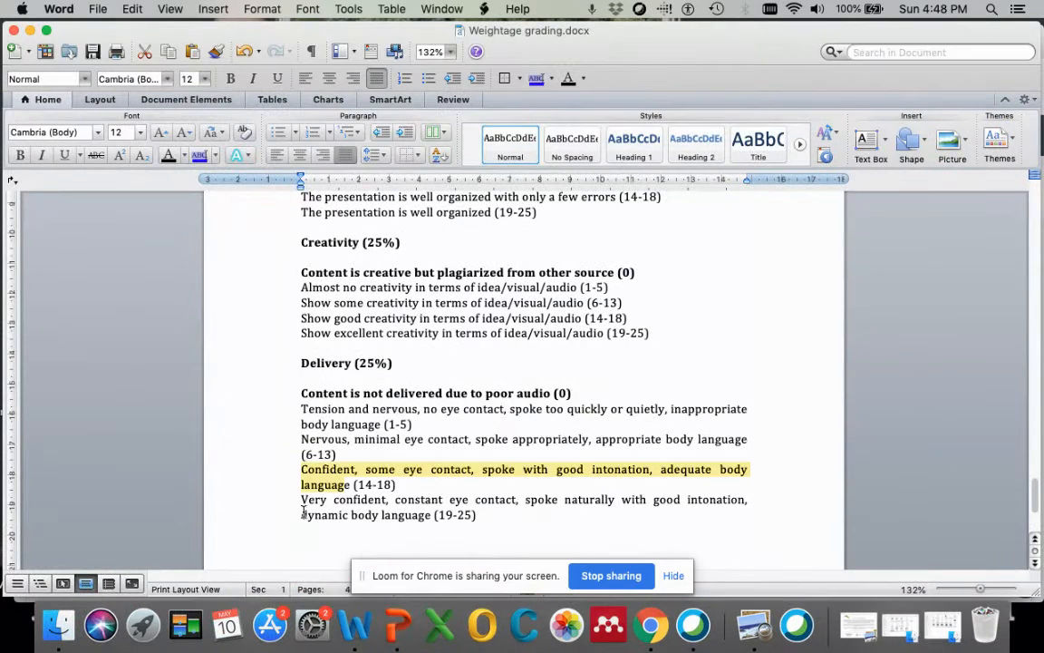
drag(305, 501, 430, 514)
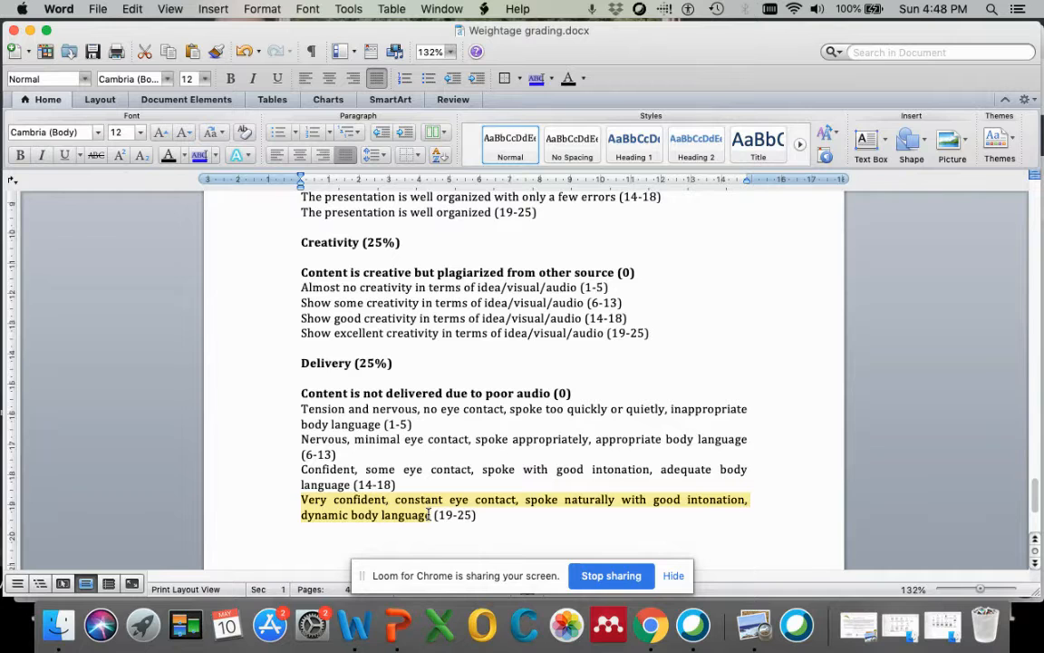
click(653, 626)
text(Very confident, constant eye contact, spoke naturally with good intonation, dynamic body language)
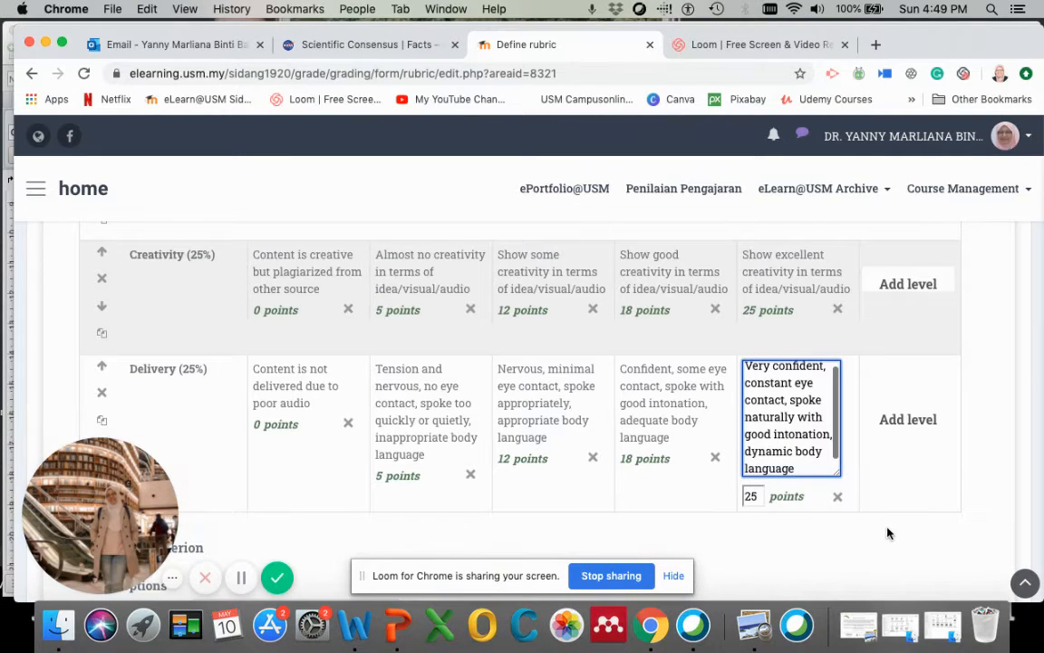
click(888, 550)
- Review the four rubric criteria with their levels, and examine the rubric options below them
scroll(888, 550, up, 6)
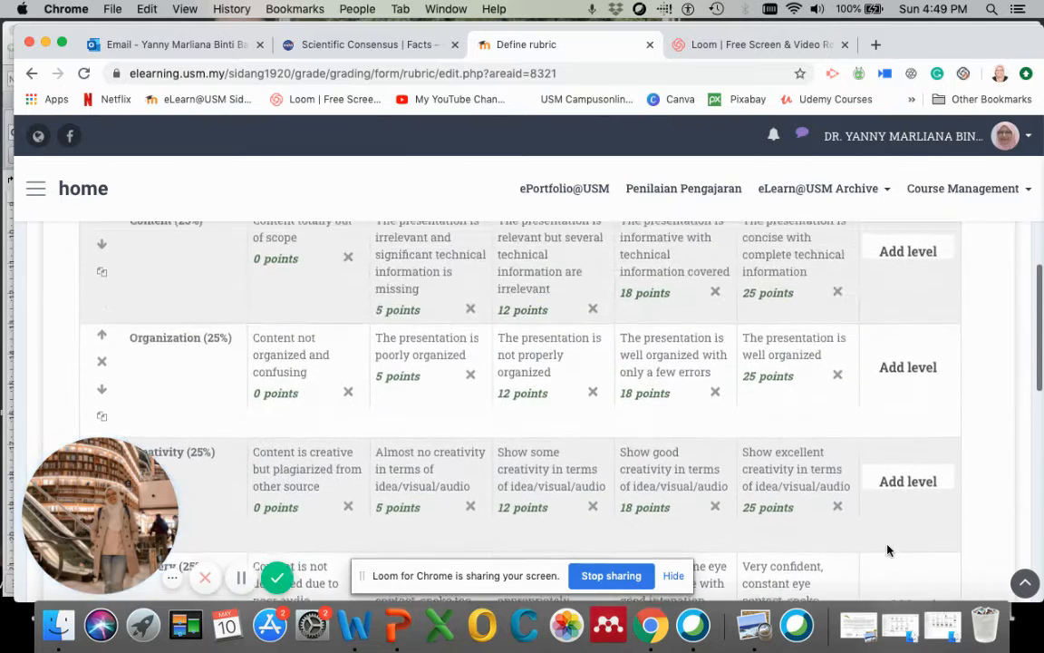
scroll(888, 550, down, 2)
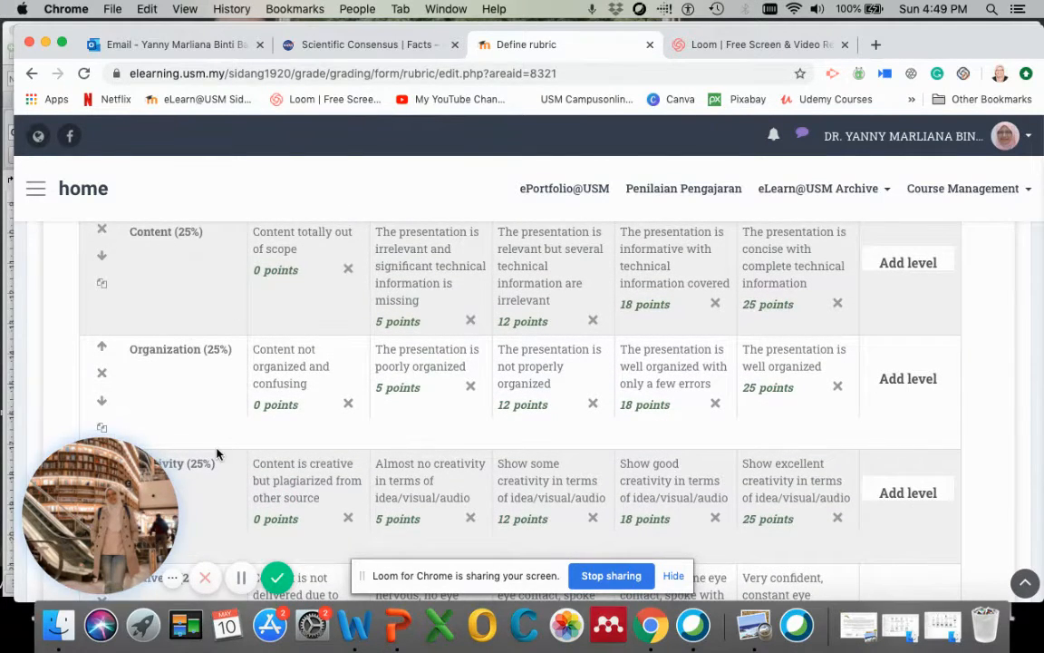
scroll(217, 454, down, 3)
scroll(218, 453, down, 6)
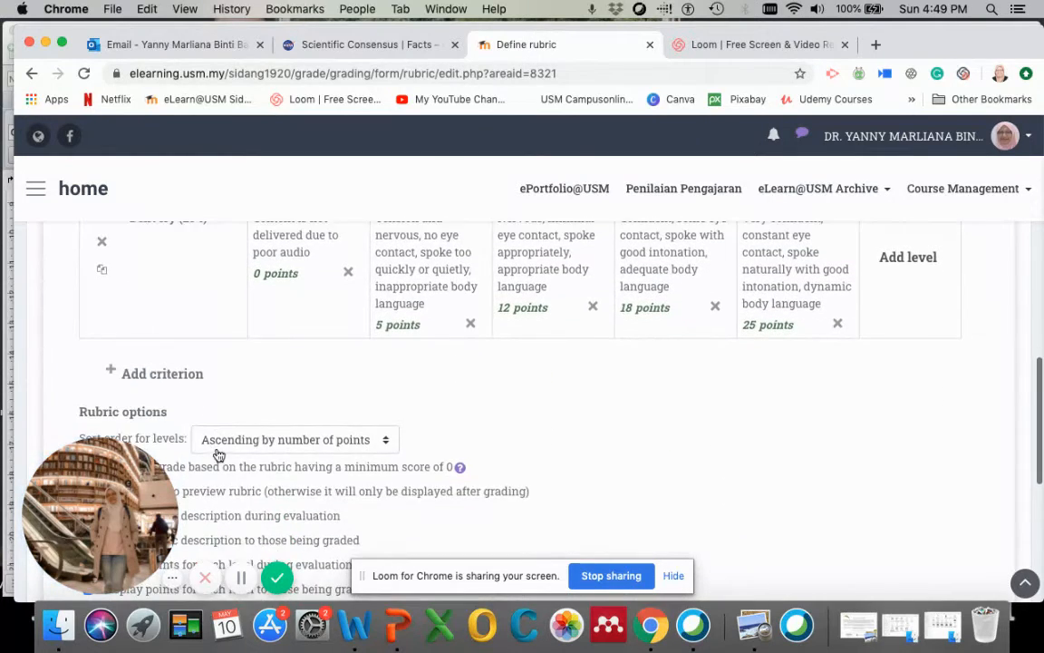
scroll(218, 453, down, 2)
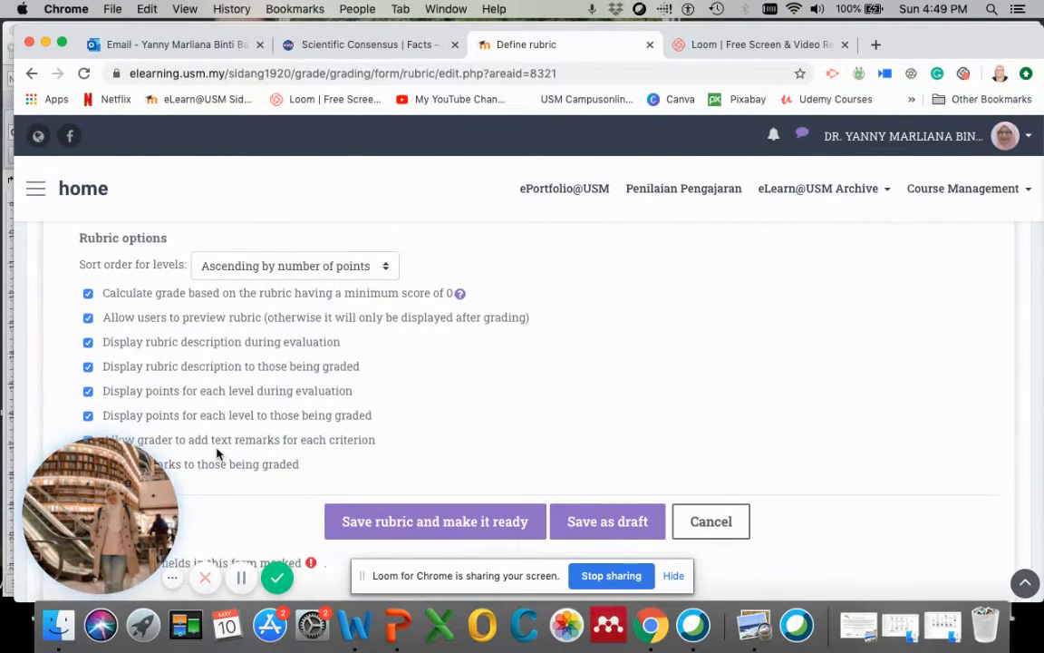
scroll(490, 415, up, 1)
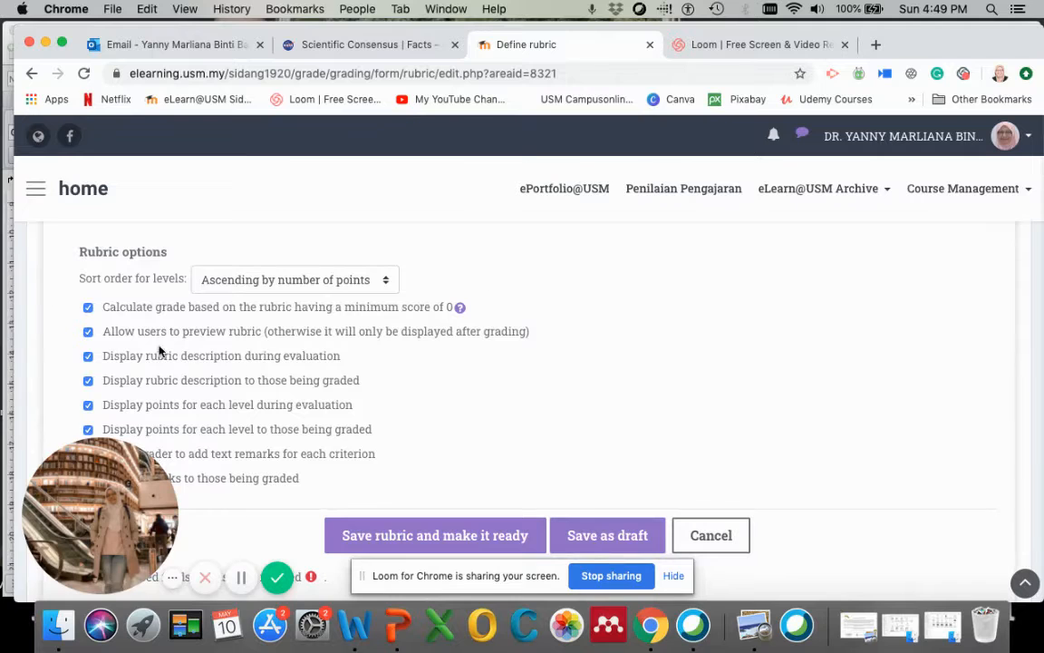
scroll(188, 361, down, 1)
scroll(188, 361, down, 1)
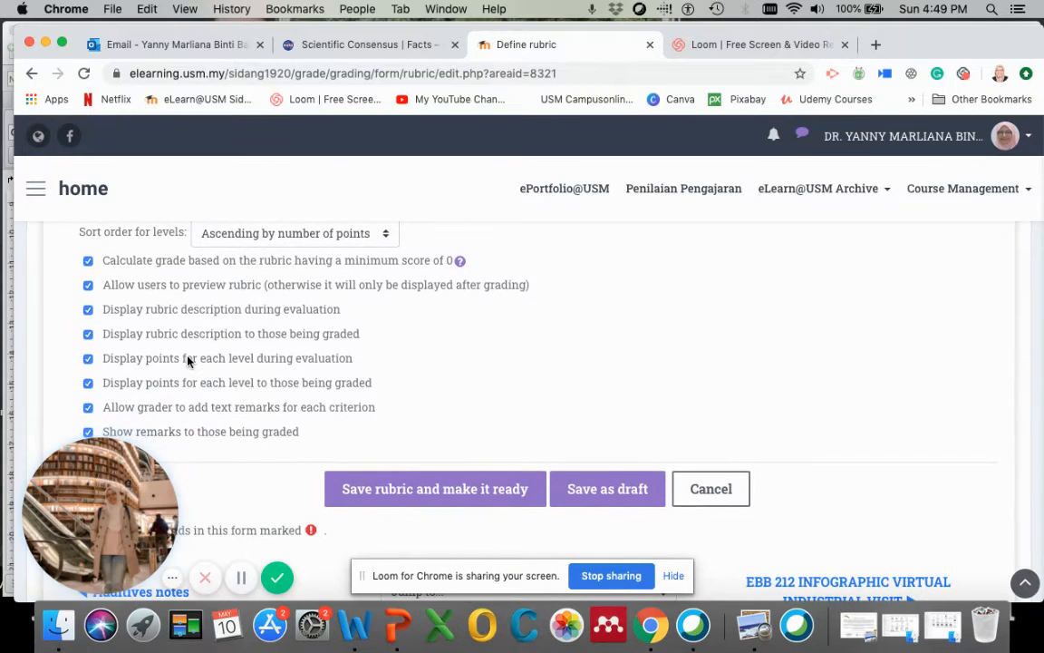
- Keep the rubric levels sorted ascending by number of points and disable the option allowing users to preview the rubric
scroll(187, 361, up, 1)
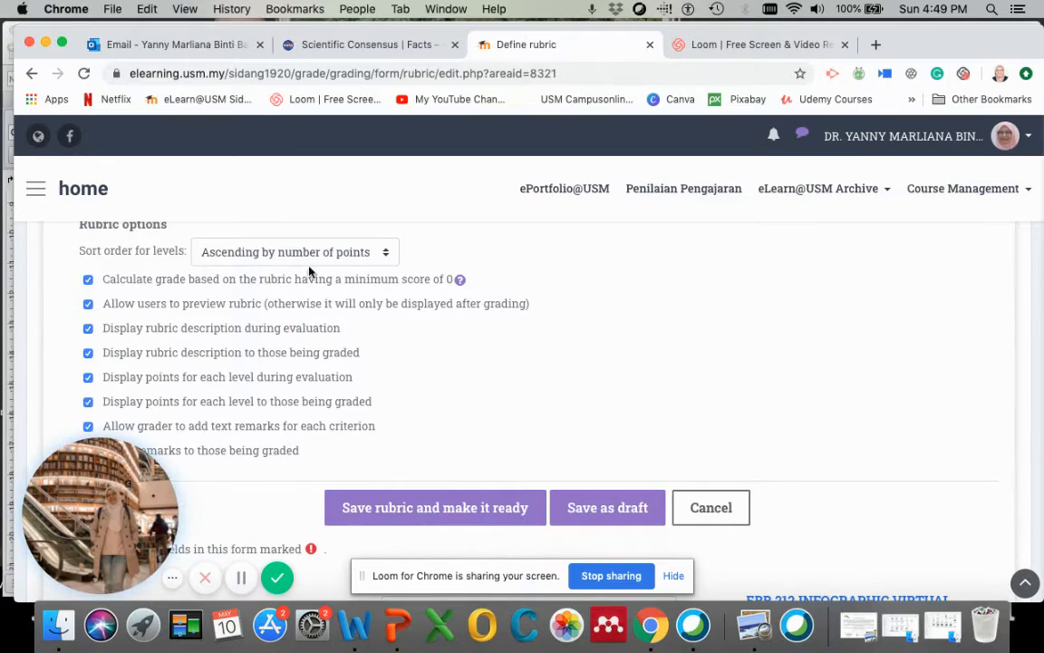
scroll(313, 270, up, 10)
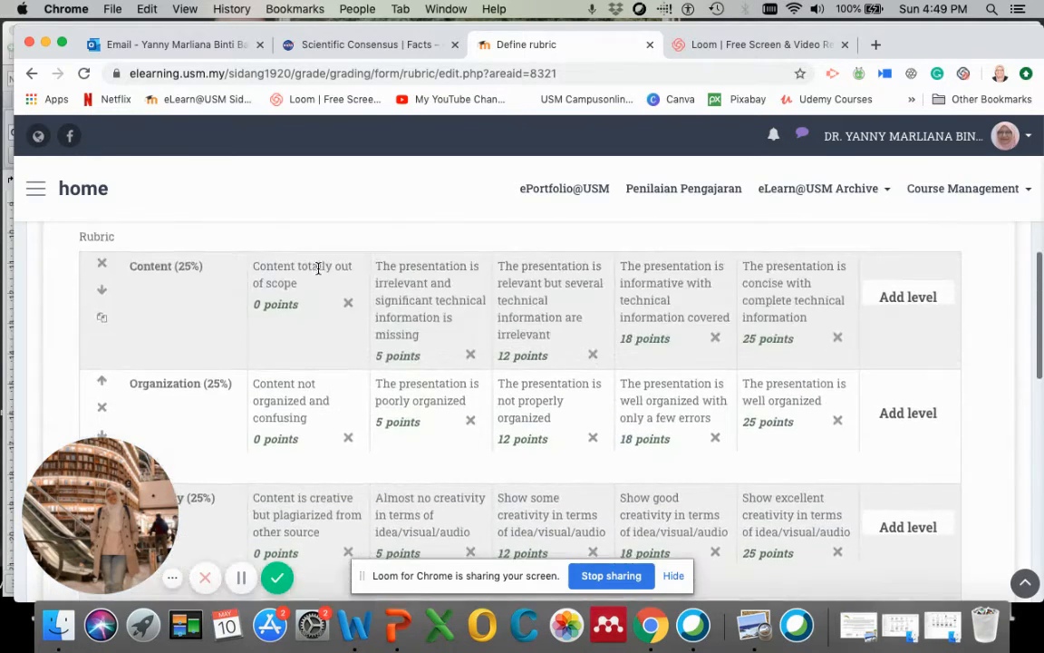
scroll(318, 268, down, 10)
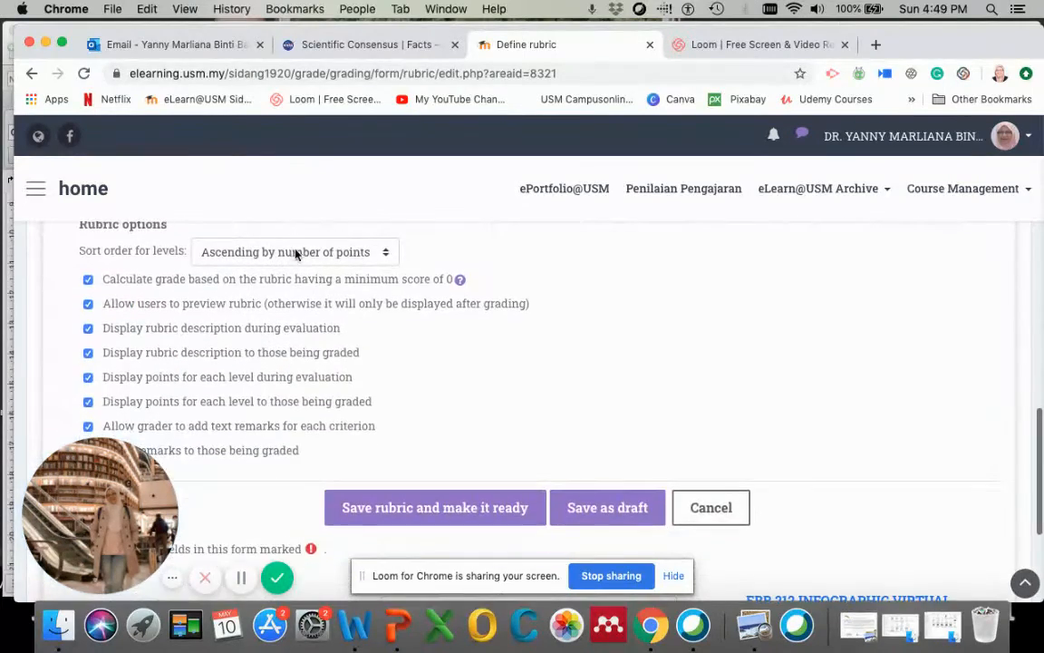
click(295, 253)
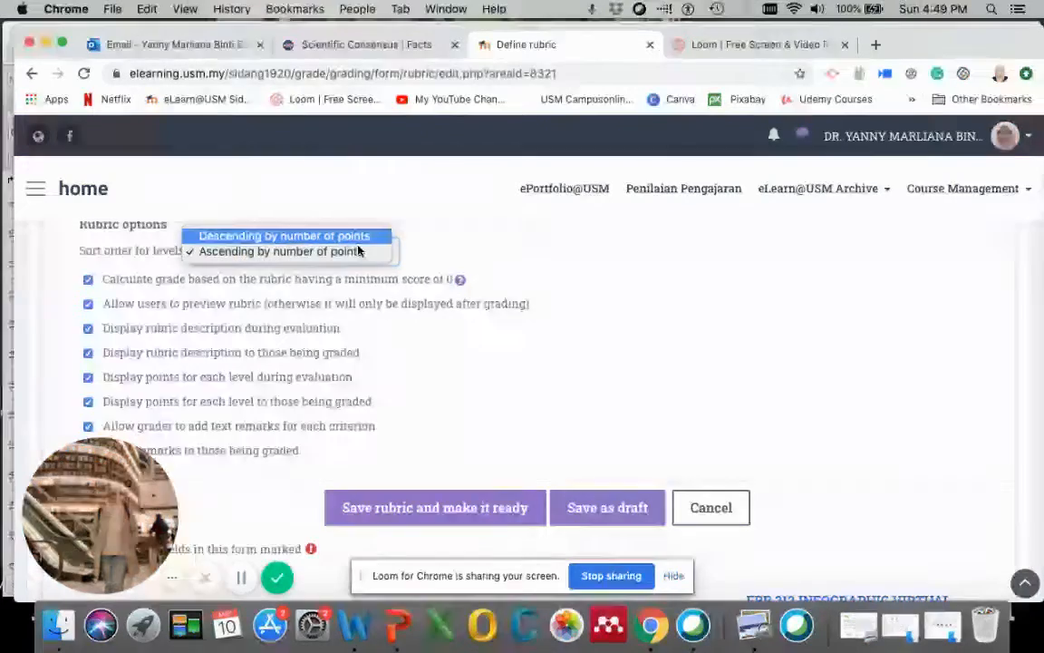
click(458, 252)
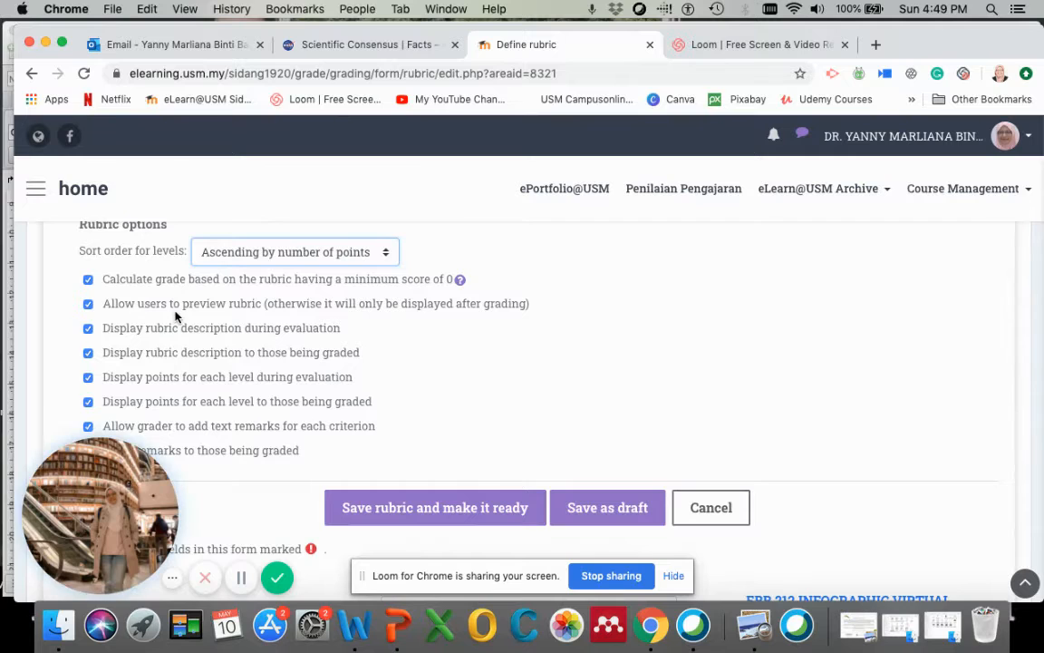
scroll(177, 313, down, 2)
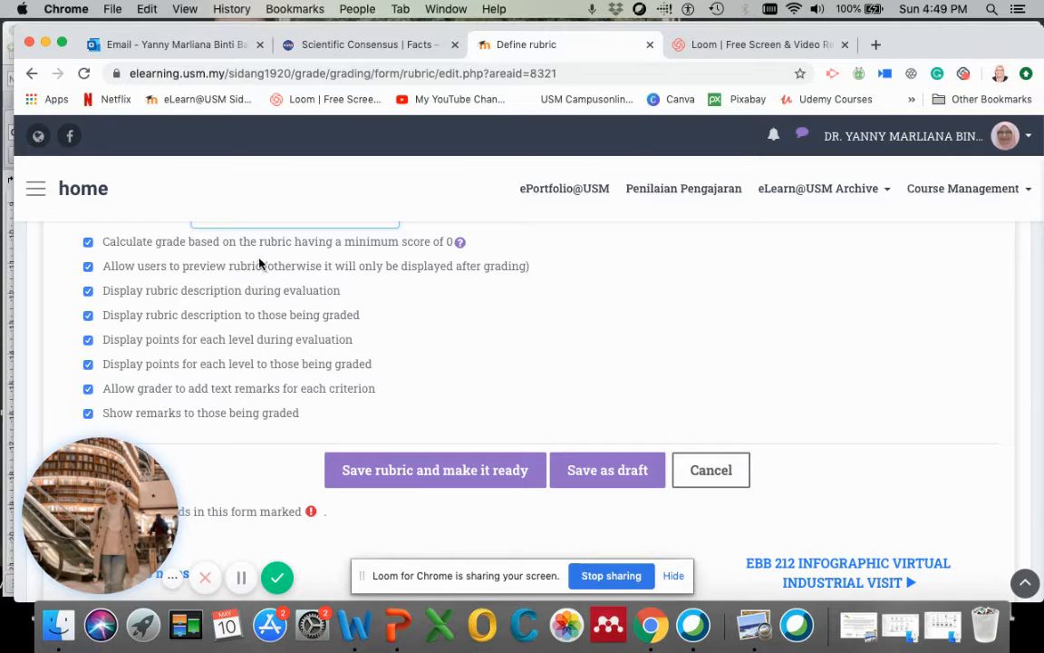
click(161, 271)
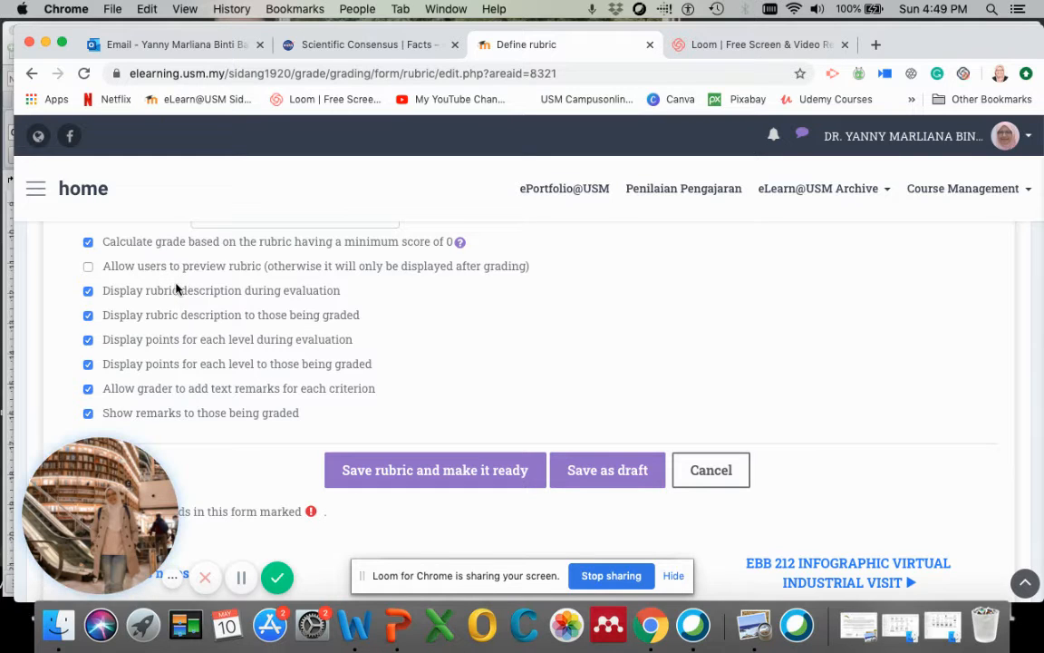
- Review the Content, Organization, Creativity and Delivery criteria with their level descriptions and points, down to the rubric options
scroll(181, 288, up, 10)
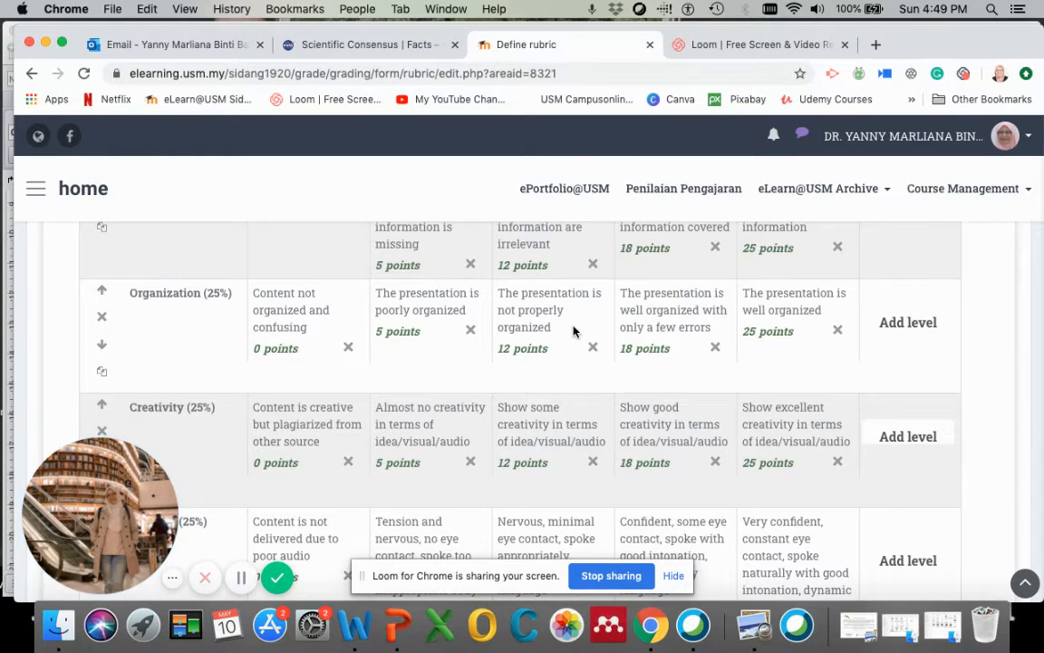
scroll(575, 332, down, 10)
scroll(575, 332, up, 10)
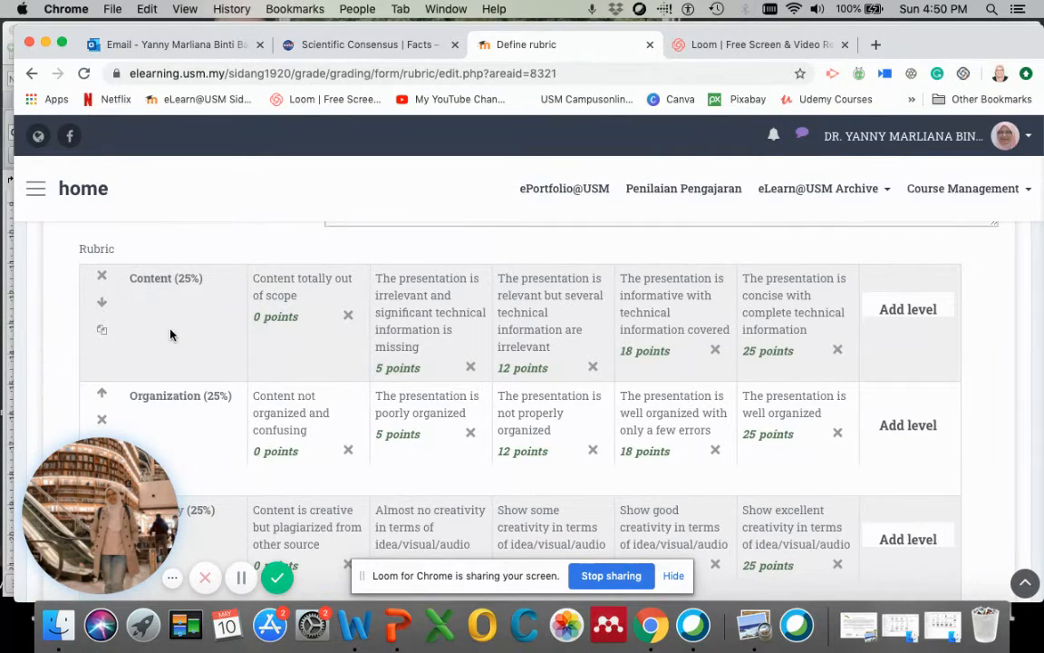
scroll(170, 333, down, 2)
scroll(171, 334, up, 3)
scroll(170, 336, down, 3)
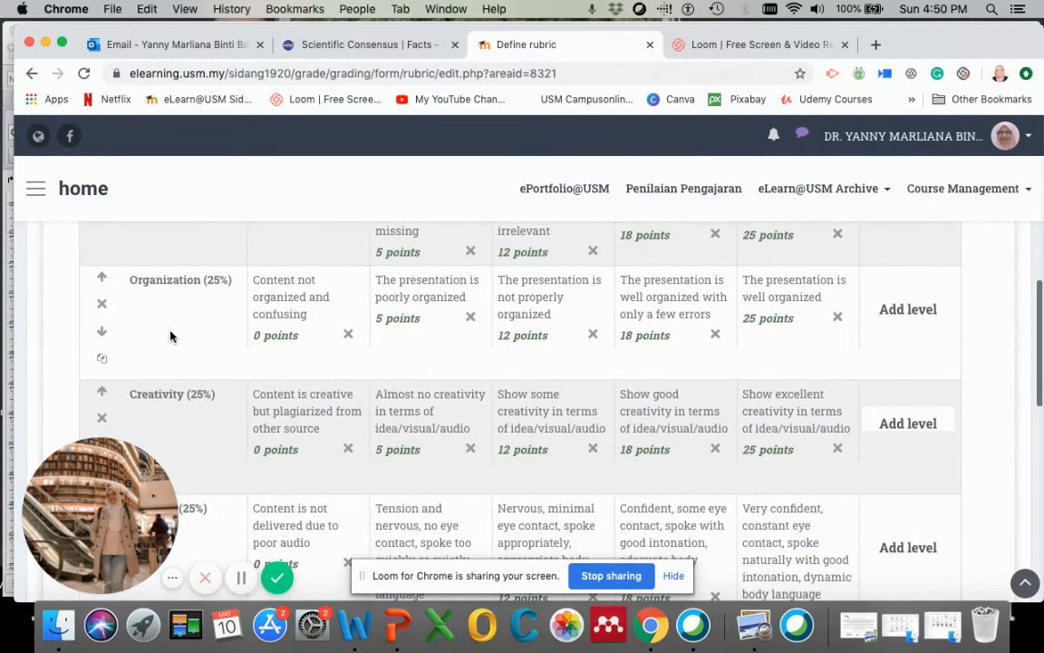
scroll(171, 337, down, 3)
scroll(171, 336, down, 1)
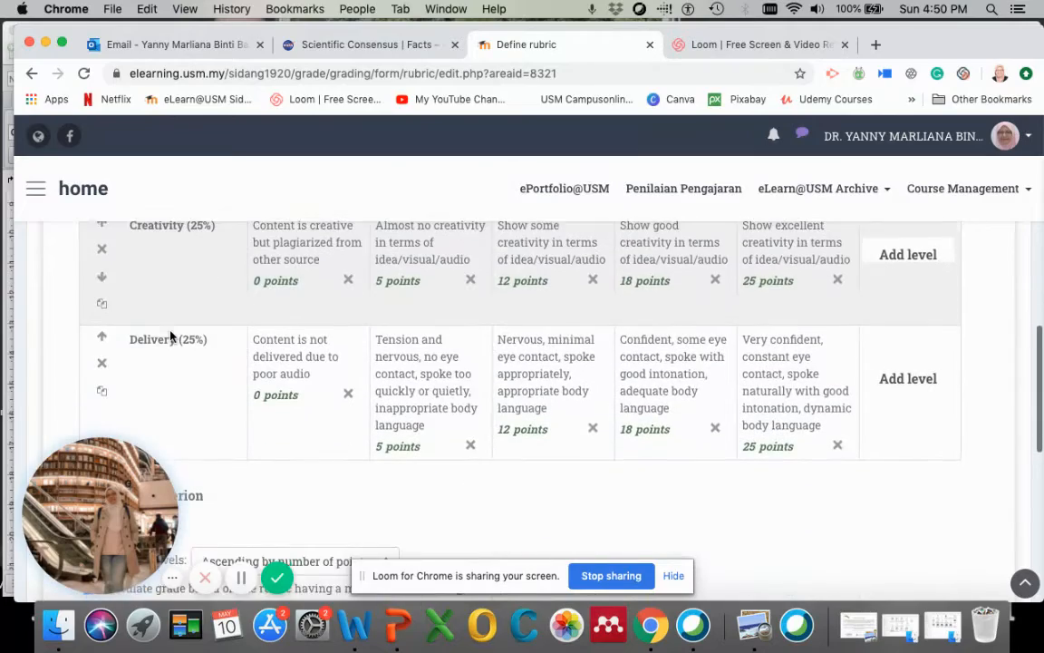
scroll(171, 336, up, 3)
scroll(171, 336, up, 2)
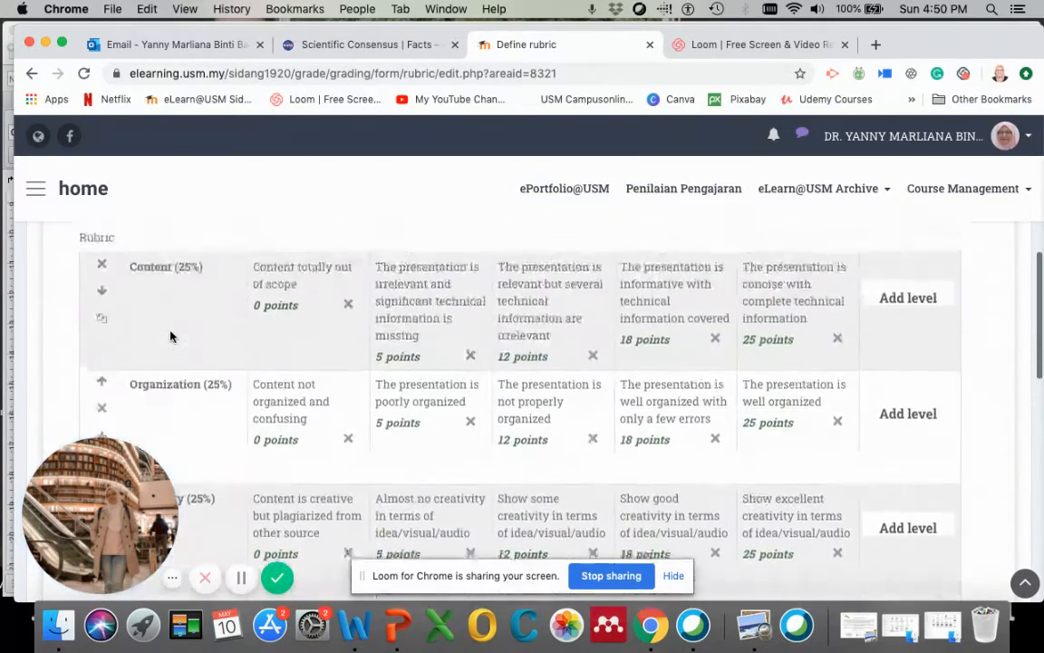
scroll(171, 336, down, 2)
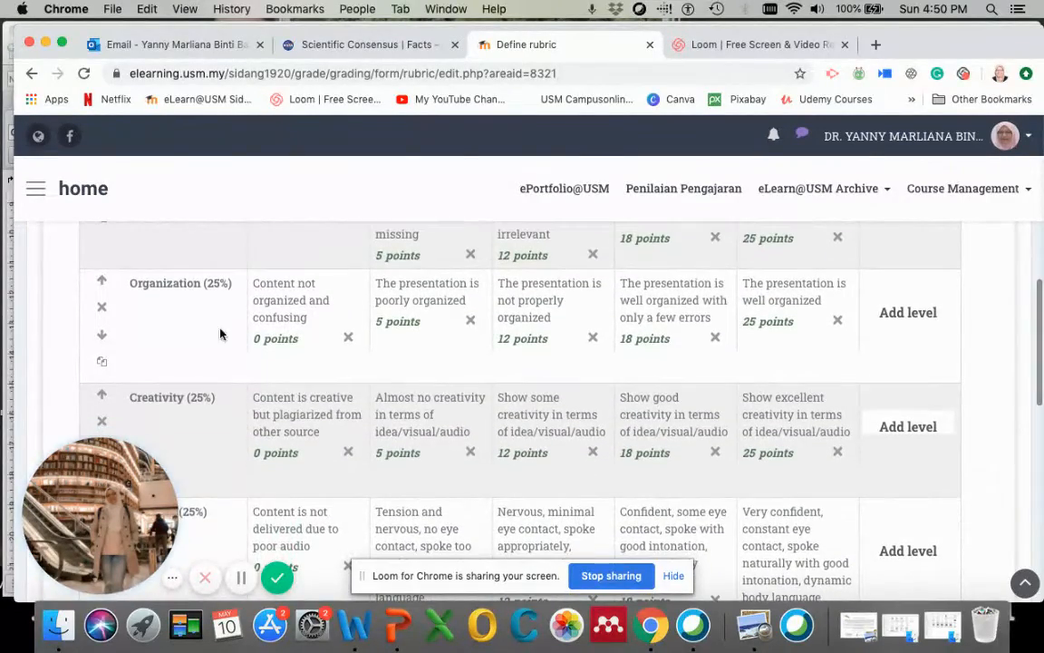
scroll(391, 377, down, 1)
scroll(391, 377, down, 10)
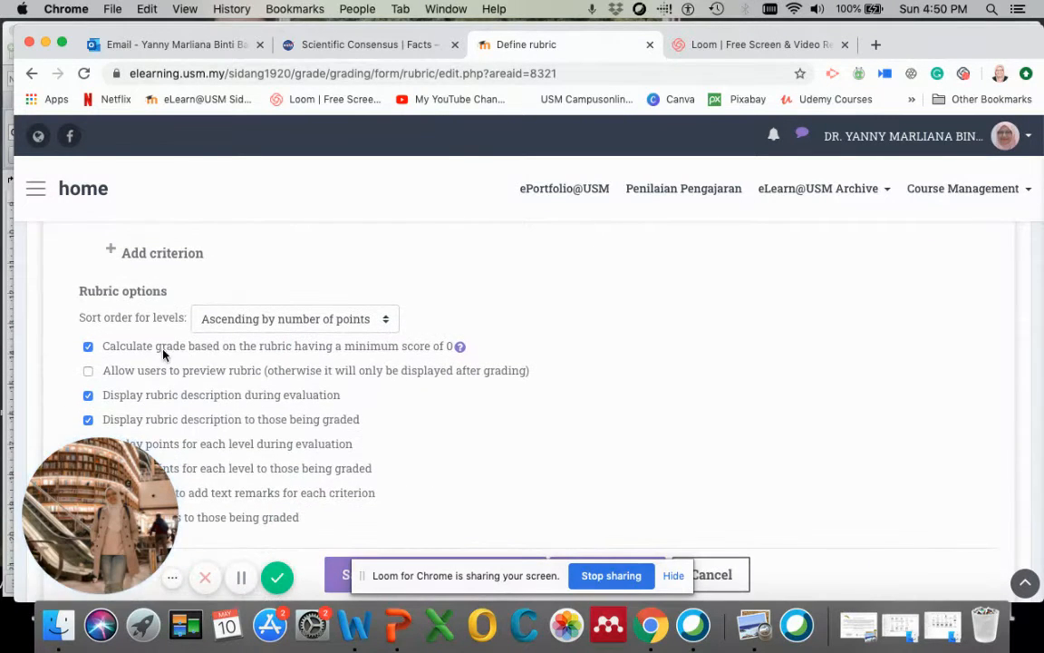
- Disable displaying the rubric description both during evaluation and to those being graded
scroll(191, 376, down, 5)
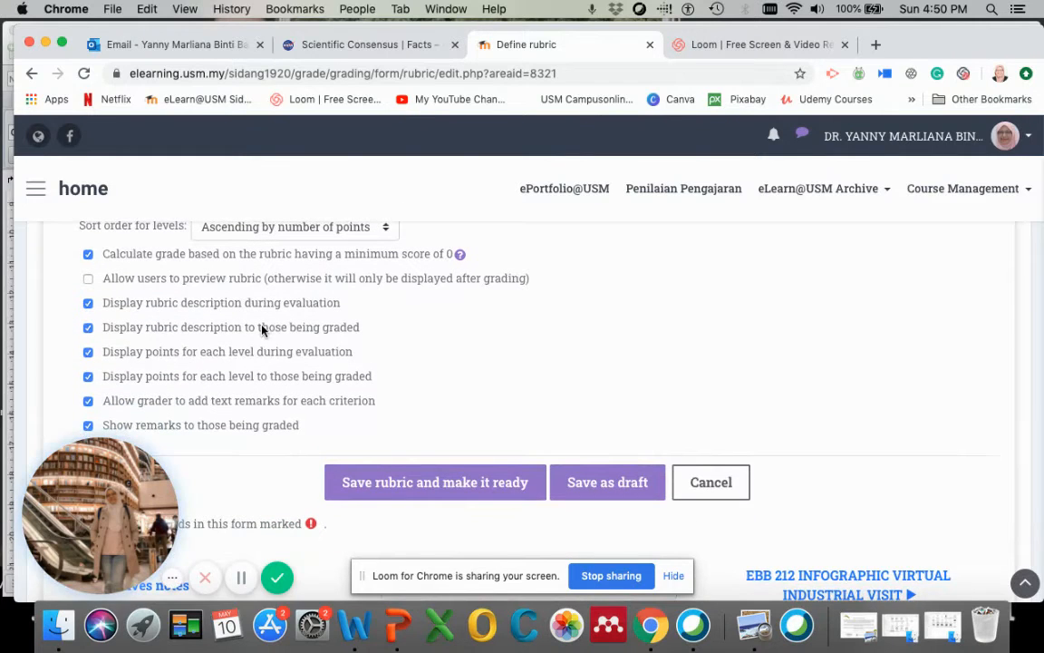
click(133, 305)
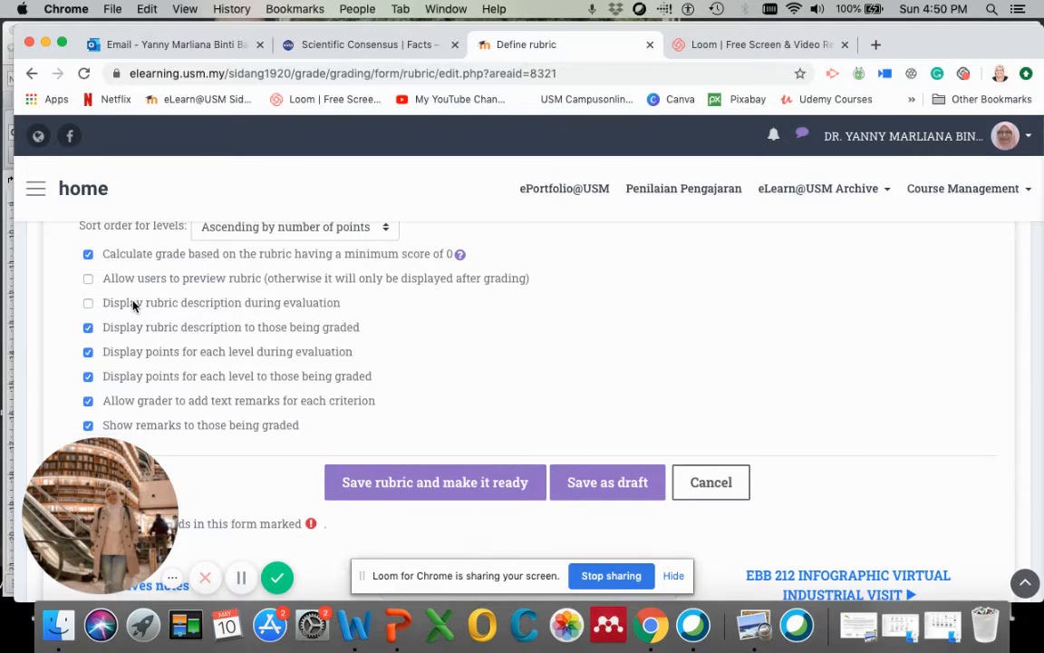
click(199, 332)
- Review the remaining points and remarks options, and save the rubric as ready for use
scroll(199, 334, down, 1)
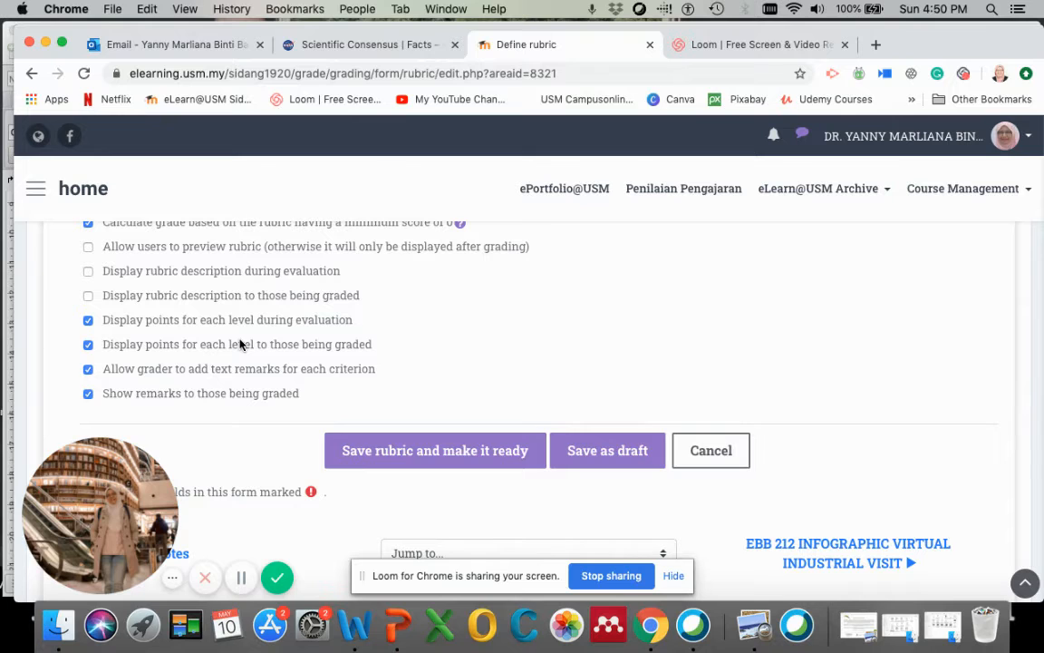
scroll(240, 344, down, 2)
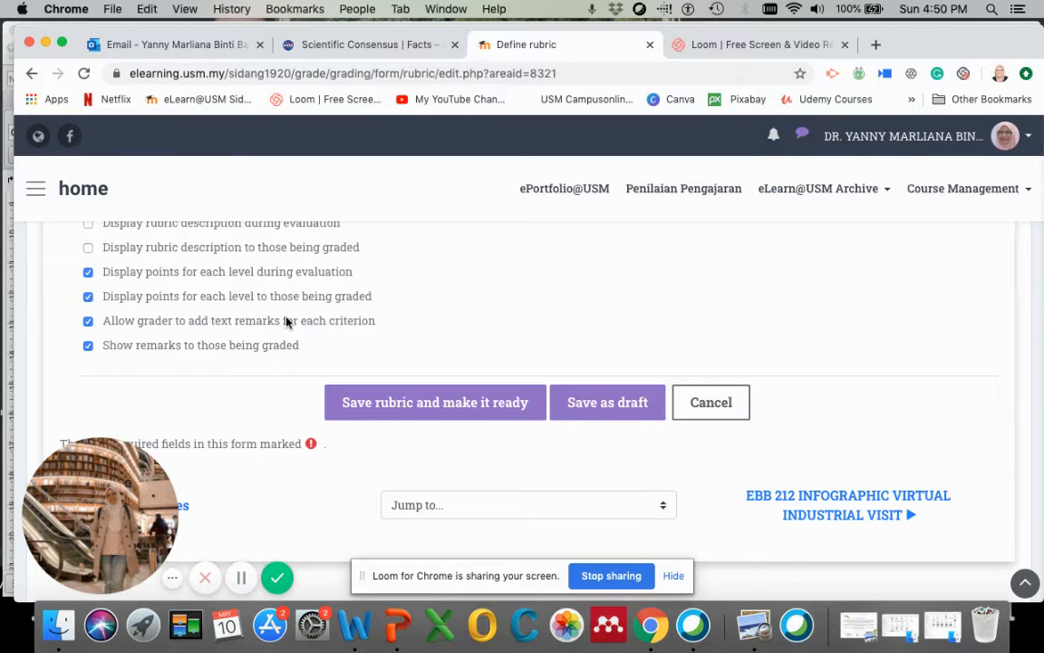
scroll(288, 319, down, 1)
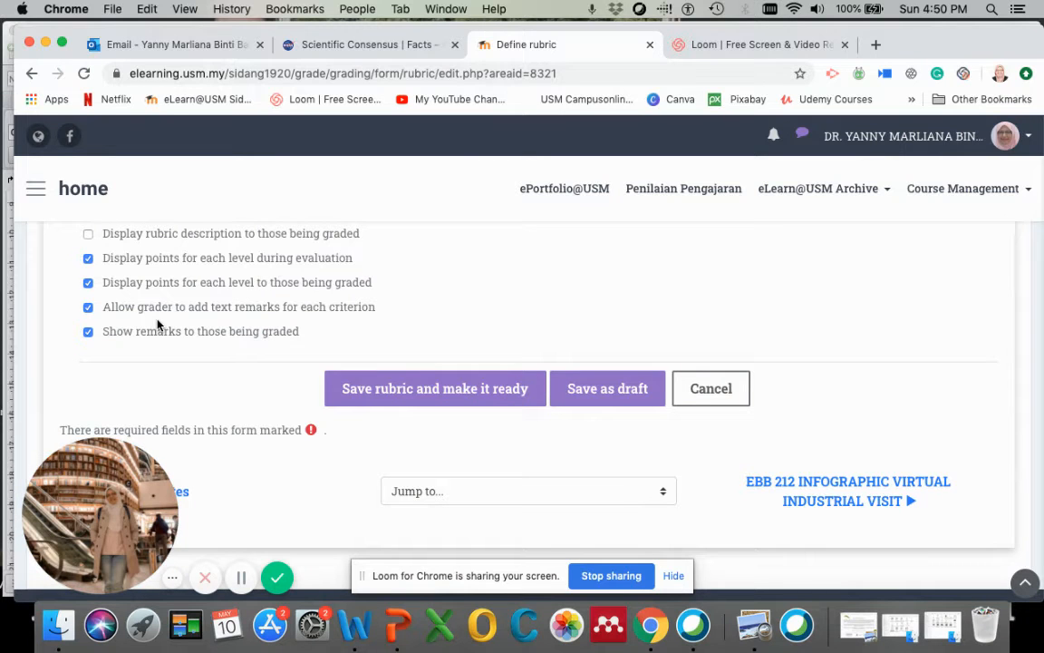
scroll(157, 325, down, 3)
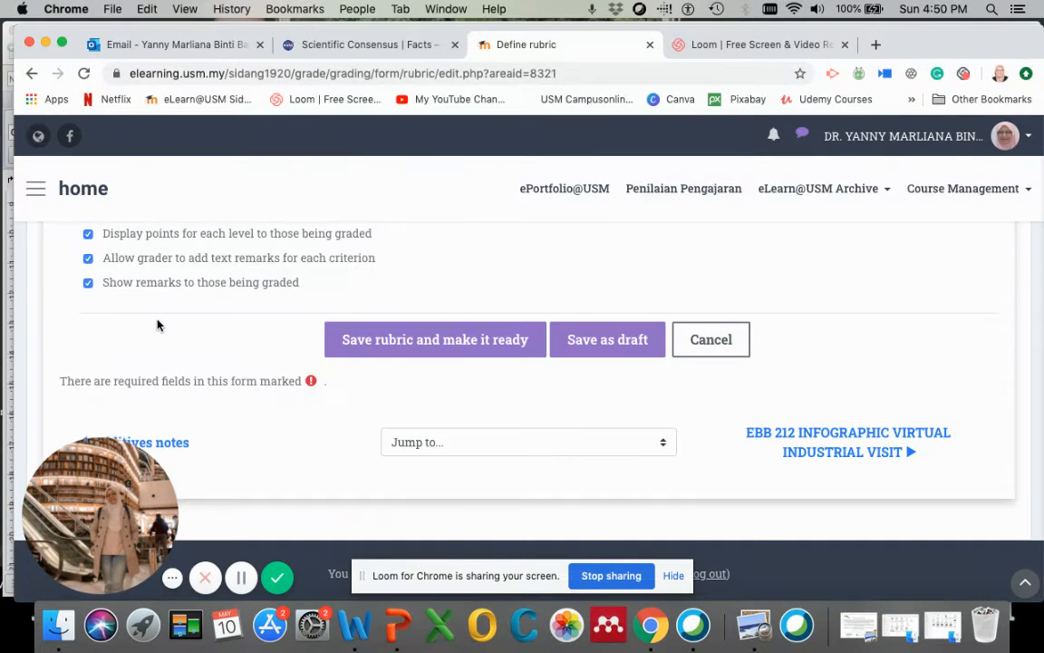
scroll(156, 325, up, 1)
scroll(157, 325, up, 6)
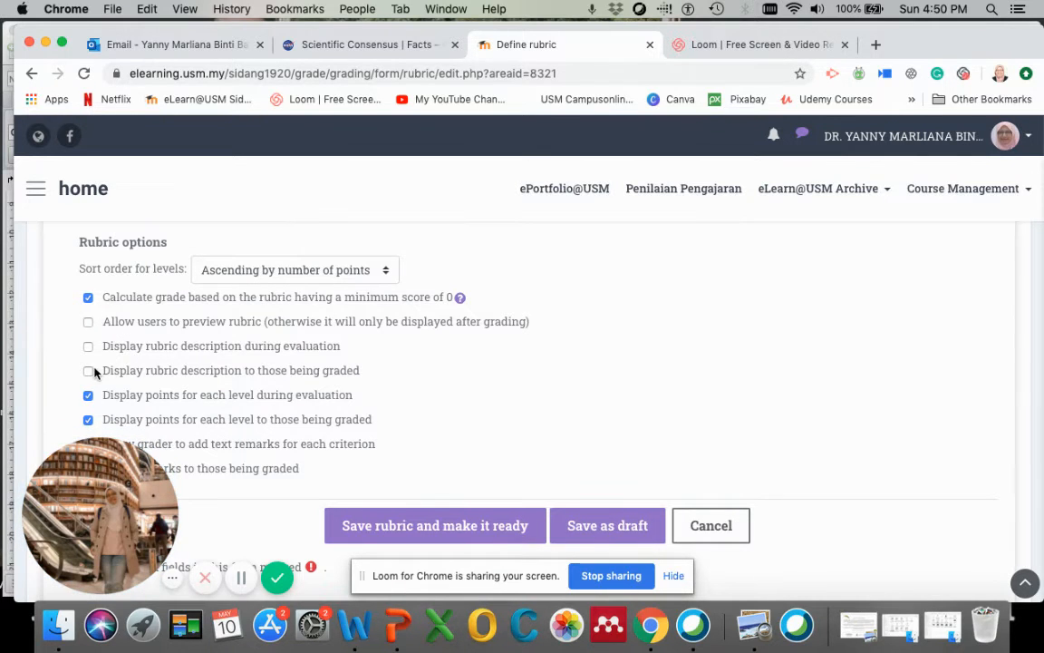
scroll(464, 460, down, 2)
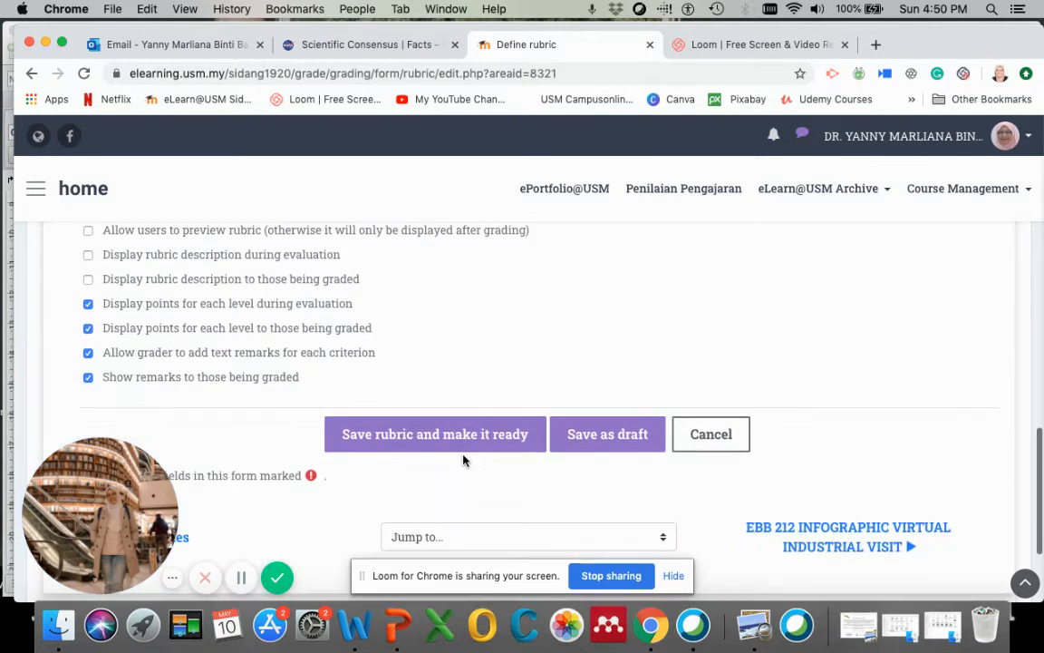
scroll(463, 461, up, 4)
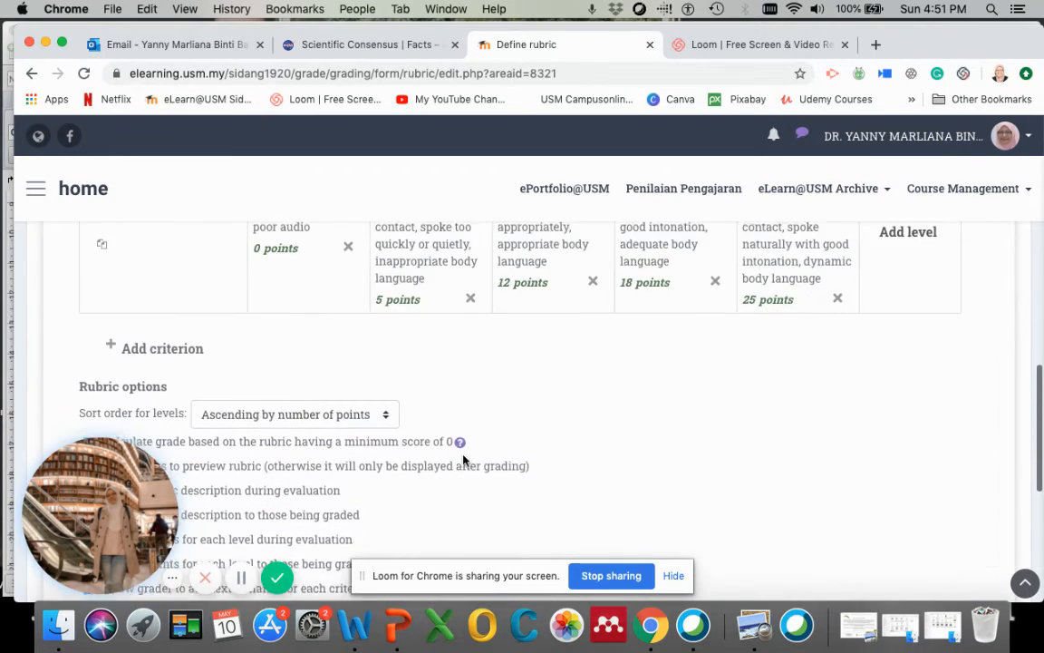
scroll(463, 460, down, 5)
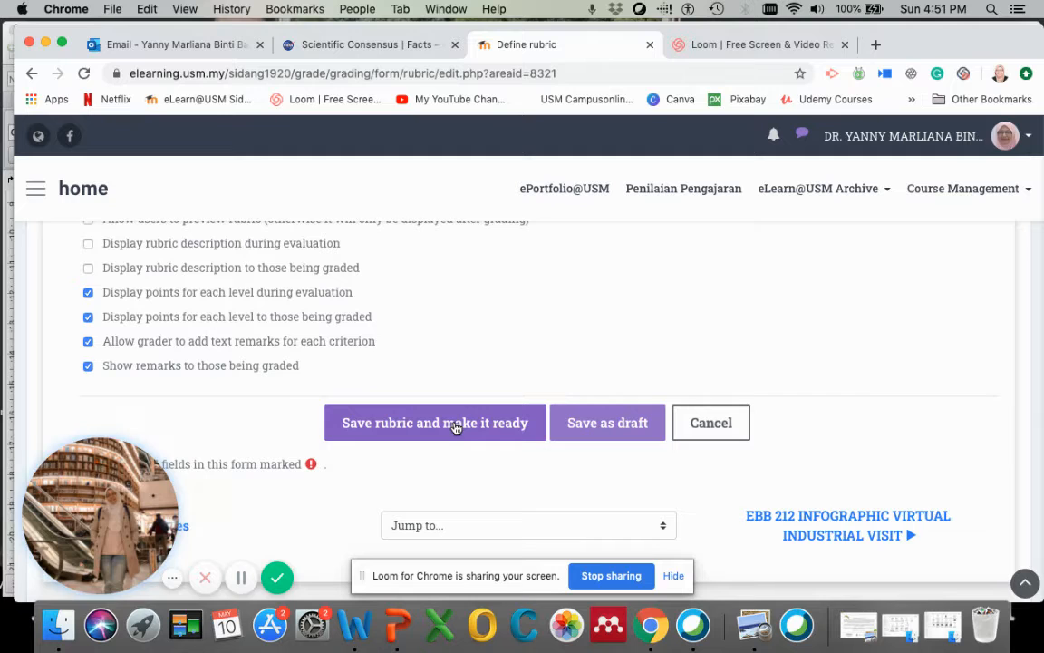
click(456, 423)
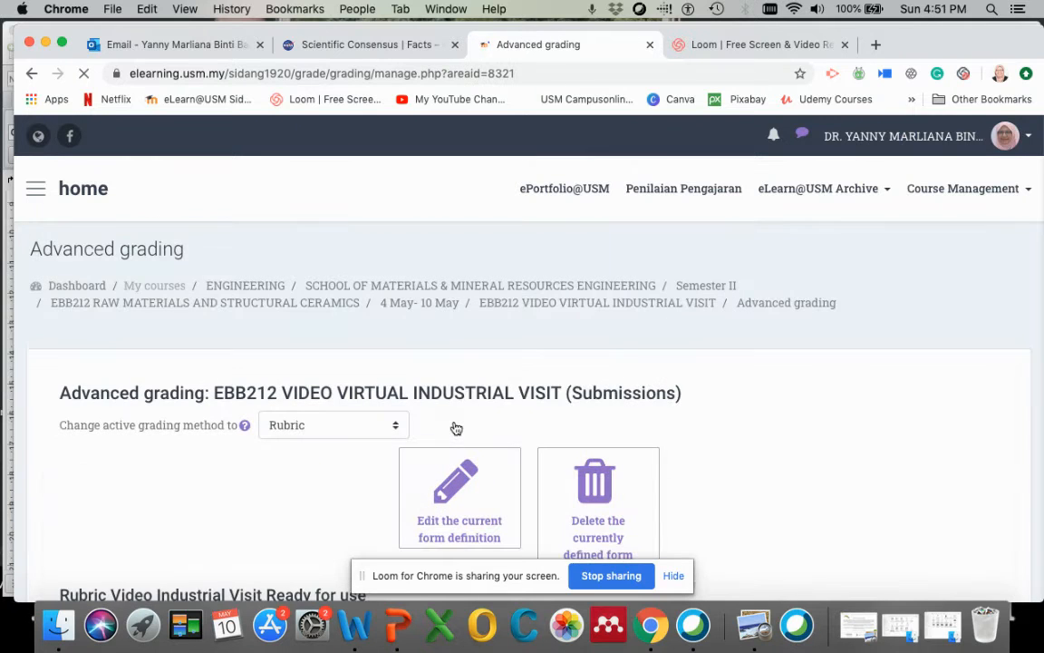
- Examine the saved Video Industrial Visit rubric, covering its four criteria, level points and options
scroll(660, 396, down, 10)
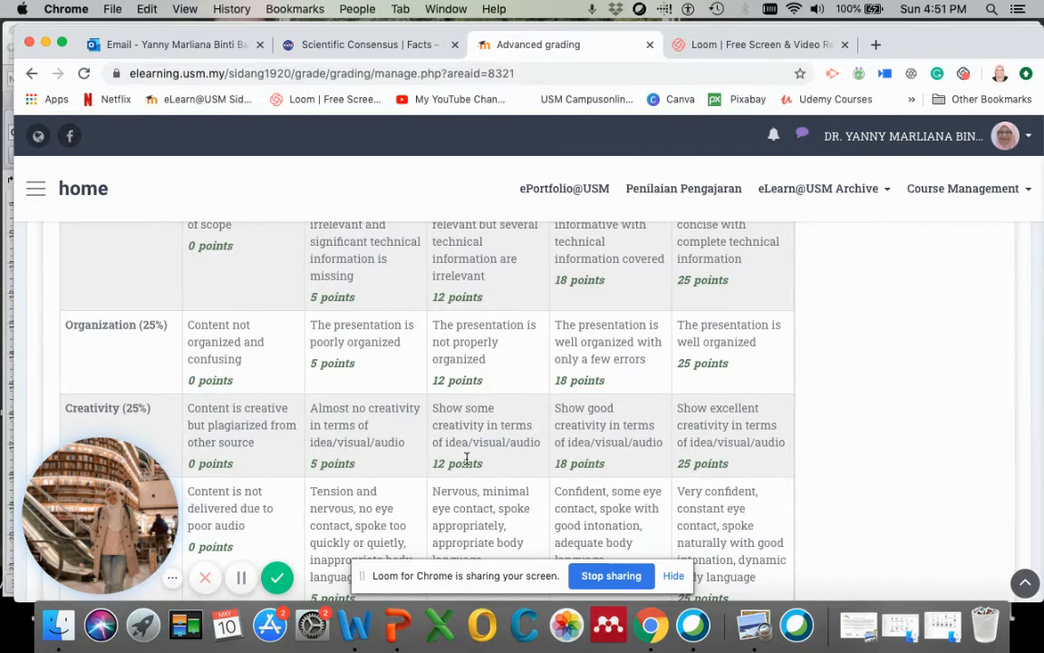
scroll(466, 459, up, 2)
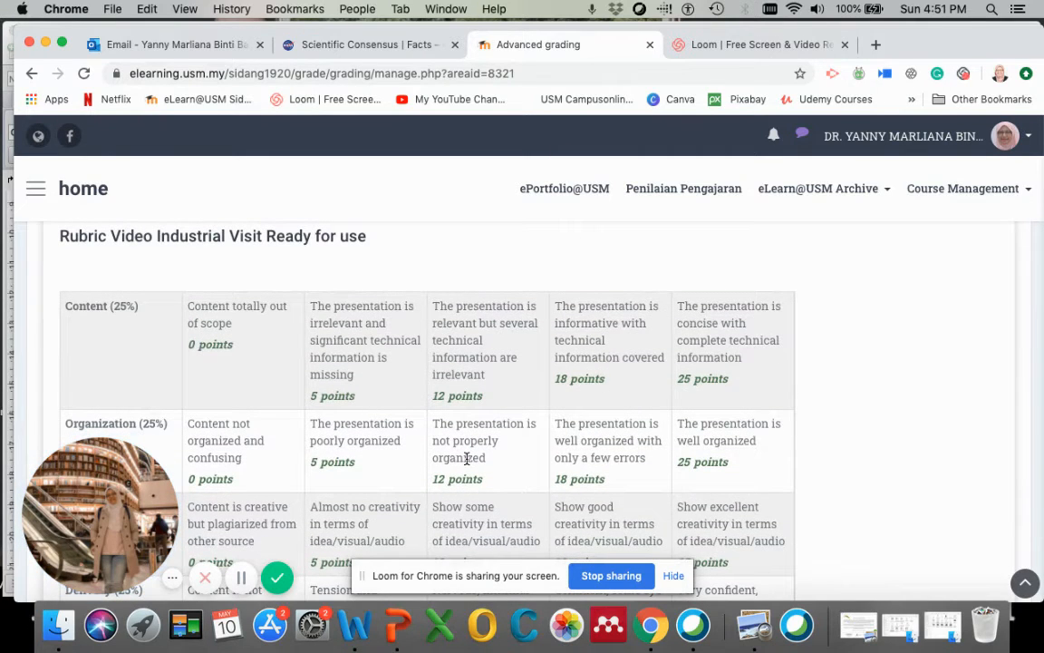
scroll(466, 459, down, 1)
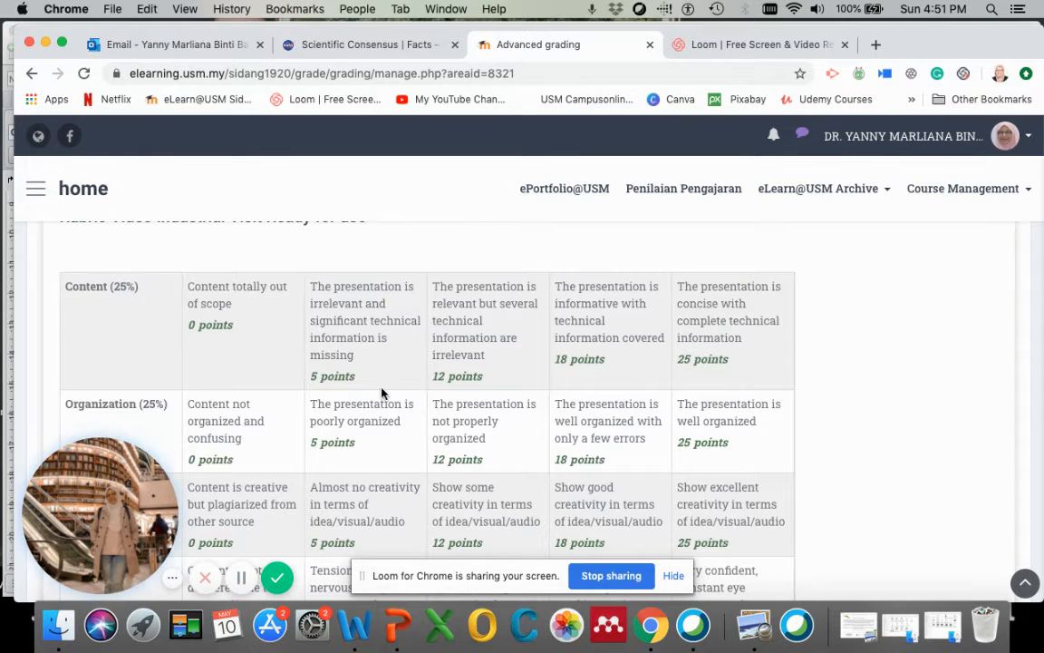
scroll(383, 393, down, 1)
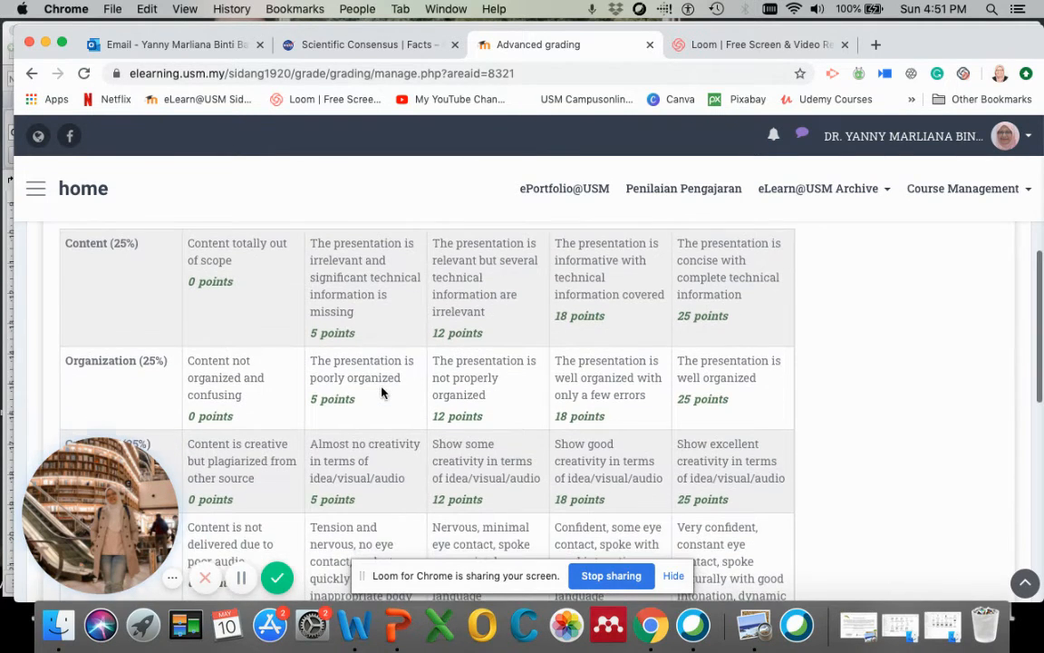
scroll(453, 288, down, 15)
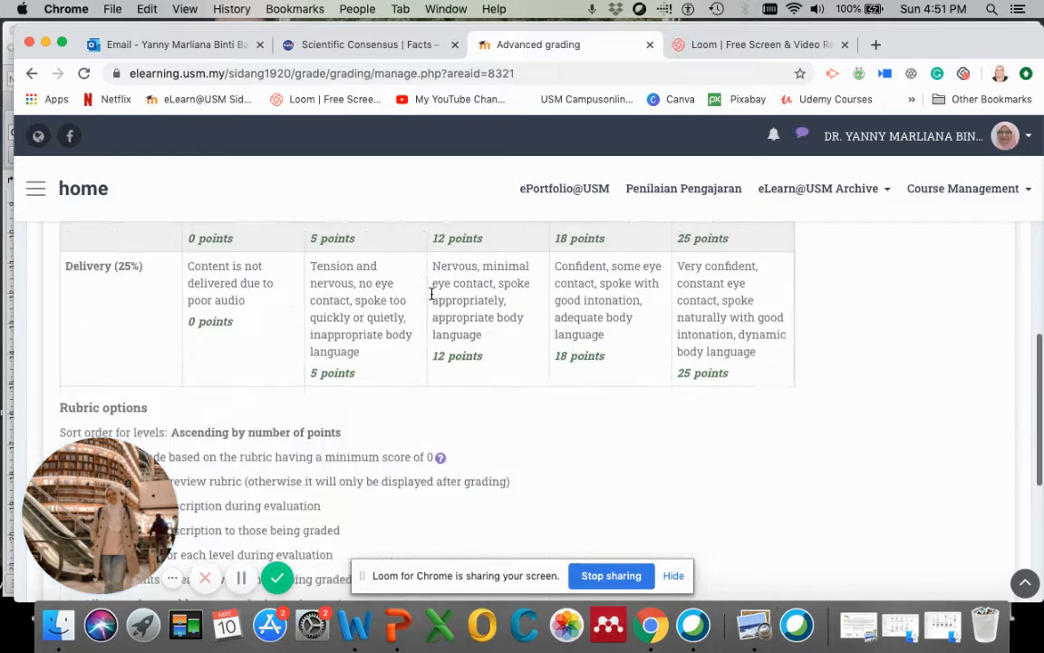
- Return to the EBB212 VIDEO VIRTUAL INDUSTRIAL VISIT assignment and open the grading view for its submissions
scroll(432, 299, up, 15)
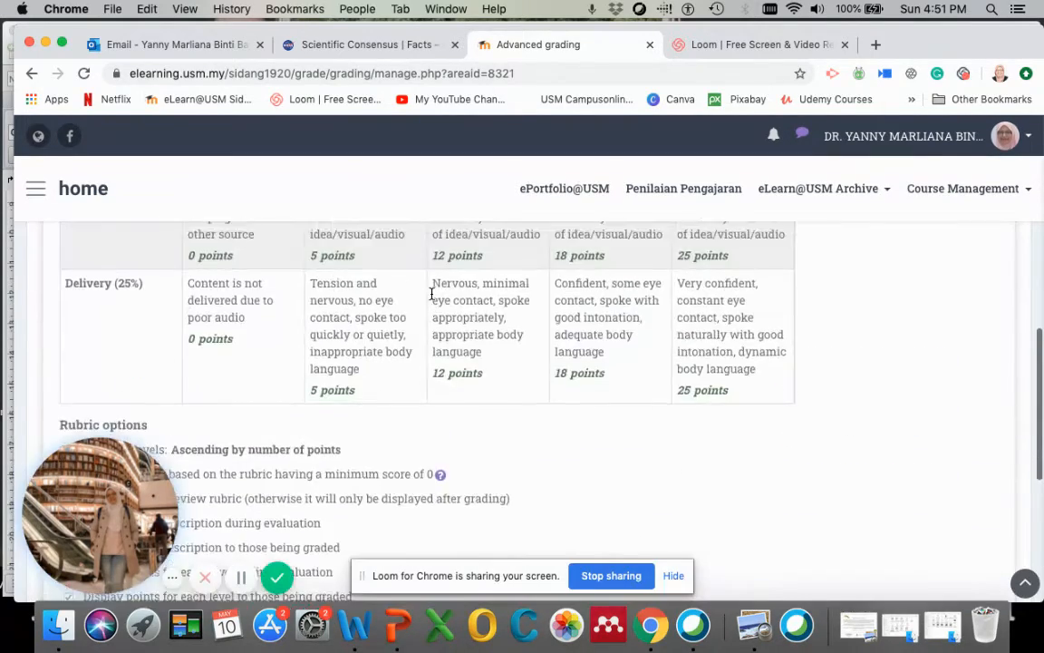
scroll(432, 293, up, 5)
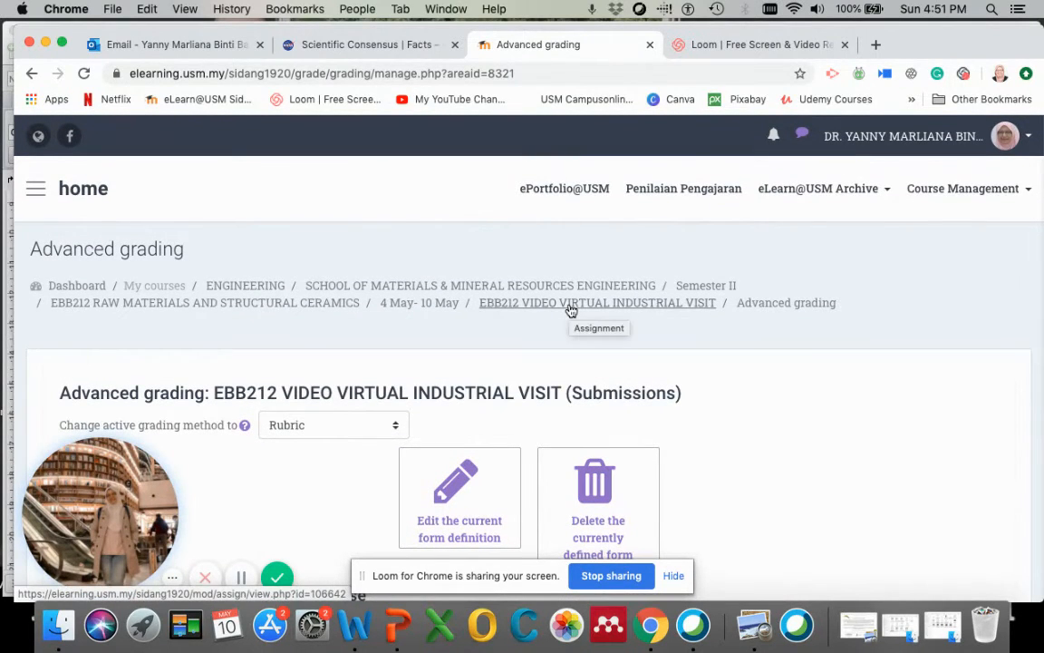
click(571, 306)
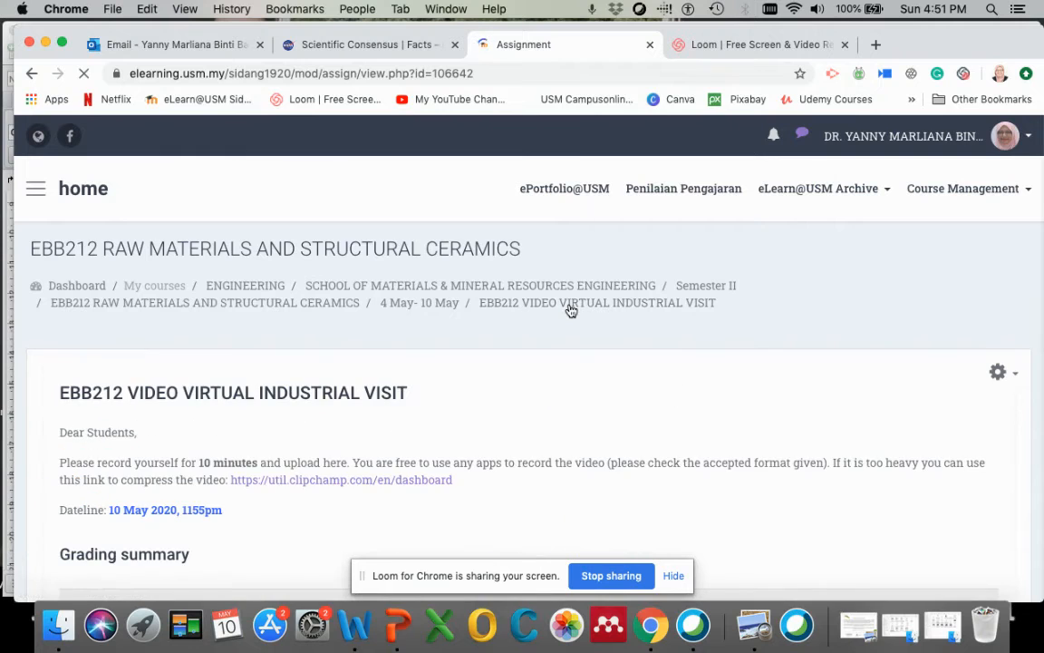
scroll(571, 311, down, 5)
scroll(571, 311, down, 2)
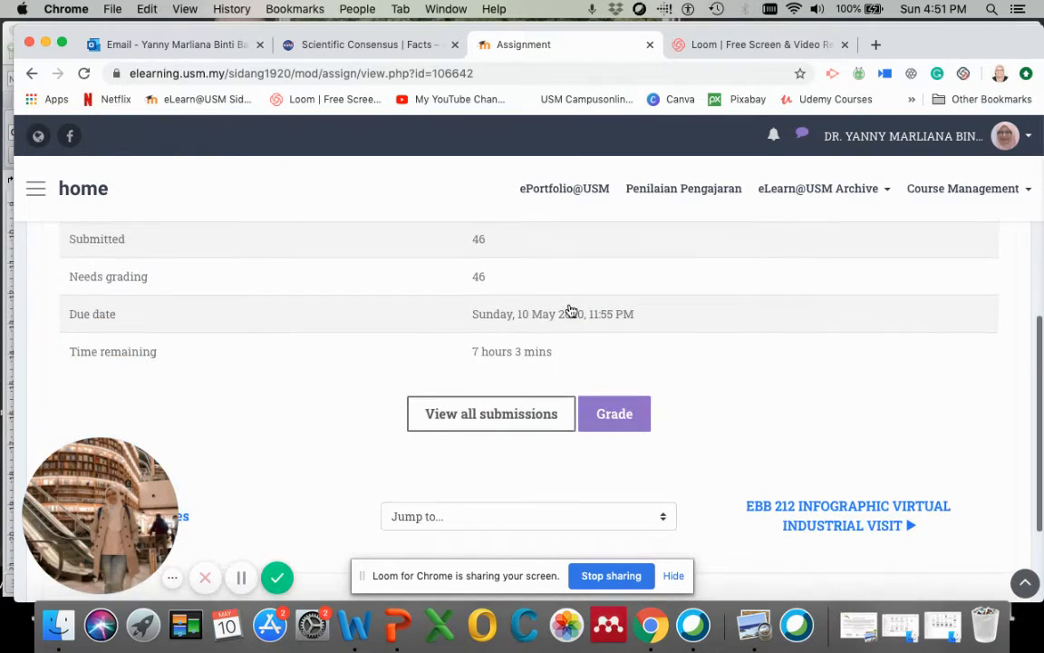
click(615, 414)
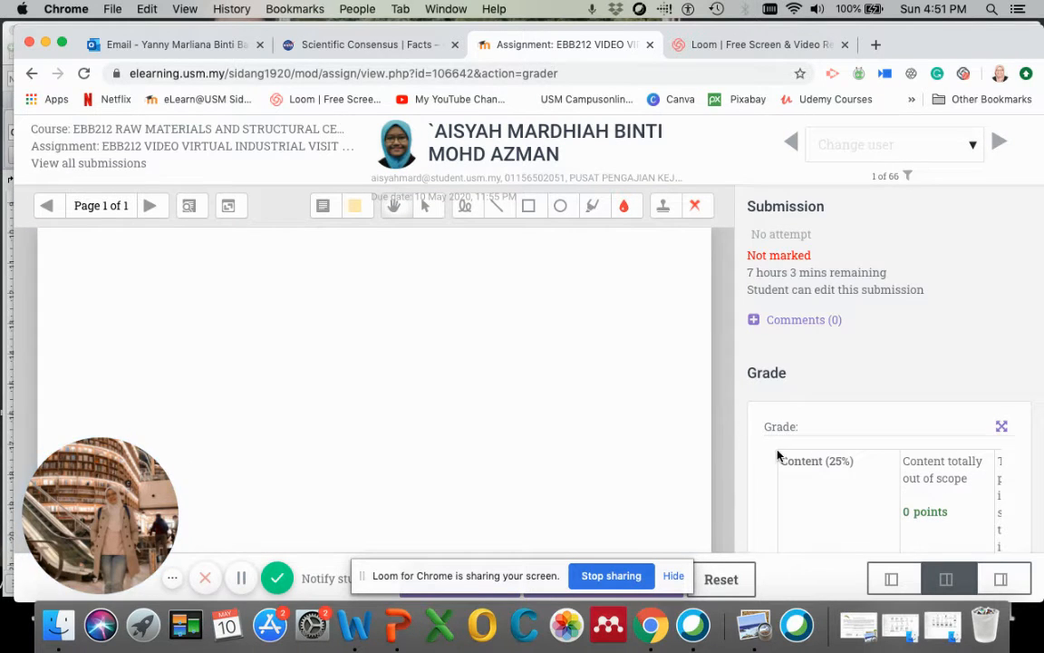
- Rate the student's Content criterion at 5 points, the level for an irrelevant presentation with significant technical information missing, after trying the 0 points level
scroll(777, 456, down, 5)
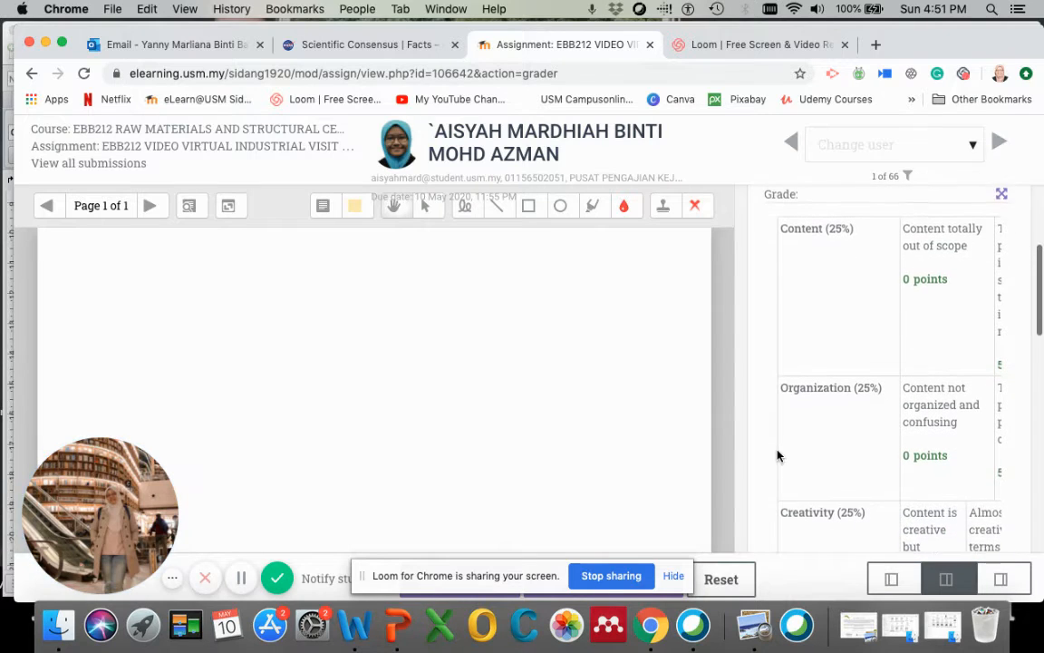
scroll(777, 456, up, 1)
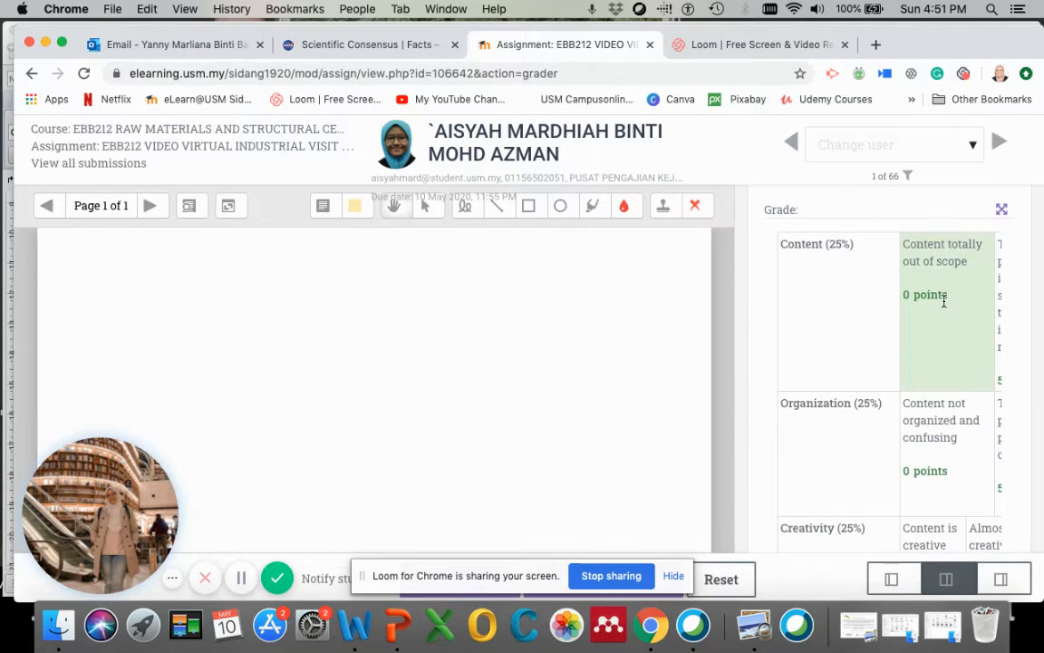
scroll(944, 301, right, 3)
scroll(944, 301, left, 2)
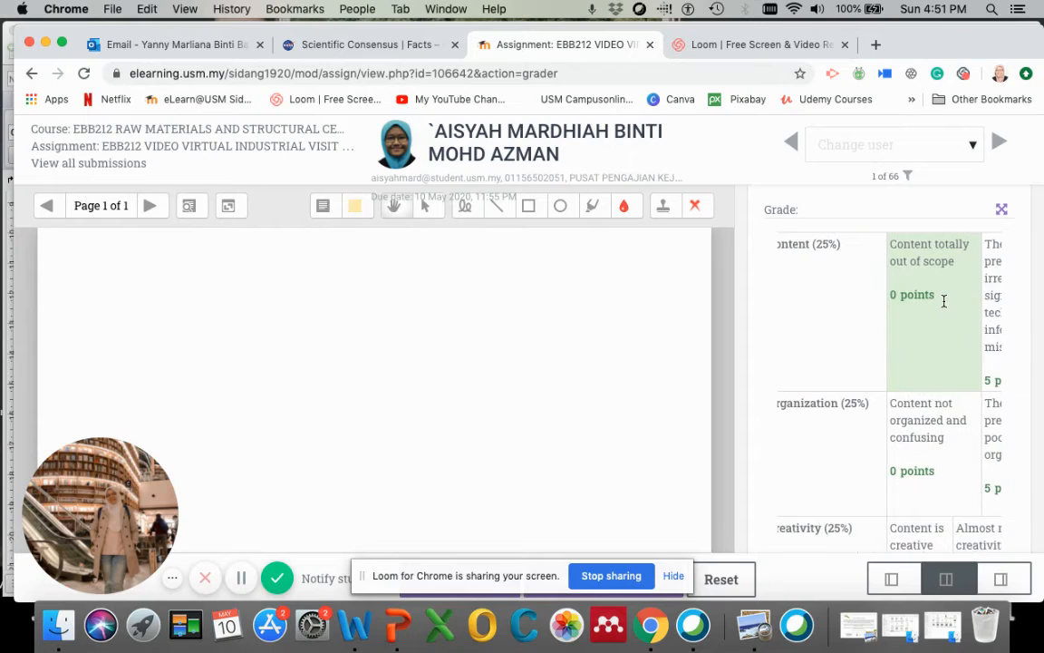
click(944, 301)
scroll(944, 301, right, 3)
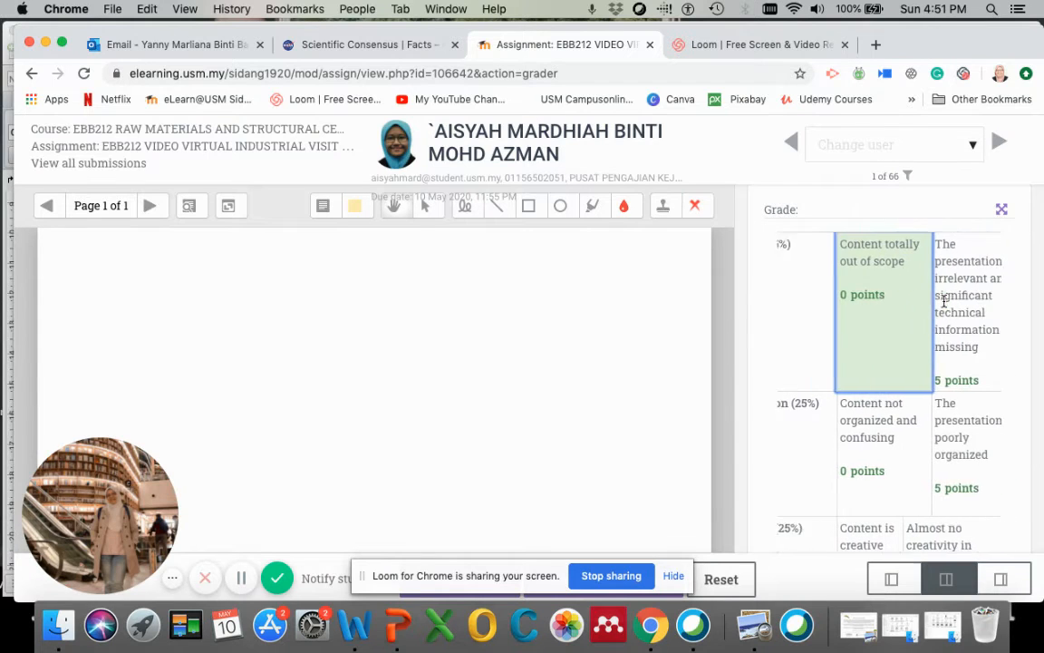
scroll(944, 301, right, 1)
click(944, 301)
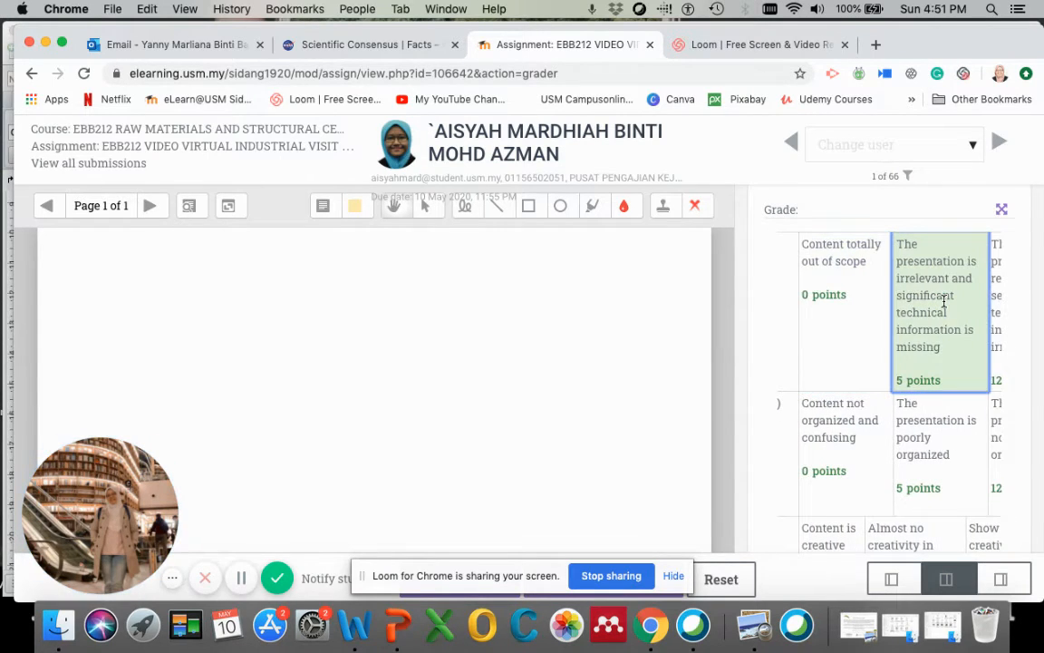
- Examine the submission status and the rubric's four criteria with their levels in the student's grading form
scroll(944, 301, left, 2)
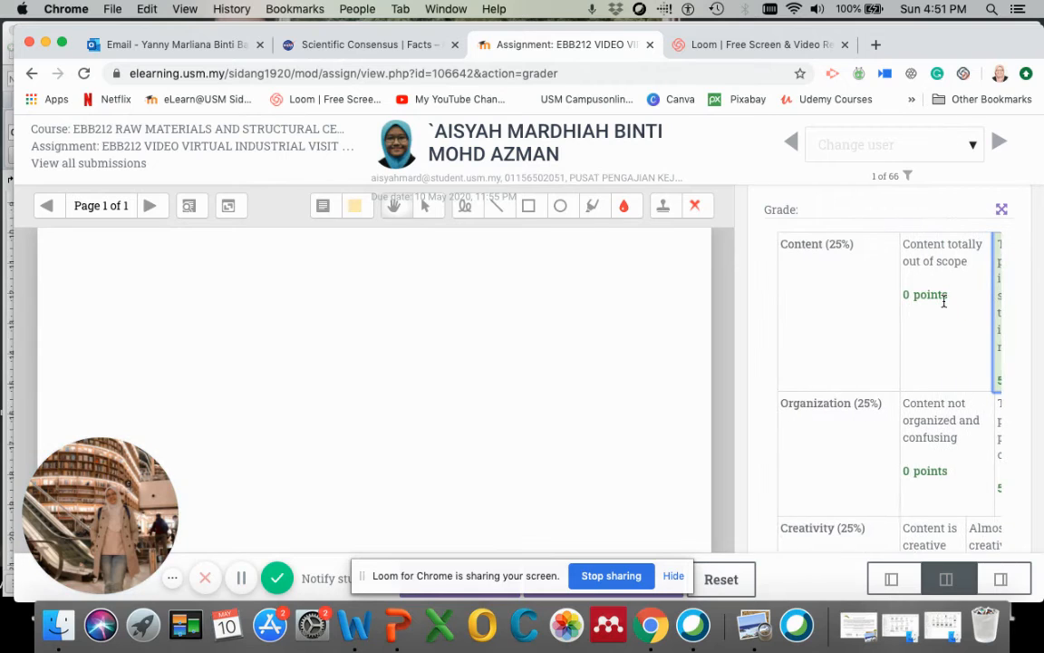
scroll(943, 301, up, 2)
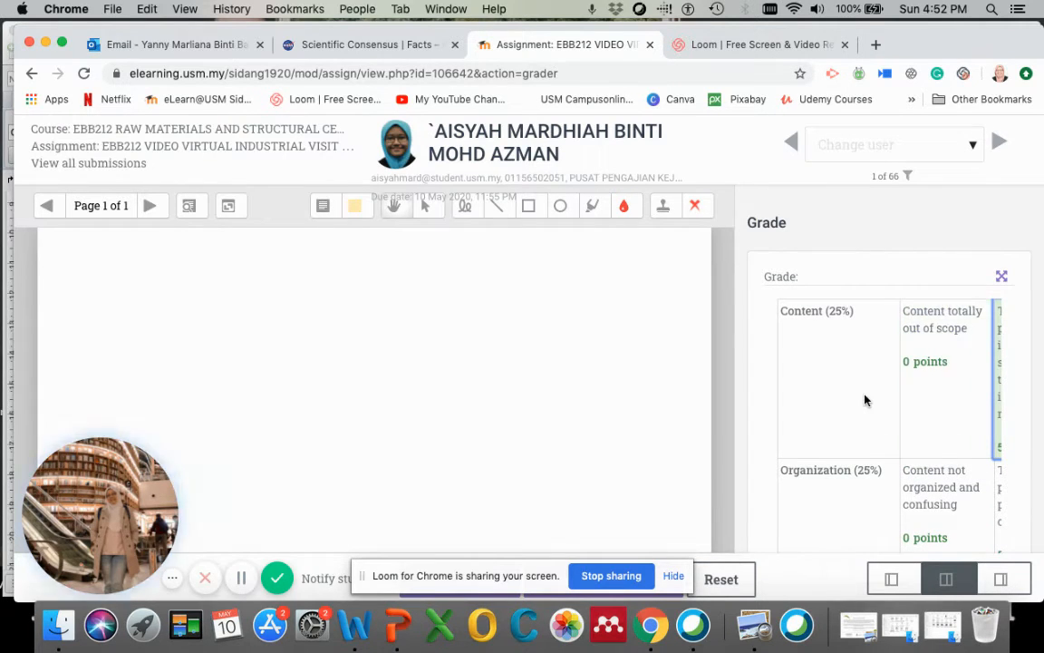
scroll(865, 400, up, 3)
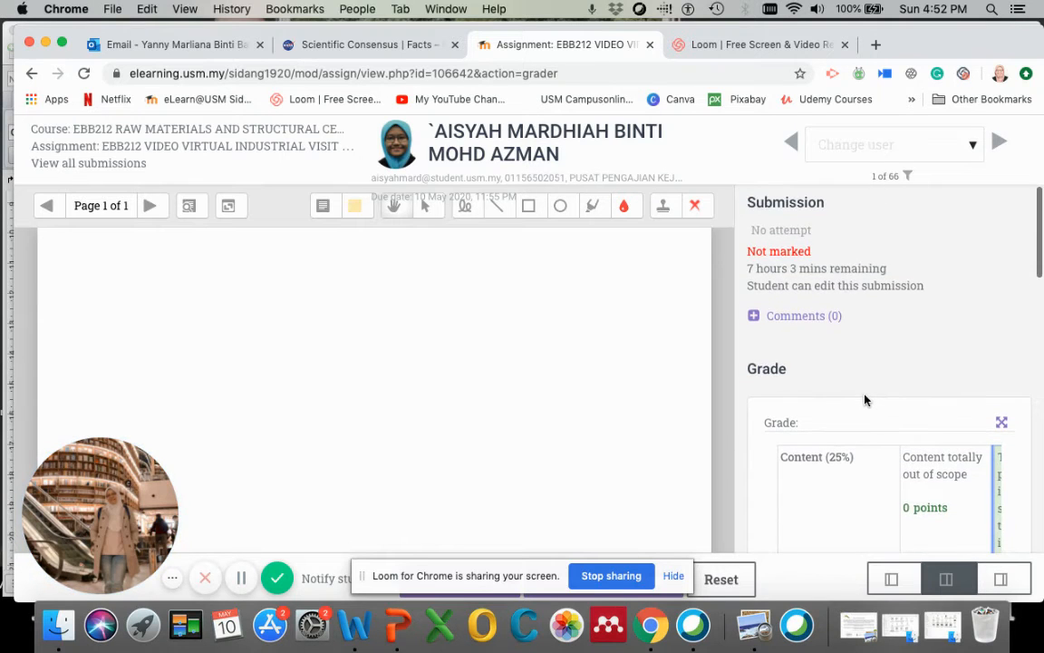
scroll(866, 400, down, 3)
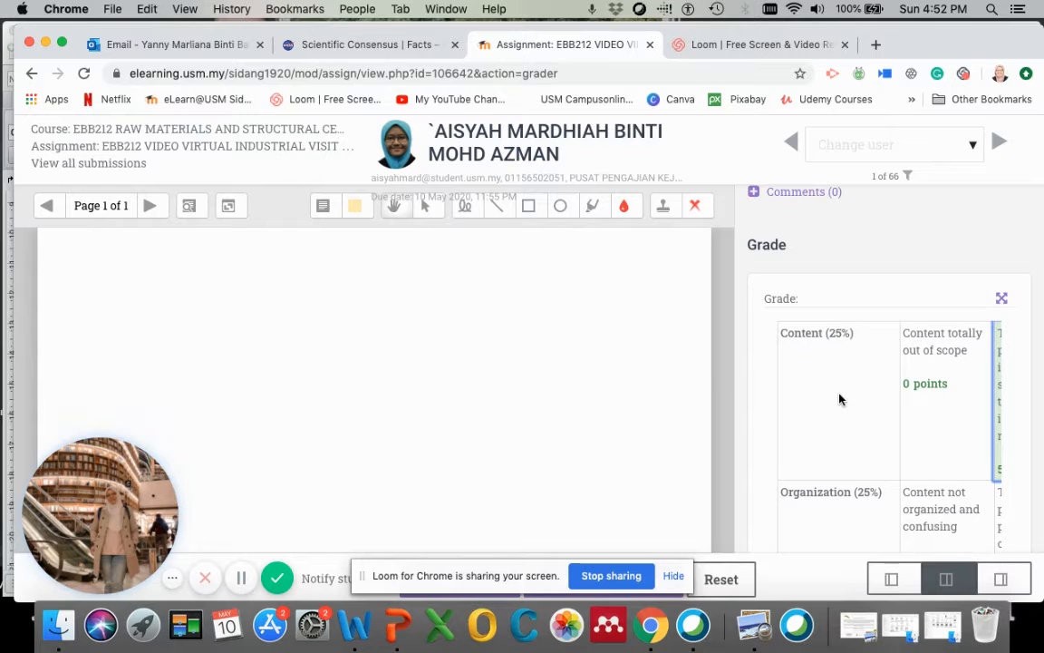
scroll(840, 400, right, 3)
scroll(839, 400, left, 3)
scroll(839, 400, down, 5)
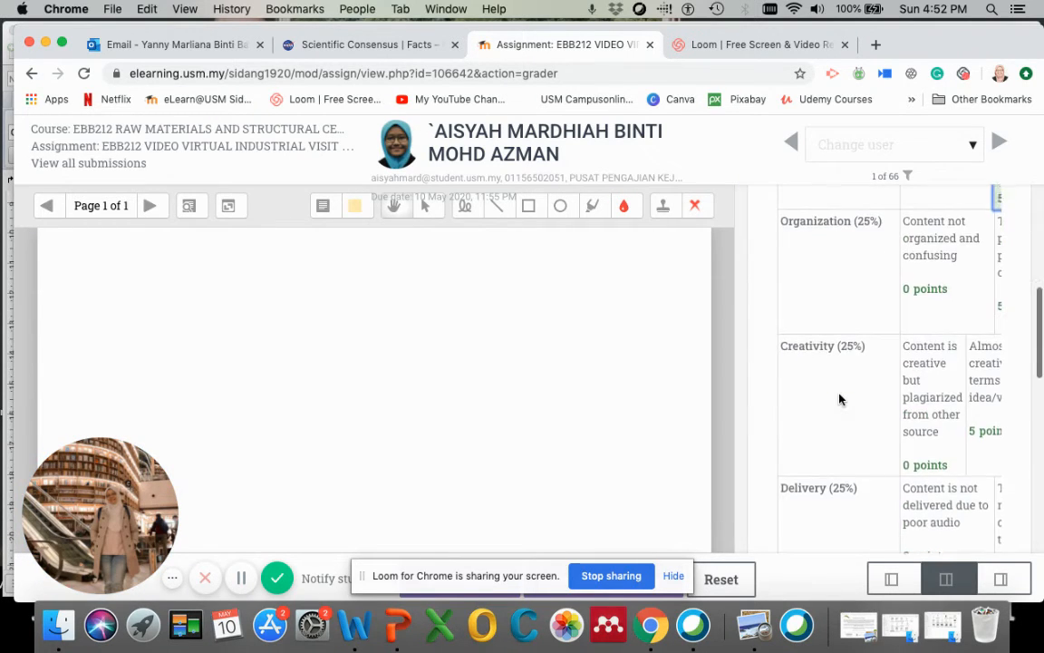
scroll(840, 400, up, 2)
scroll(839, 400, down, 3)
scroll(840, 399, up, 4)
scroll(840, 395, right, 2)
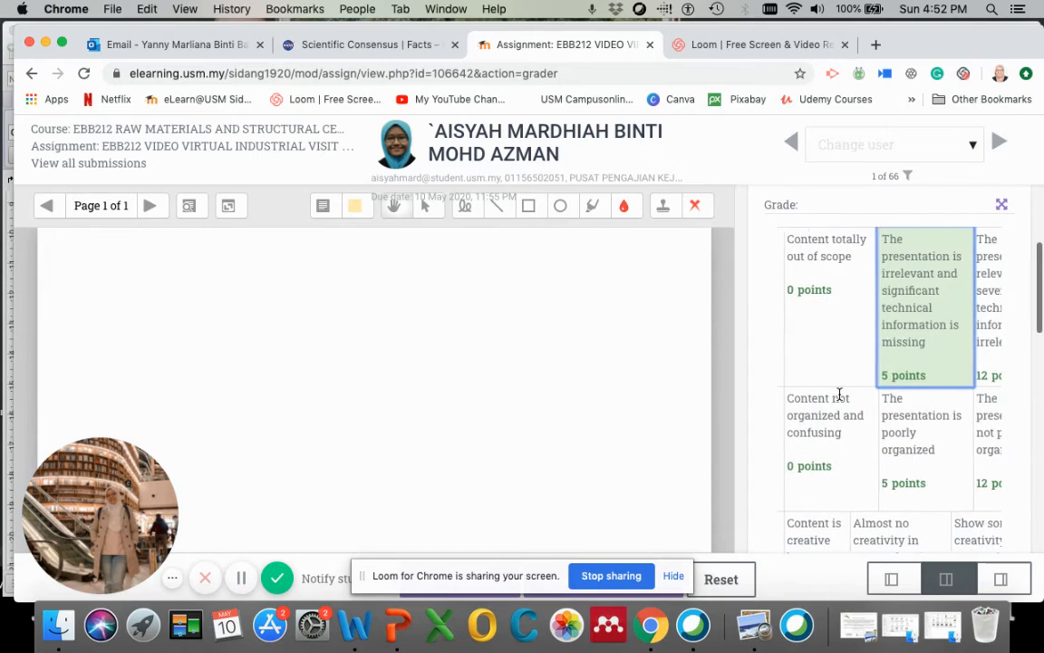
scroll(840, 395, right, 1)
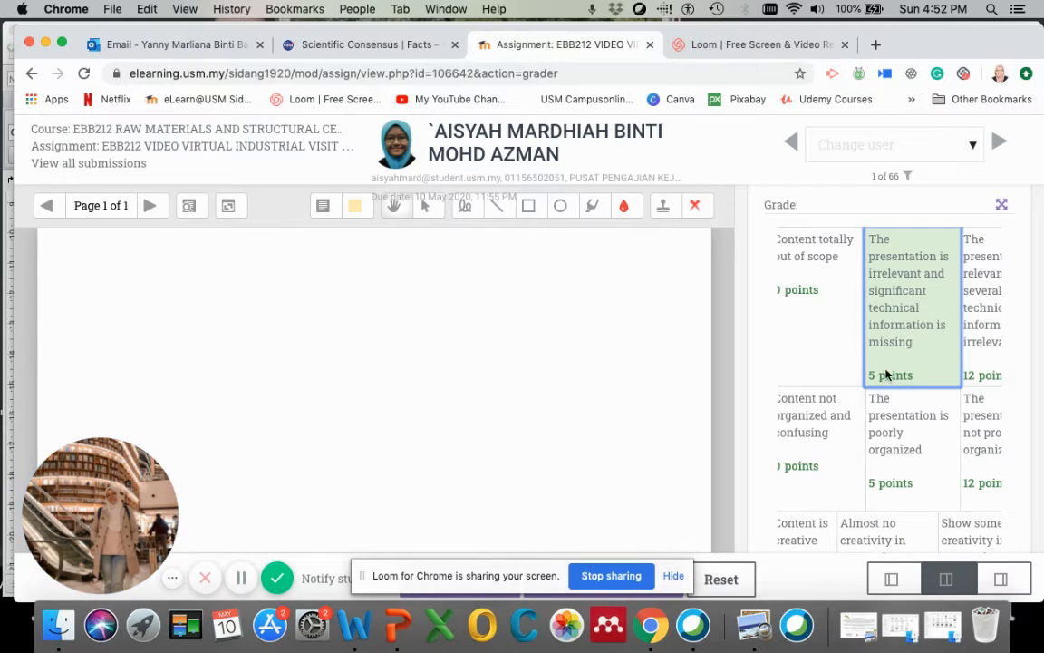
- Rate the Organization and Creativity criteria at 12 points each in the student's rubric
scroll(897, 432, down, 3)
click(977, 344)
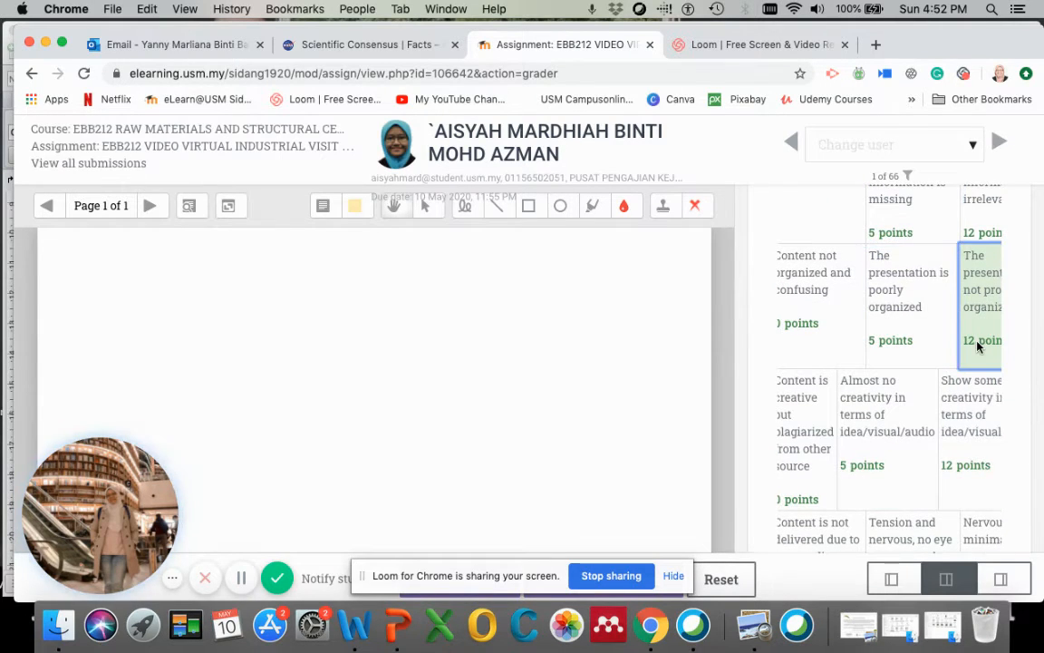
scroll(978, 345, down, 2)
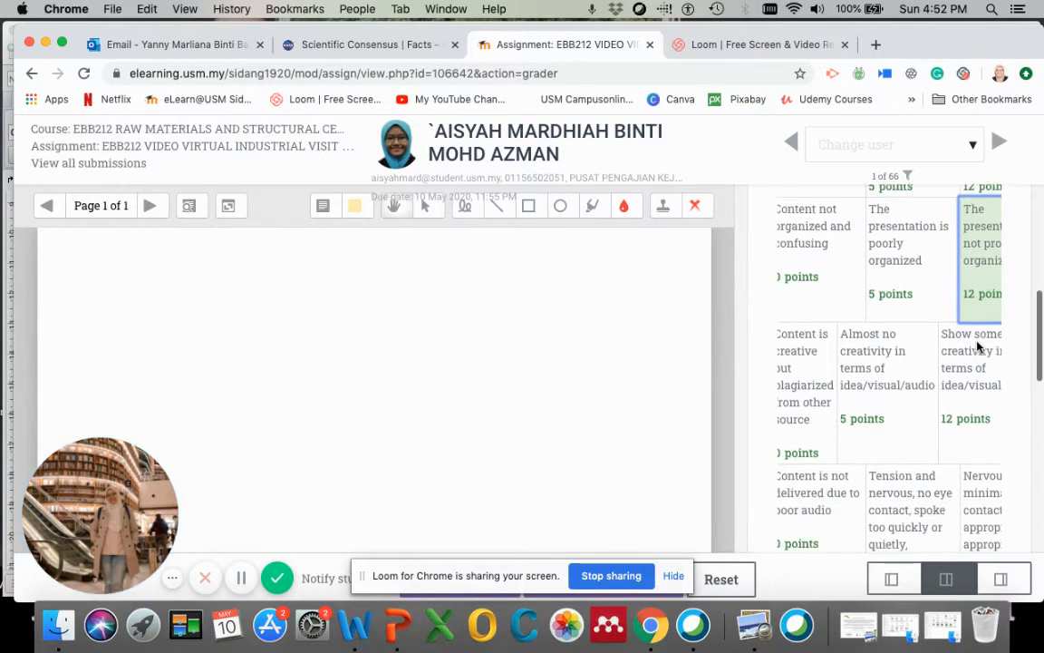
click(967, 392)
- Rate the Delivery criterion at 18 points in the student's rubric
scroll(968, 390, down, 3)
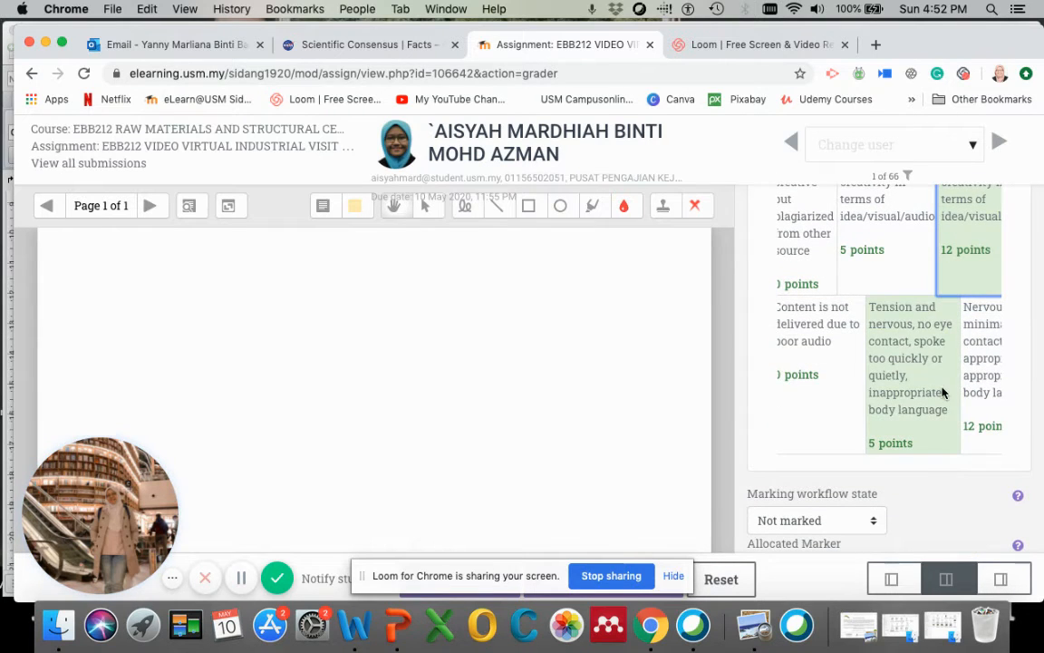
scroll(943, 392, right, 2)
click(961, 385)
scroll(966, 388, down, 1)
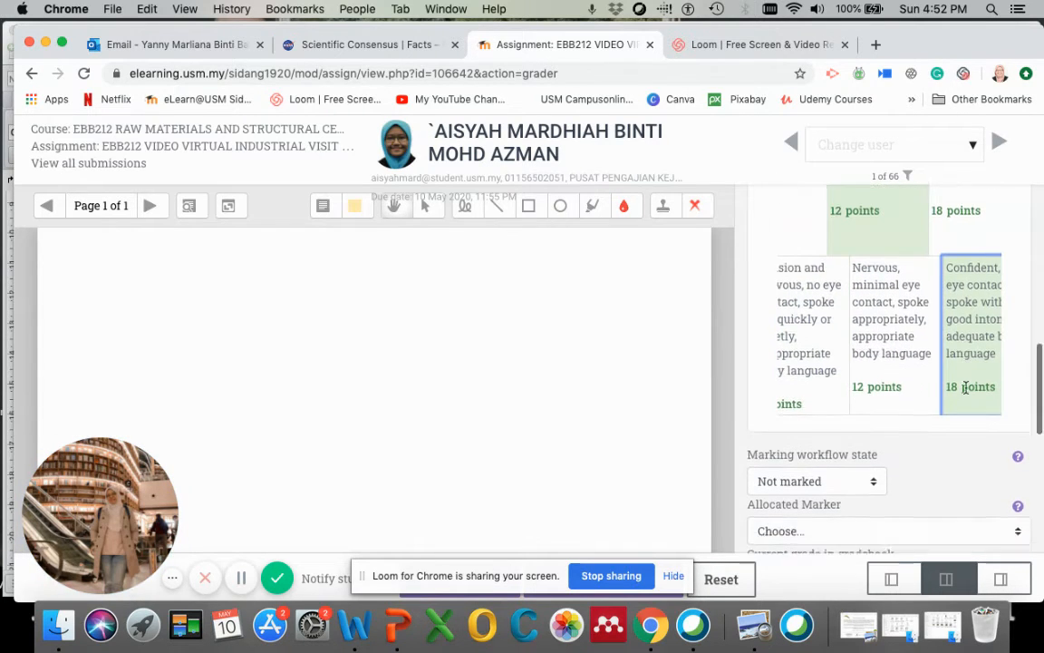
- Review the available marking workflow states, leaving the setting at Not marked
scroll(966, 388, down, 1)
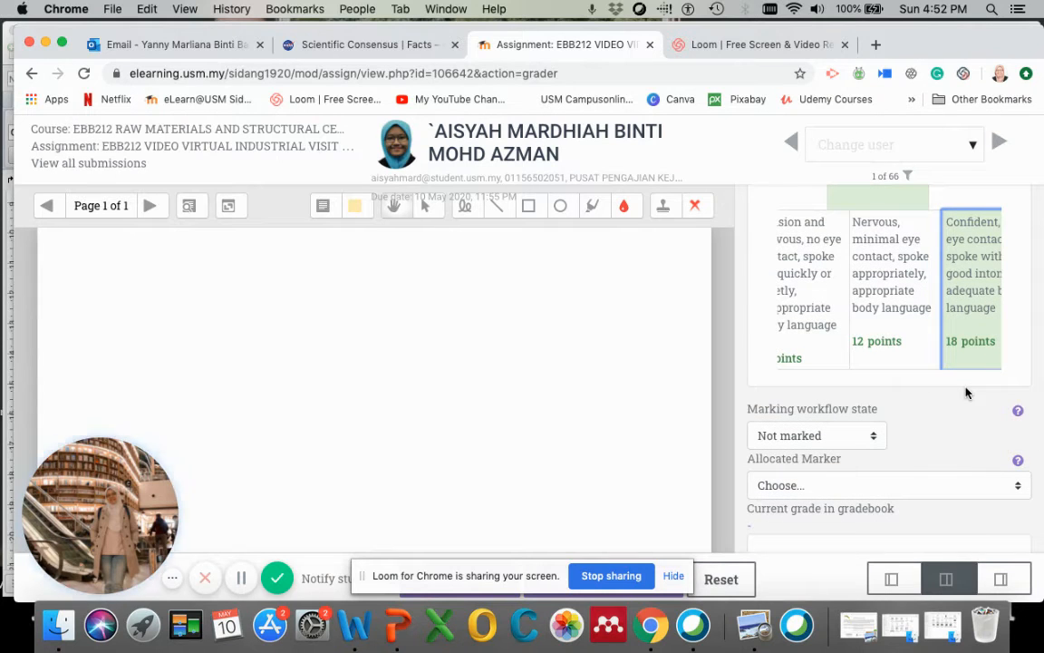
scroll(967, 392, down, 2)
click(862, 352)
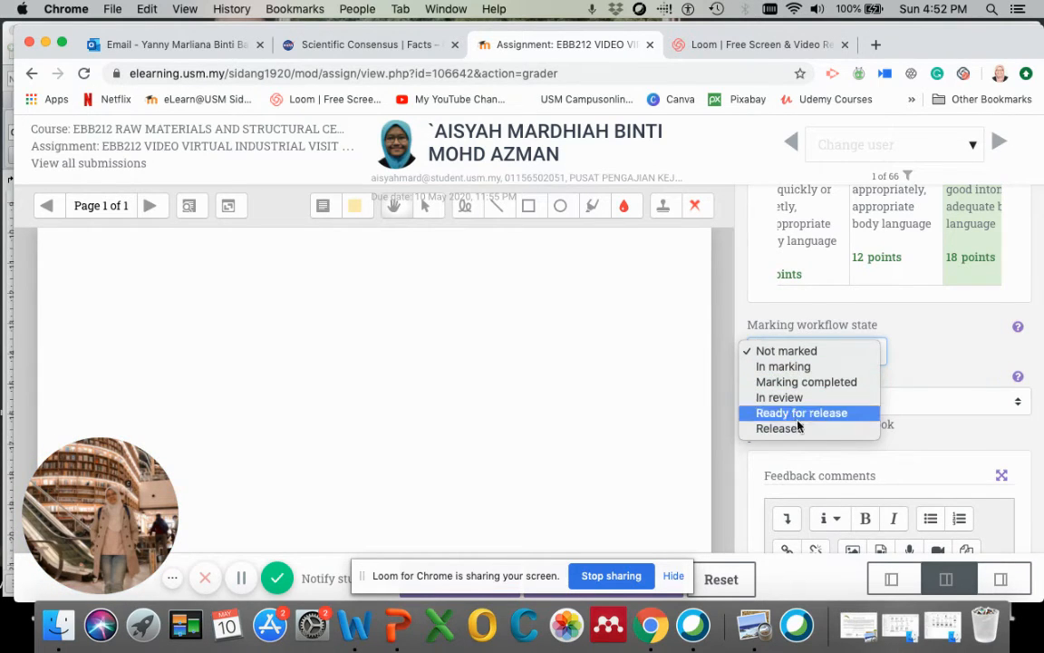
click(915, 361)
click(850, 360)
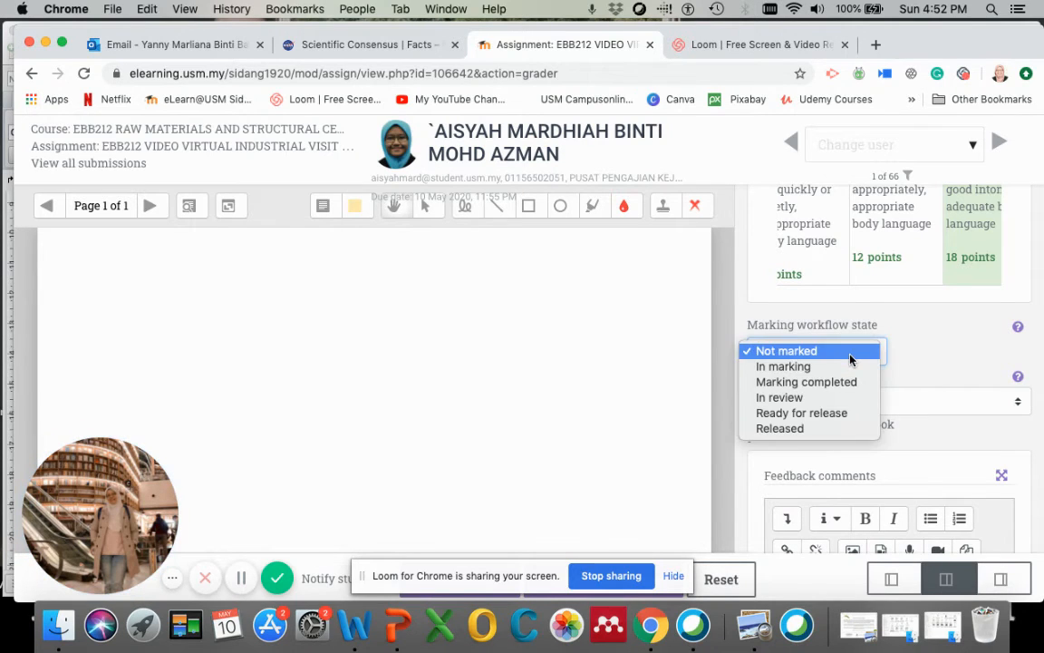
click(913, 340)
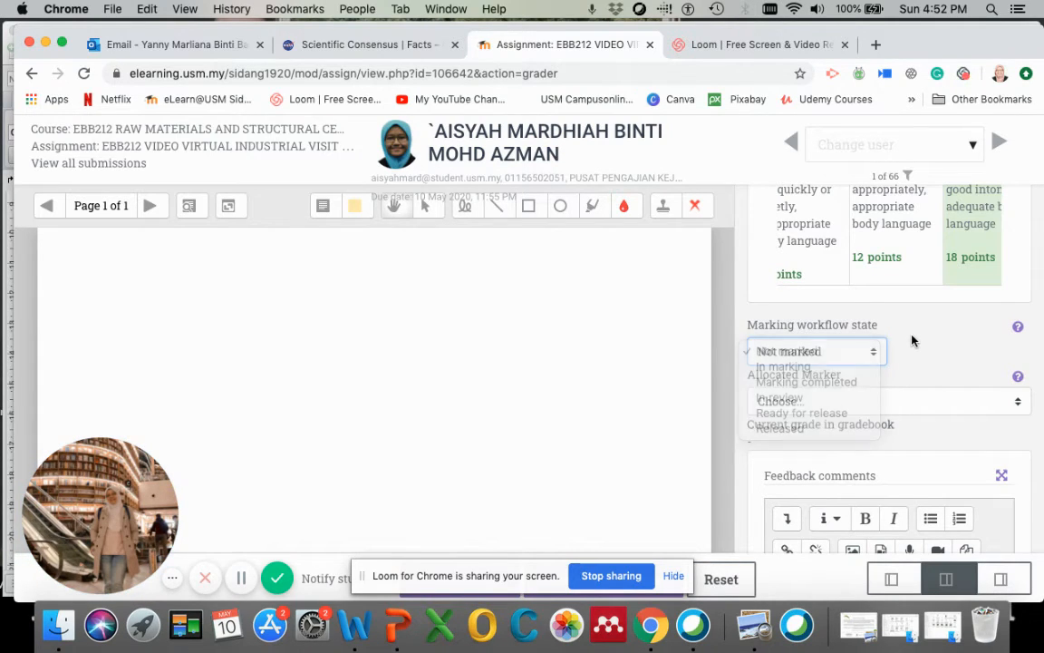
- Review the allocated marker choices without assigning one, and place the cursor in the feedback comments
scroll(910, 342, down, 3)
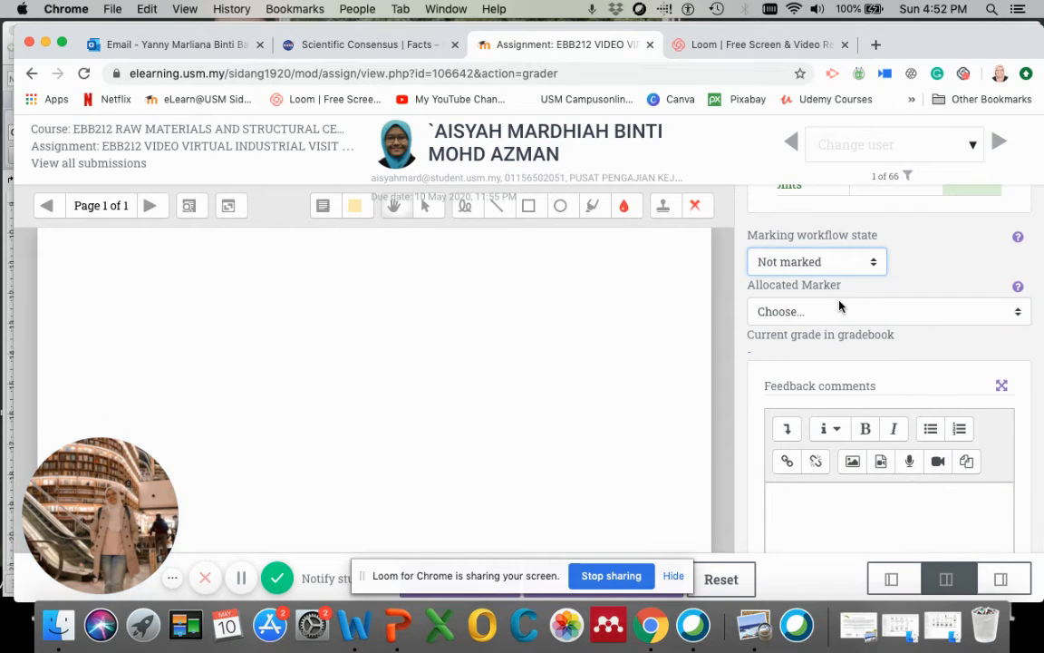
click(840, 309)
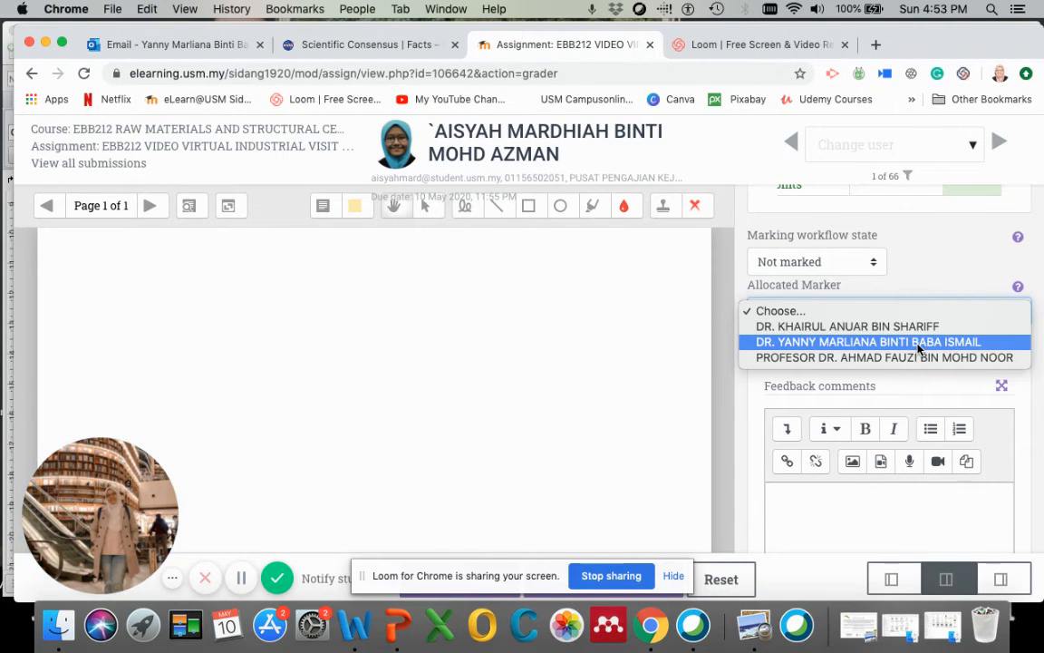
click(924, 281)
scroll(916, 348, down, 2)
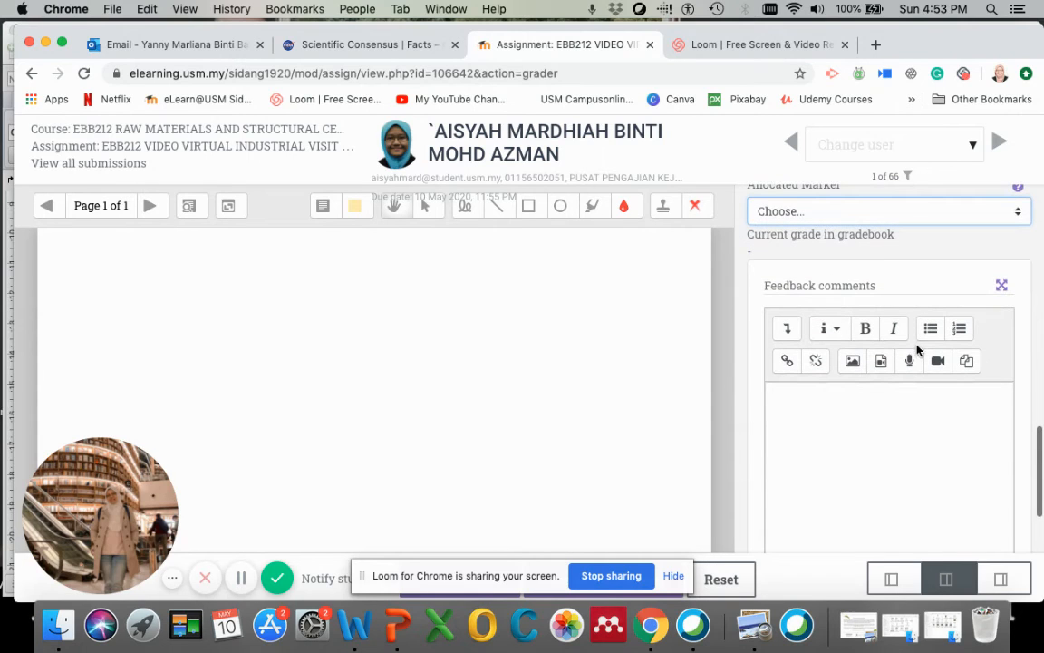
click(874, 451)
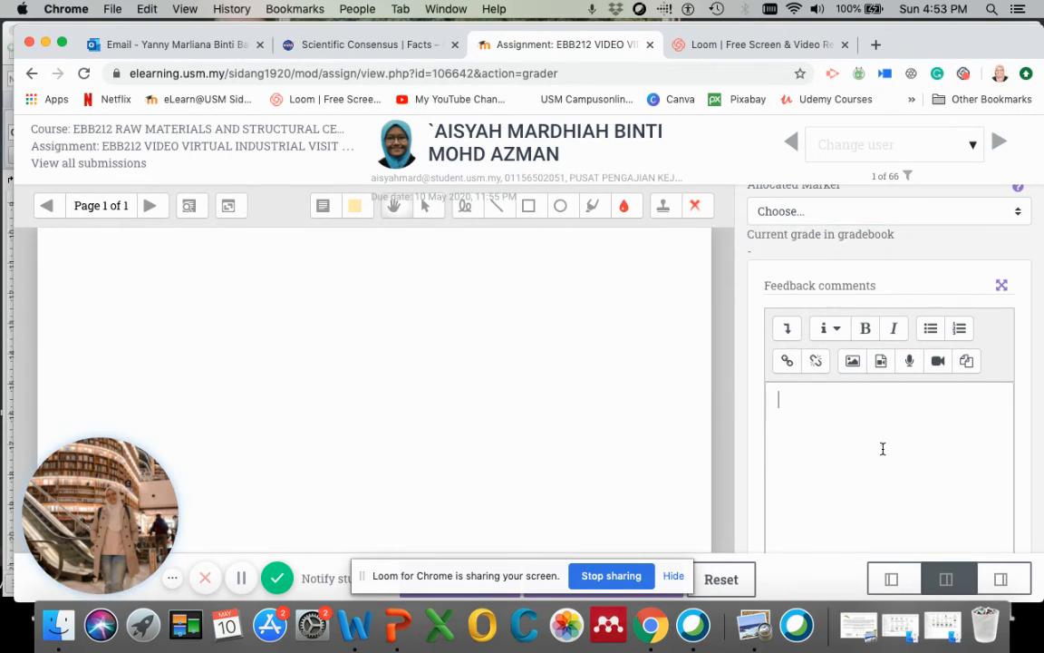
- Bring up the rubric's per-criterion remark boxes and place the cursor in the Content remark
scroll(950, 275, up, 4)
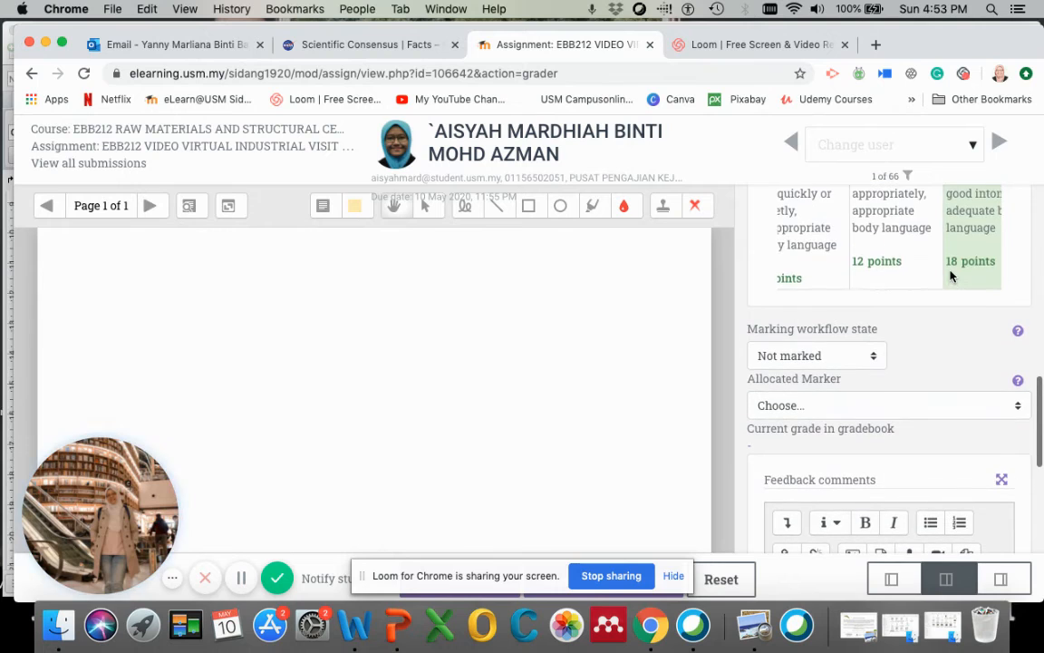
scroll(950, 276, right, 3)
scroll(950, 275, up, 5)
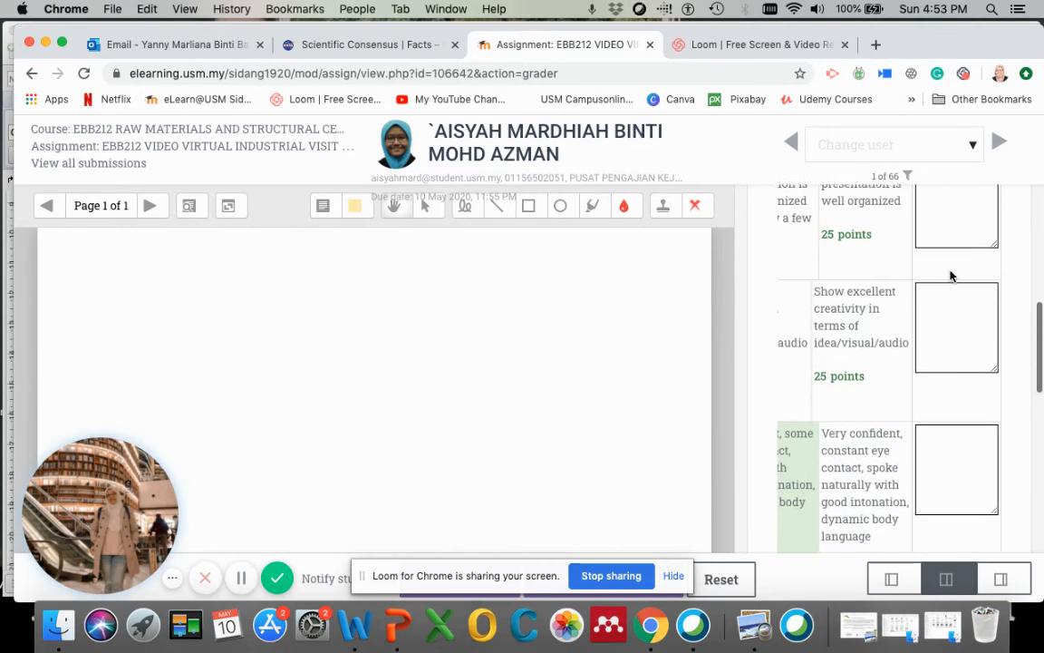
scroll(950, 276, up, 5)
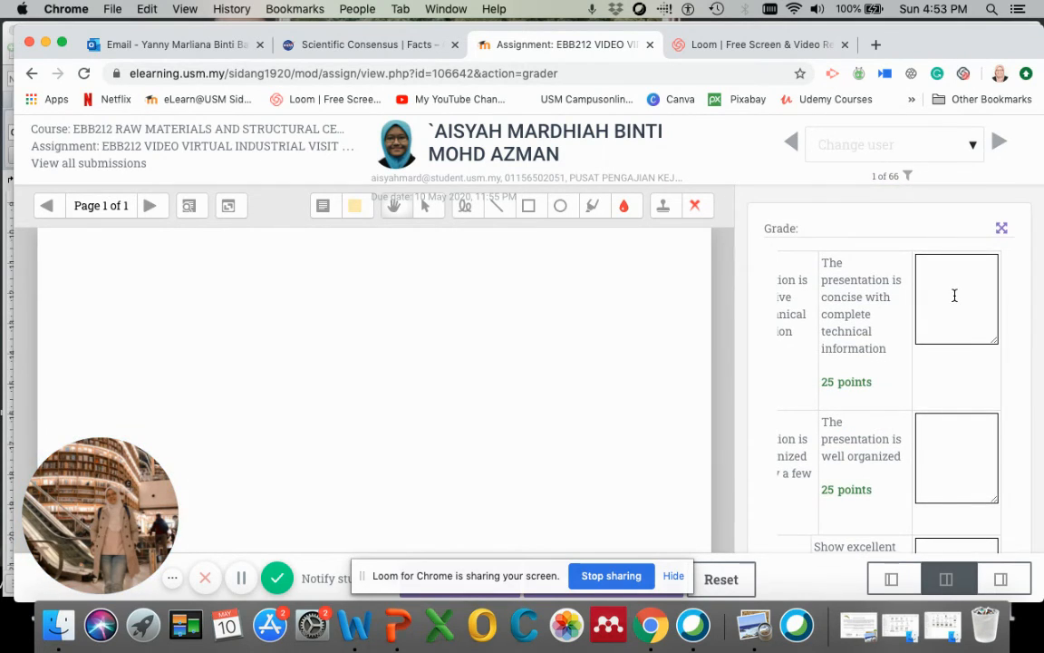
click(955, 295)
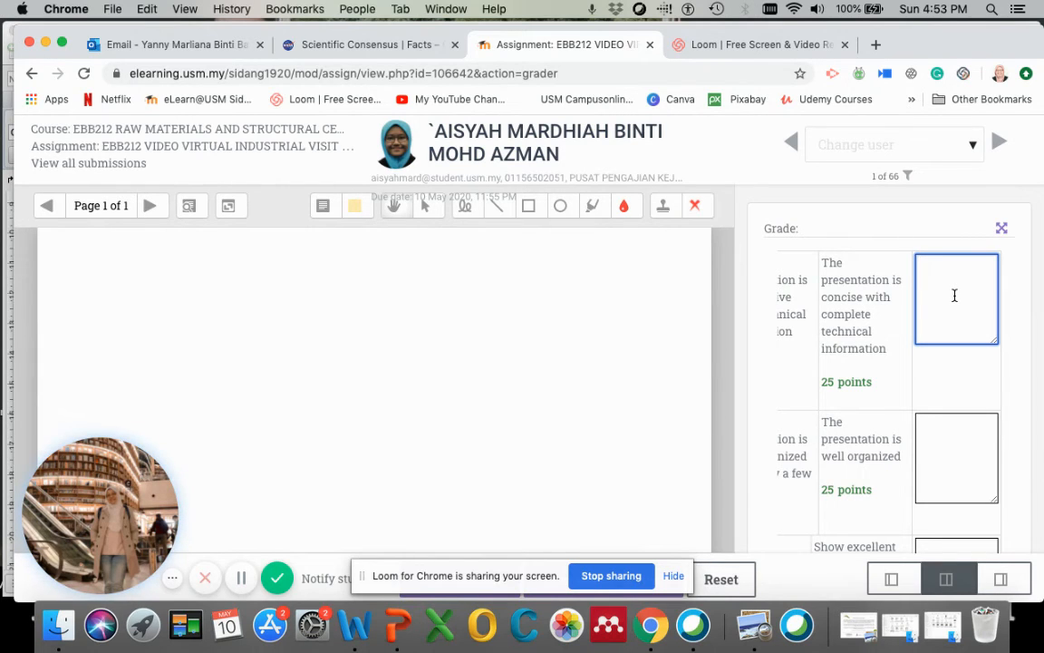
- Look over the other criteria's remark boxes, the marking settings and the feedback comments area, and return to the submission status
scroll(955, 296, down, 6)
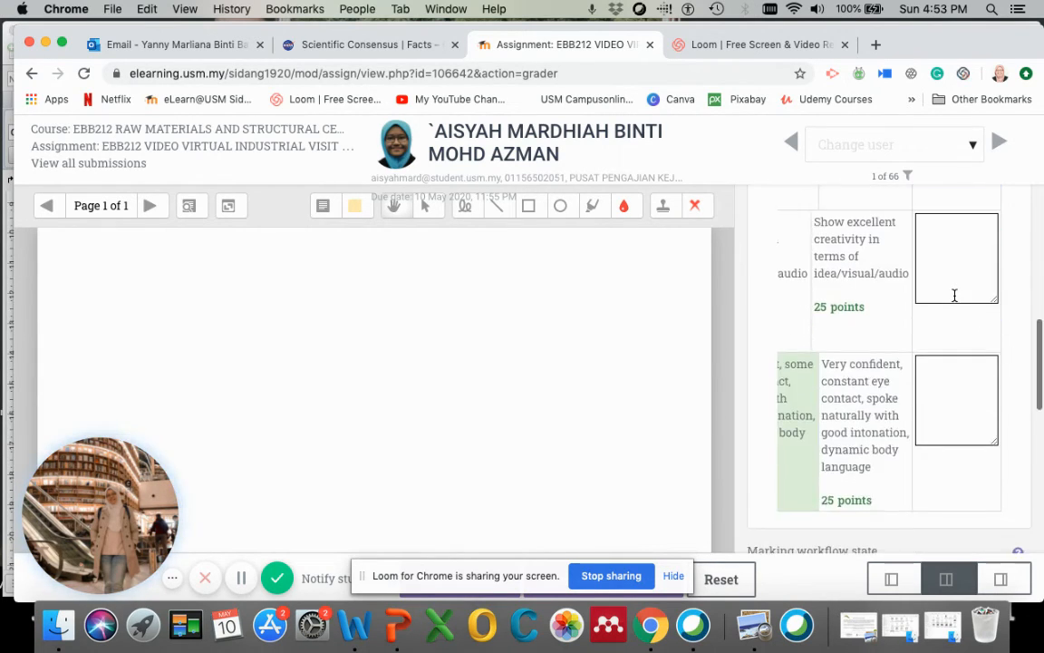
scroll(955, 295, down, 8)
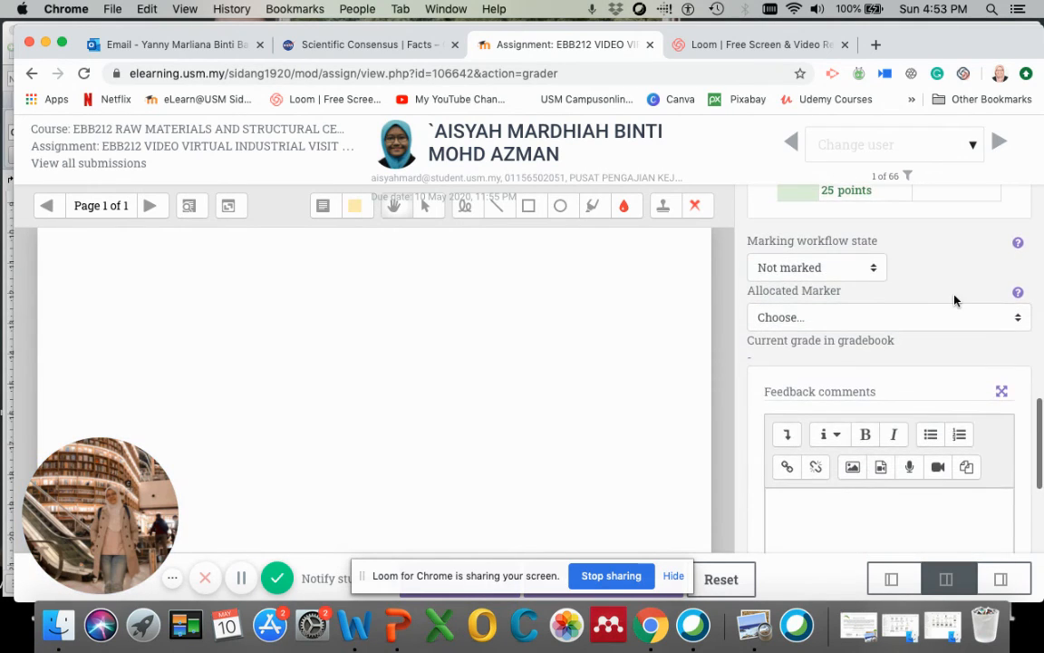
scroll(955, 299, down, 1)
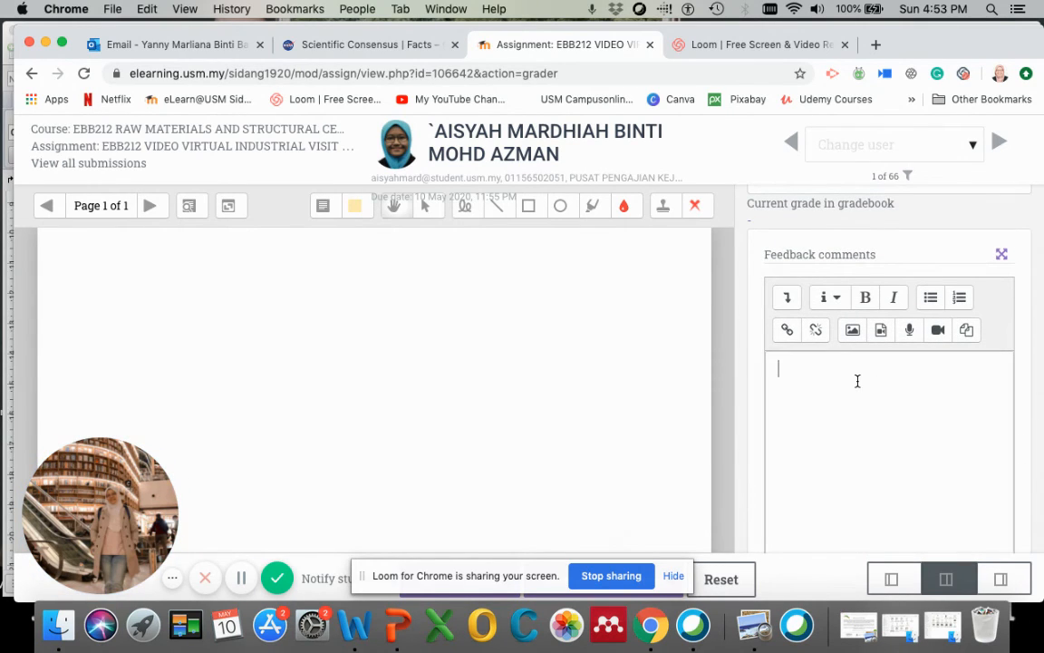
scroll(858, 381, down, 3)
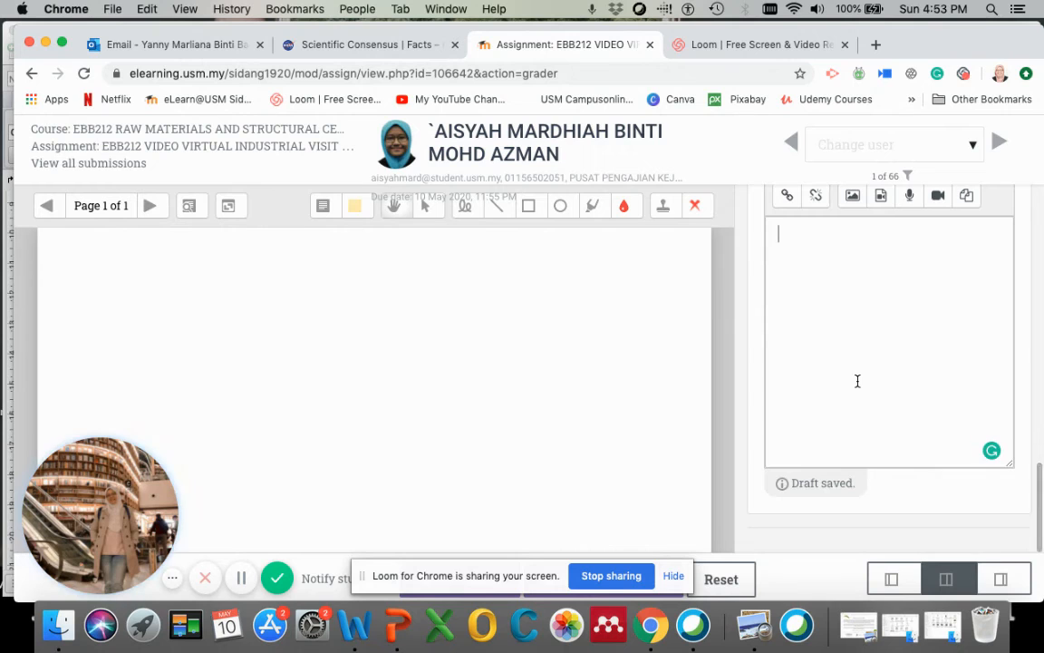
scroll(857, 381, up, 10)
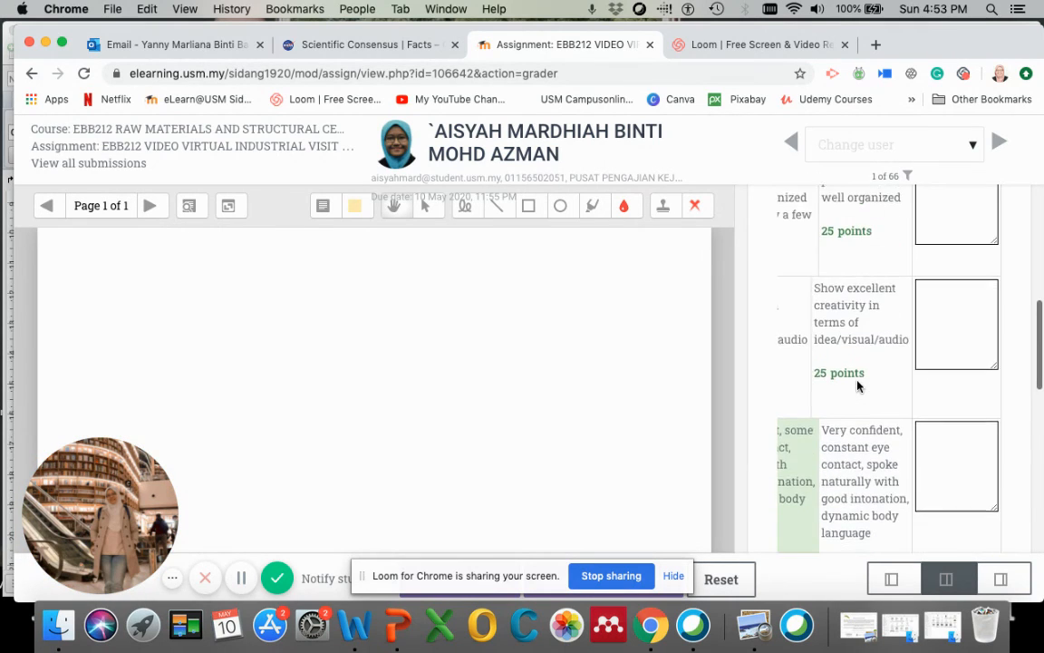
scroll(858, 385, down, 7)
scroll(857, 385, up, 8)
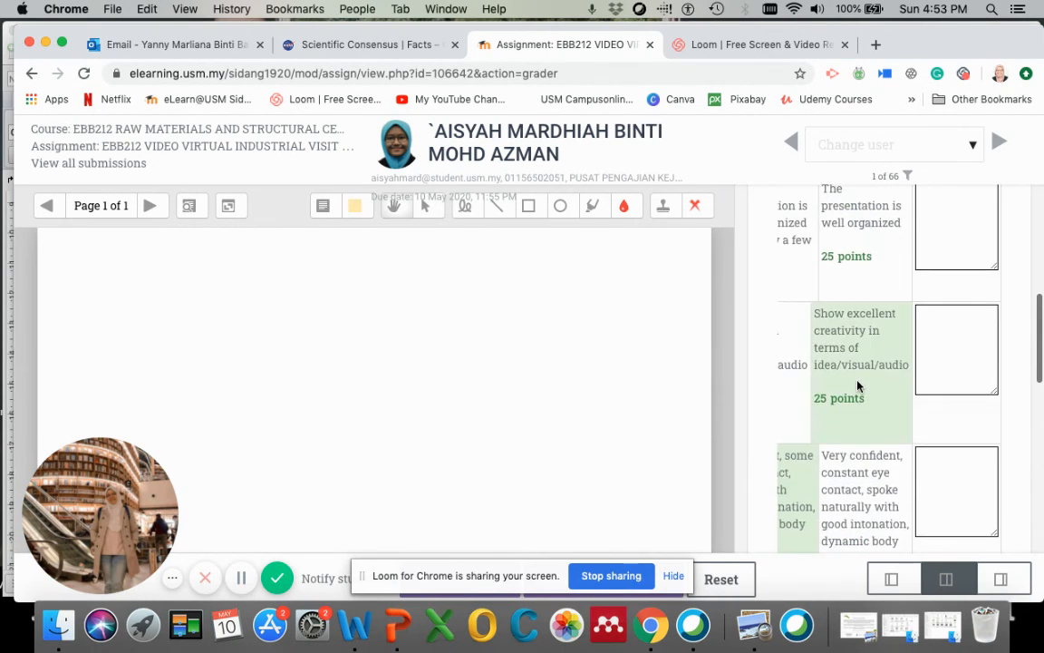
scroll(857, 386, up, 10)
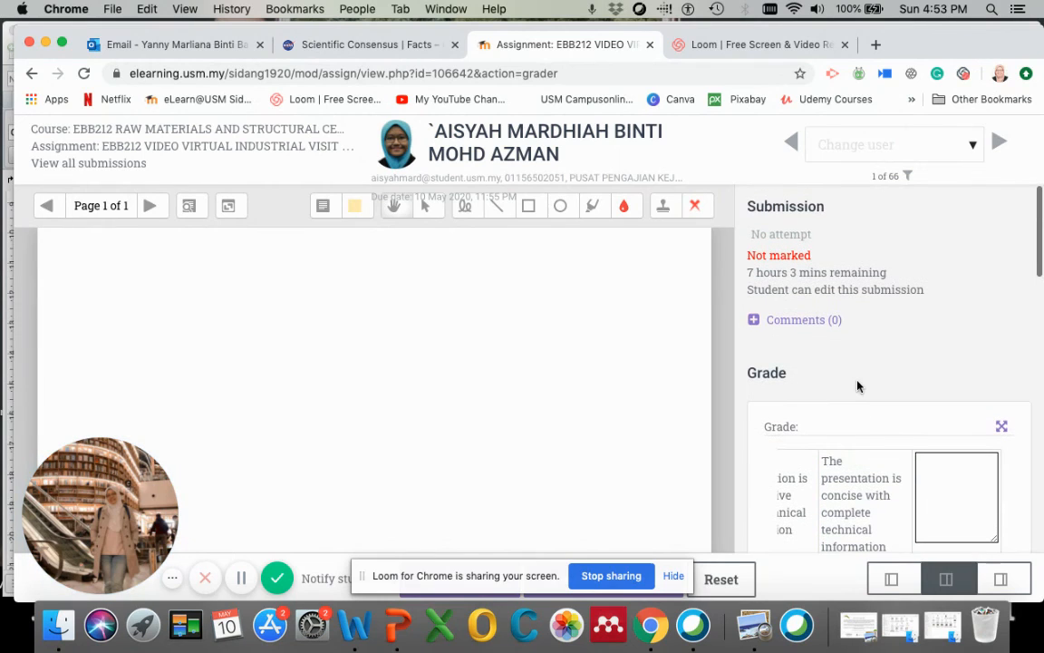
- Place the cursor in the empty feedback comments editor below the rubric and look over the comment area
scroll(868, 319, down, 5)
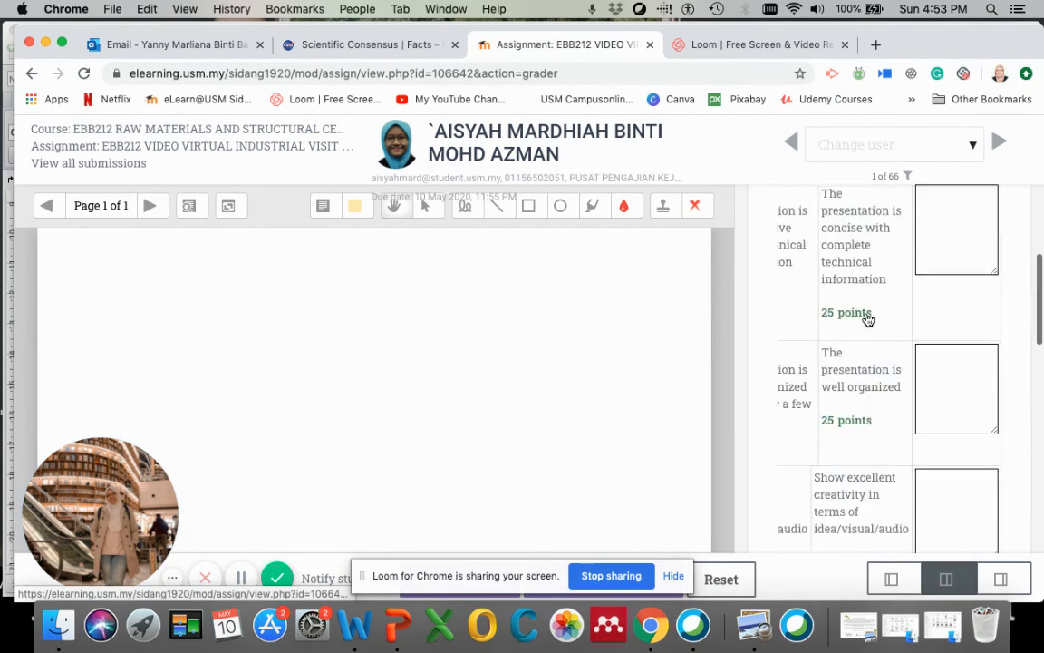
scroll(868, 319, down, 6)
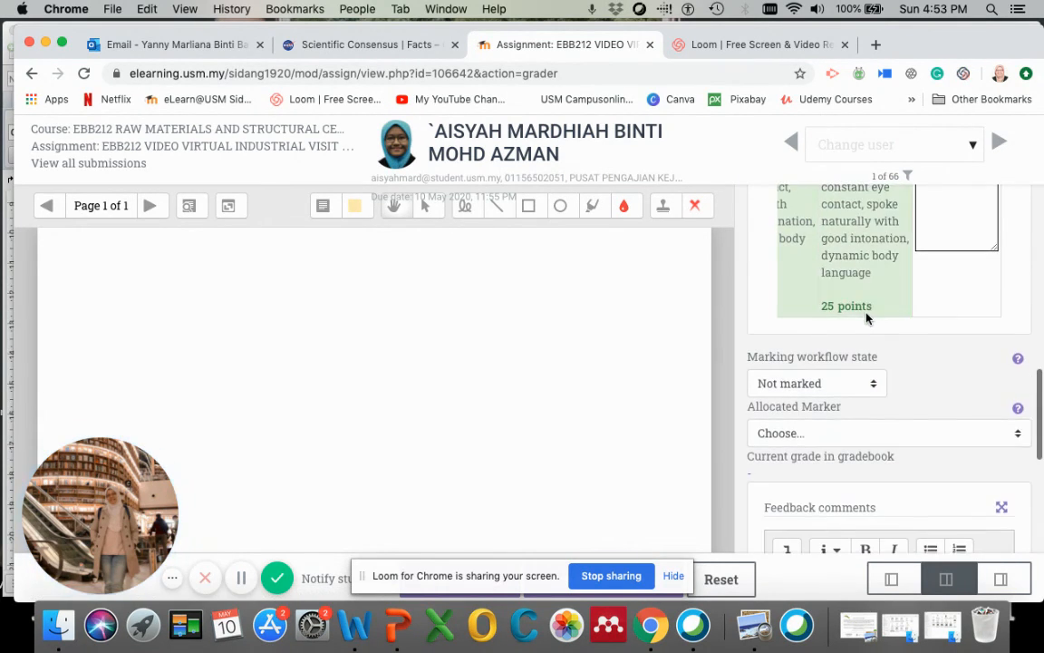
click(852, 533)
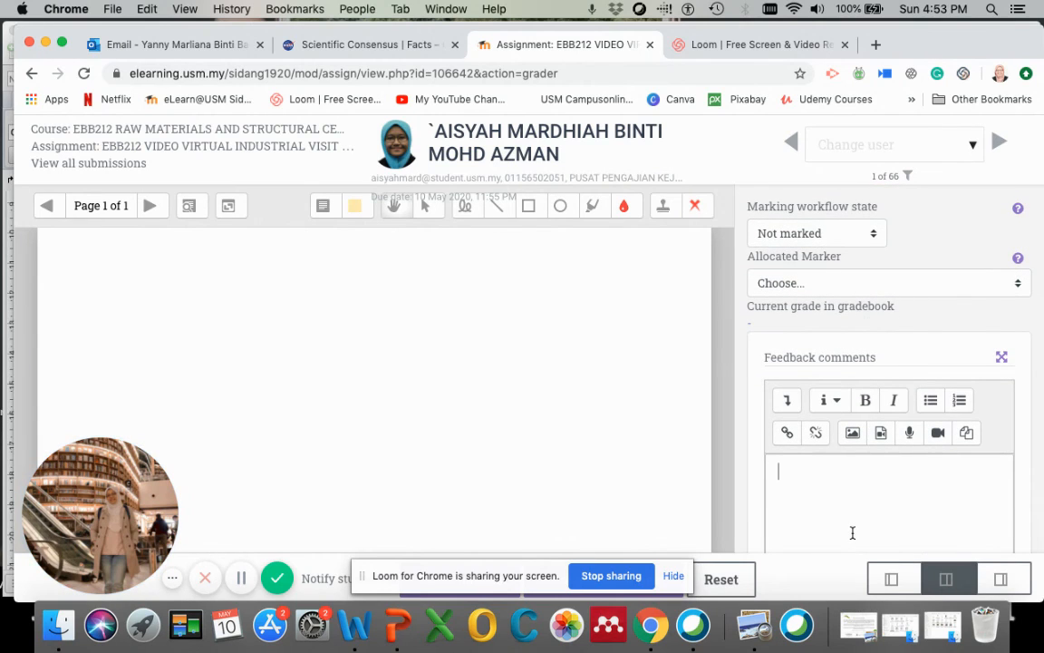
scroll(852, 533, down, 2)
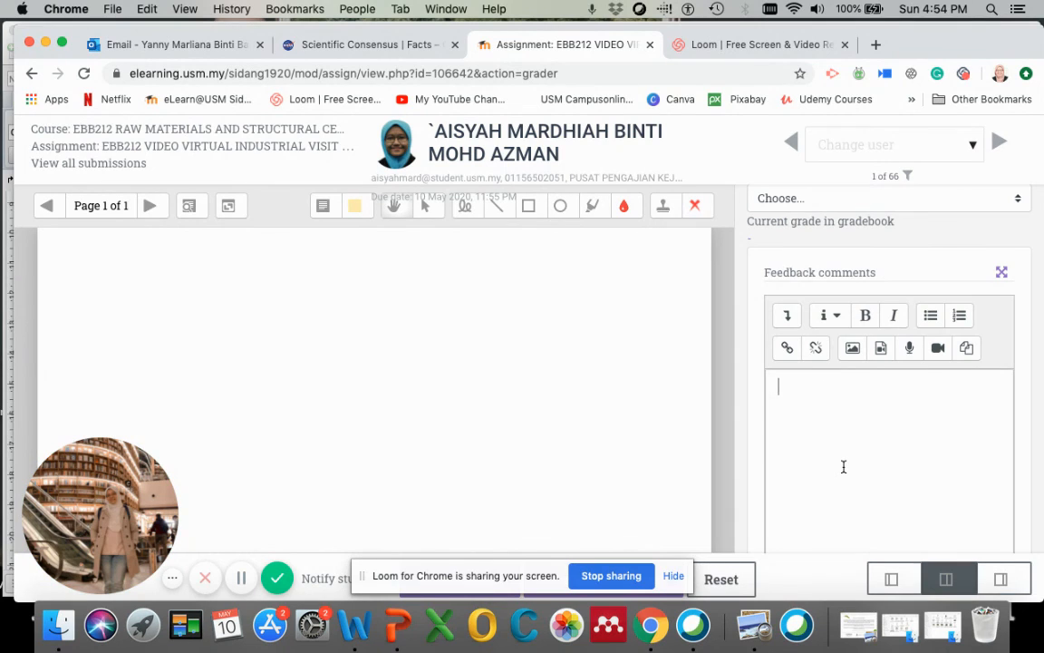
scroll(844, 466, down, 3)
- Review the submission status and the rubric's 25-point level descriptions with their remark boxes, from content through organization to creativity
scroll(843, 466, up, 2)
scroll(843, 466, up, 6)
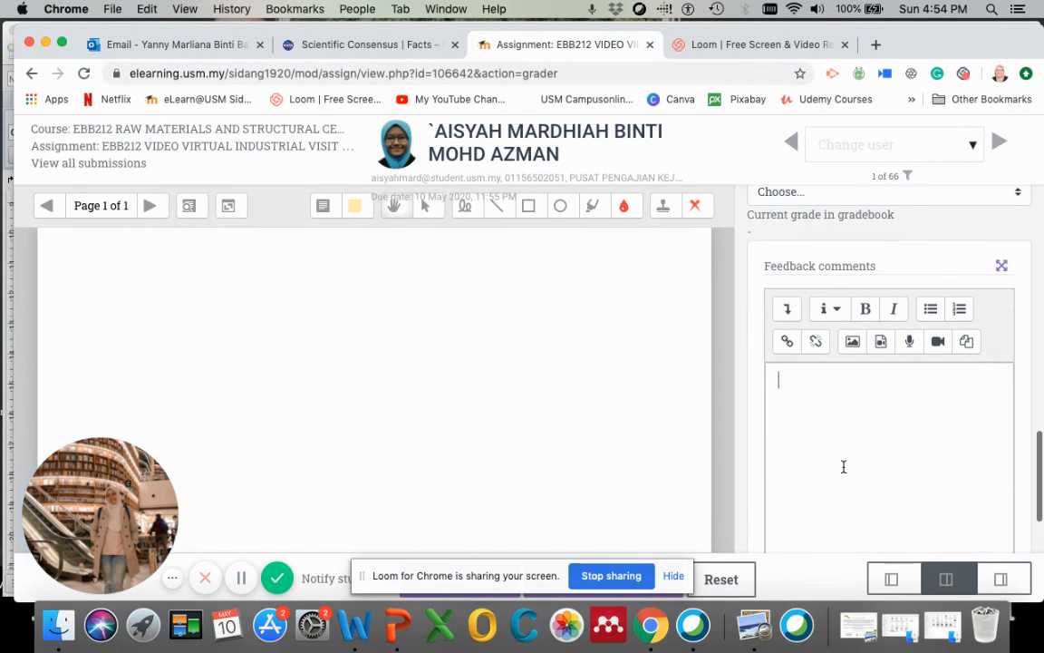
scroll(844, 471, up, 6)
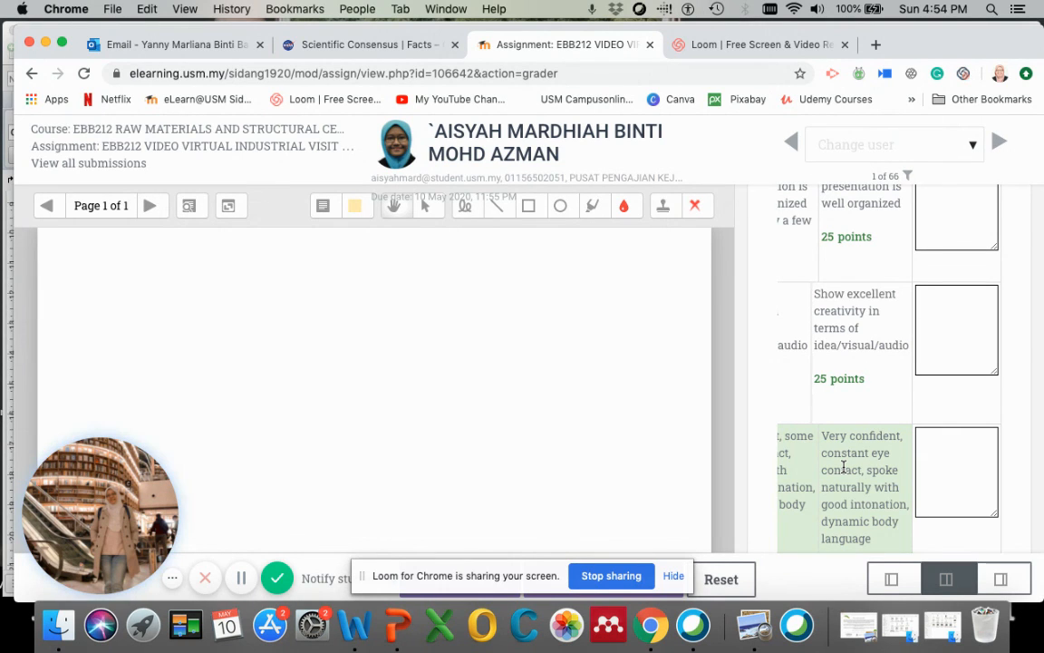
scroll(844, 466, up, 10)
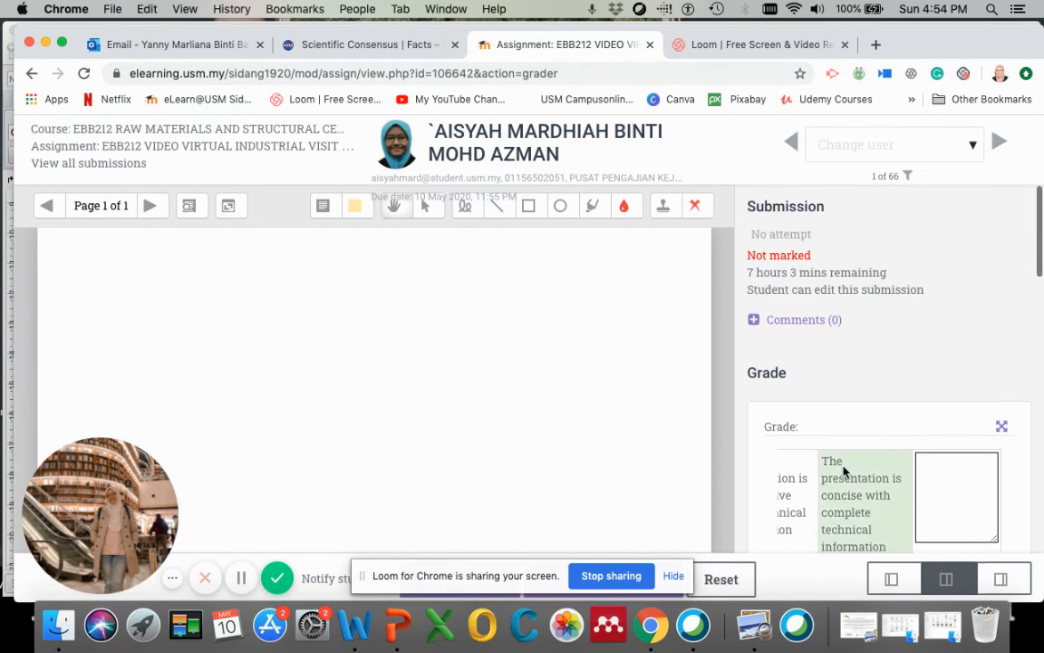
scroll(865, 432, down, 8)
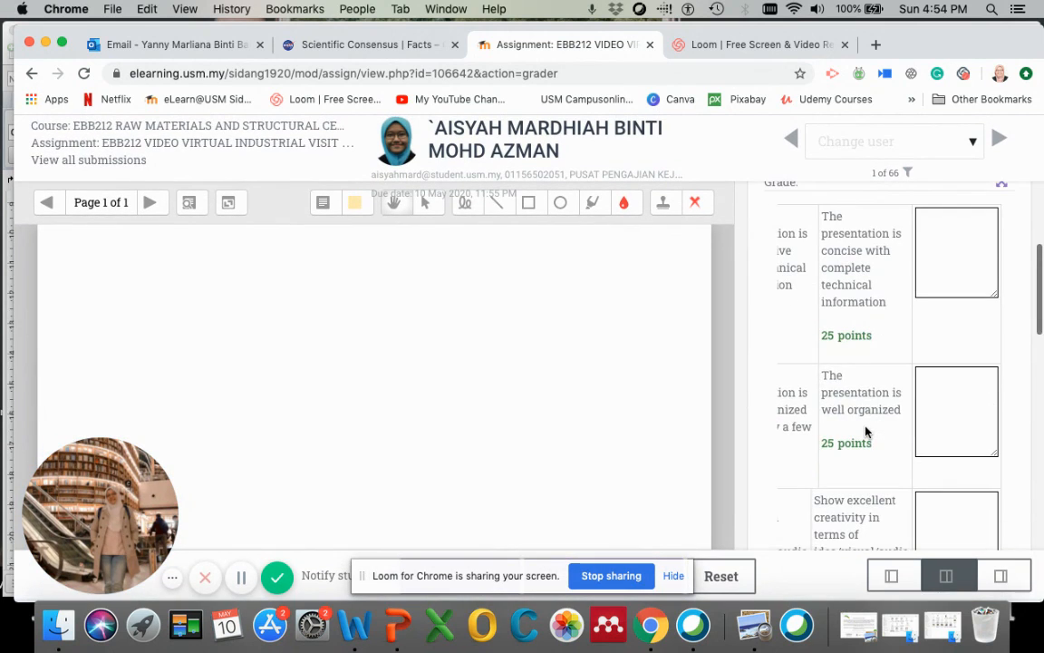
scroll(865, 432, down, 2)
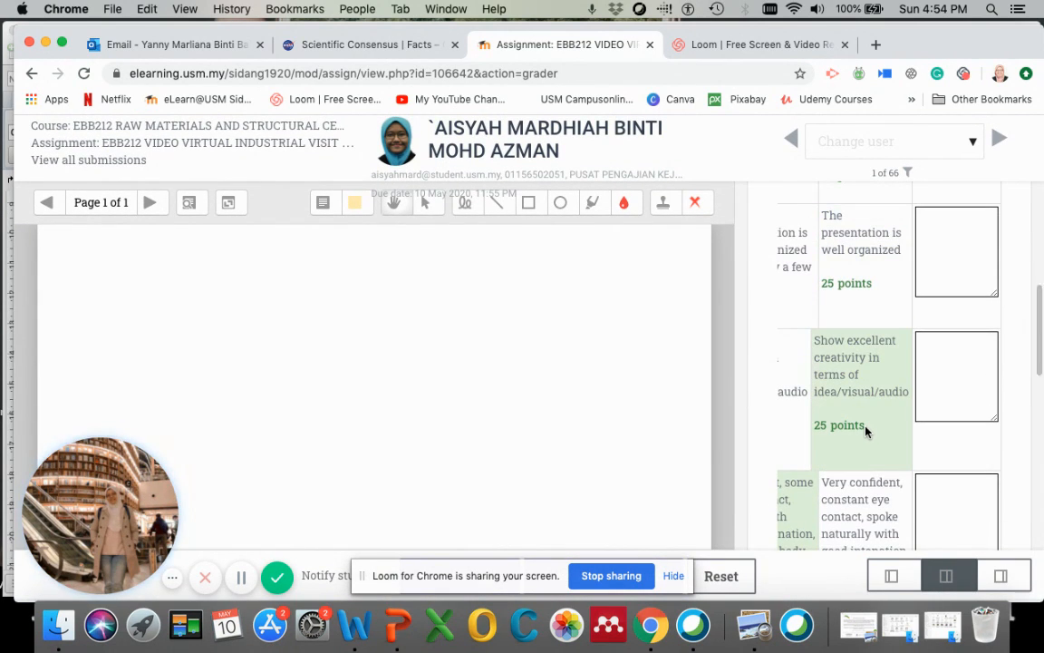